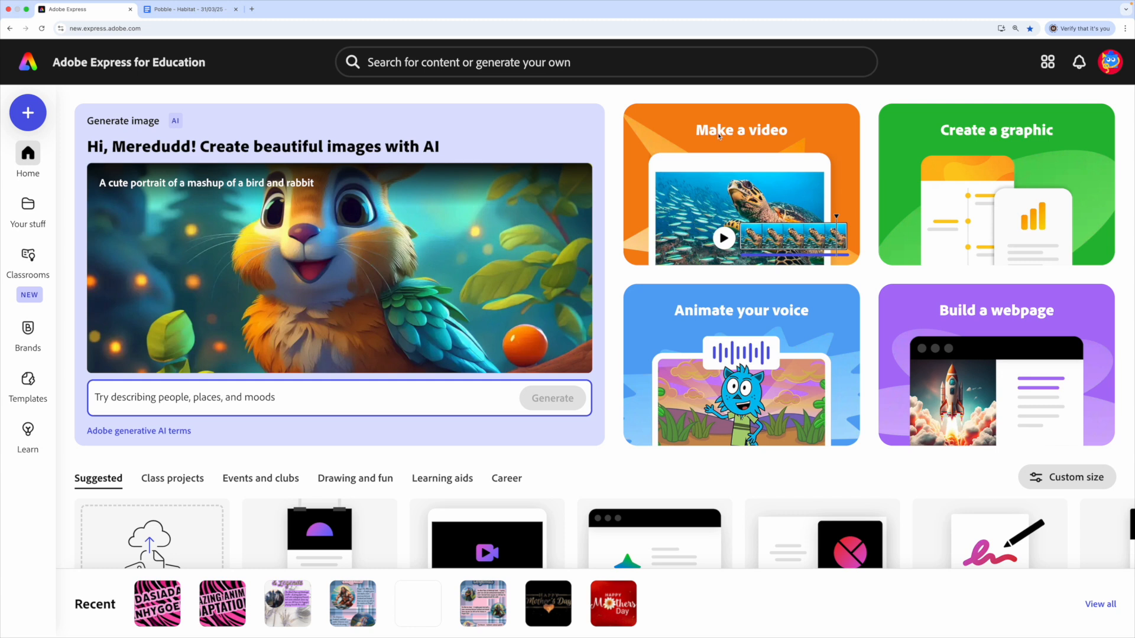
# - Start a new video project, dismiss the education filters tip and name the file "Animal Adaptations Video"
pyautogui.click(719, 135)
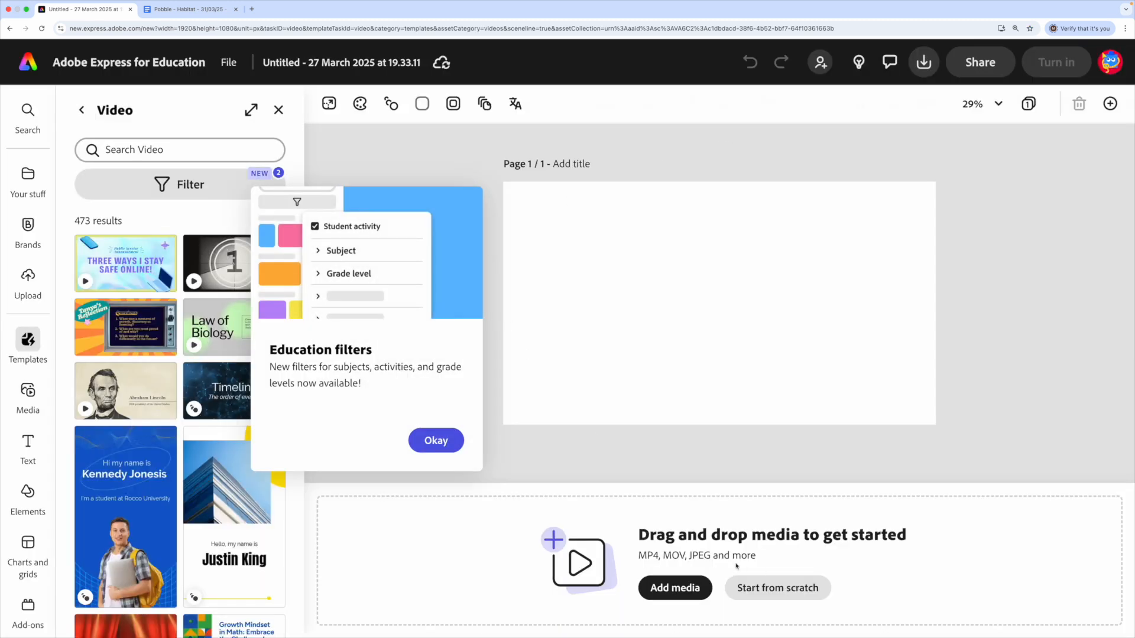
pyautogui.click(455, 445)
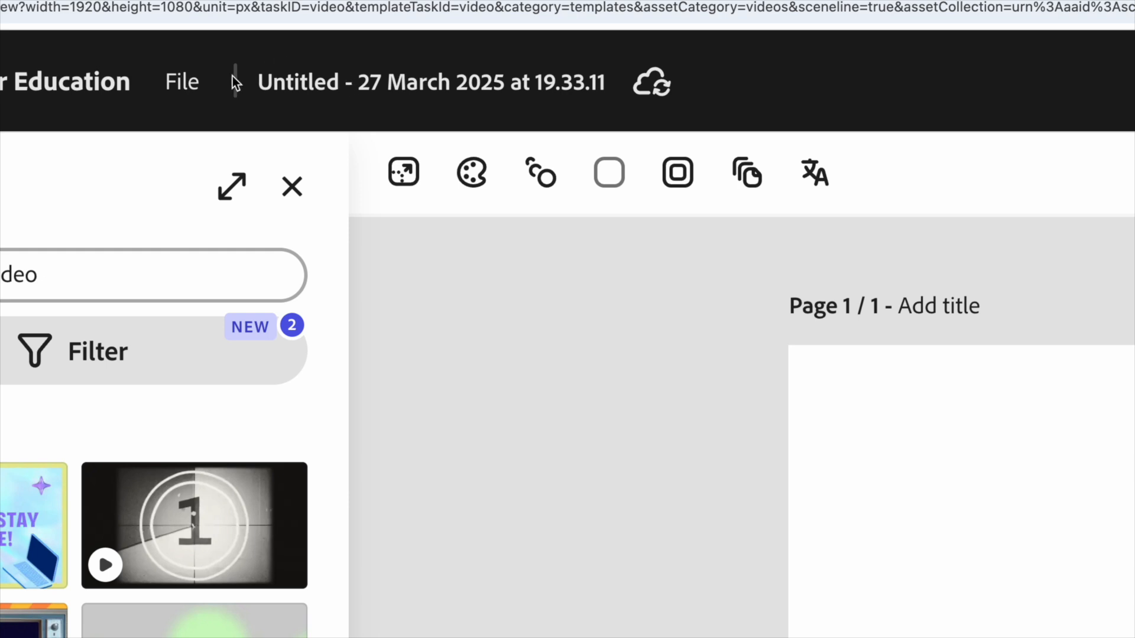
pyautogui.click(329, 83)
pyautogui.write('Animal Adaptations Video')
pyautogui.press('Return')
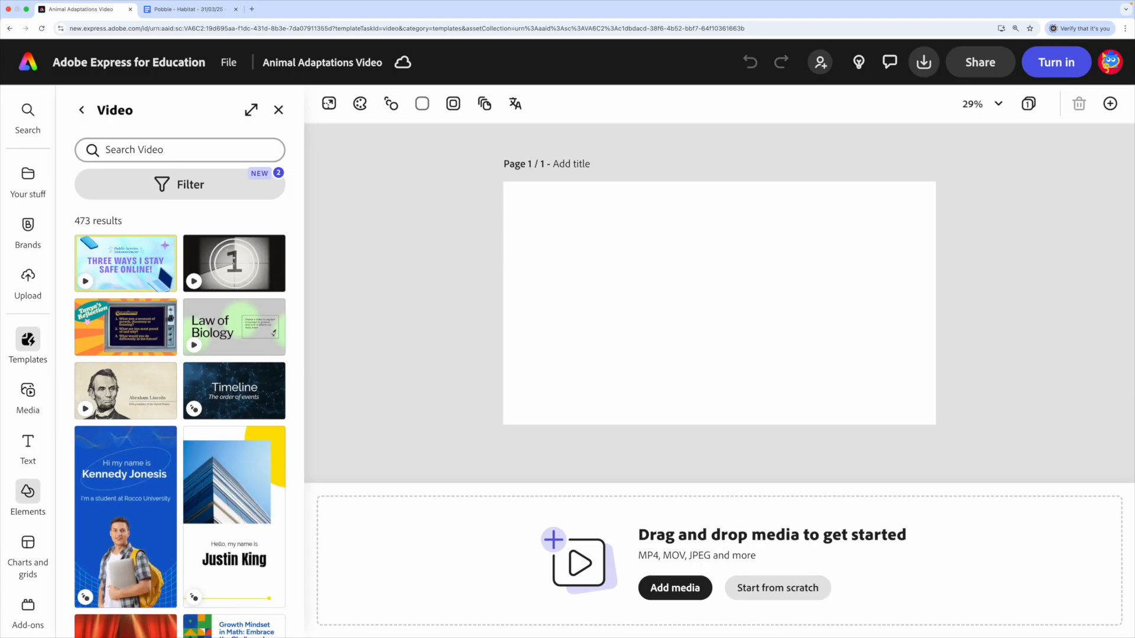
# - Search the background elements for "animal pattern" and set a grey, brown and black tiger-stripe pattern as the page background
pyautogui.click(134, 421)
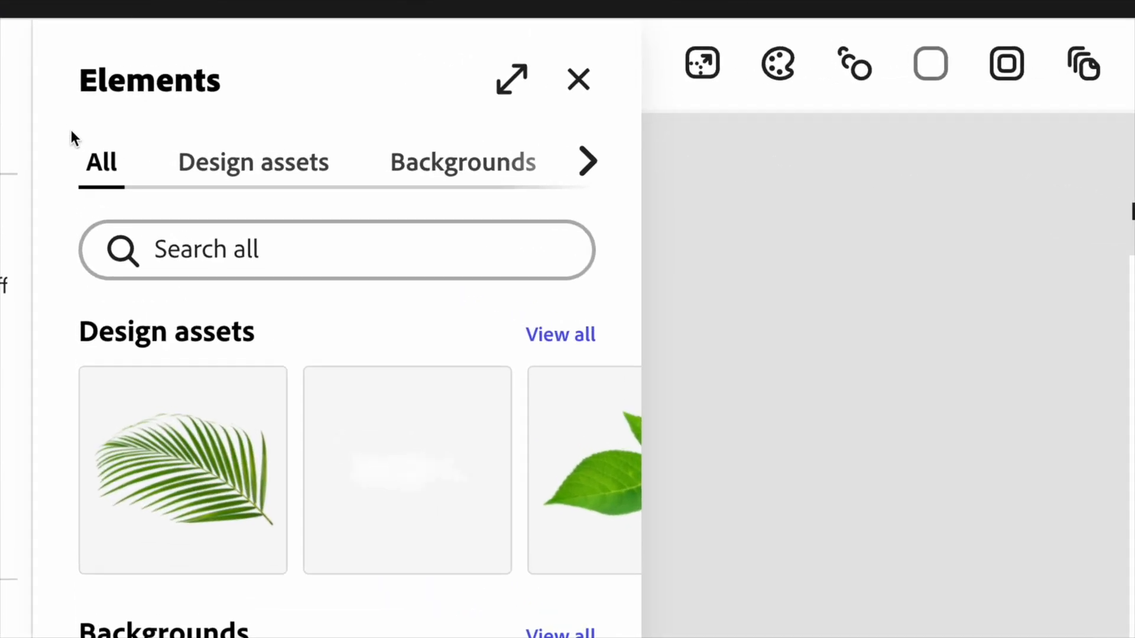
pyautogui.click(483, 178)
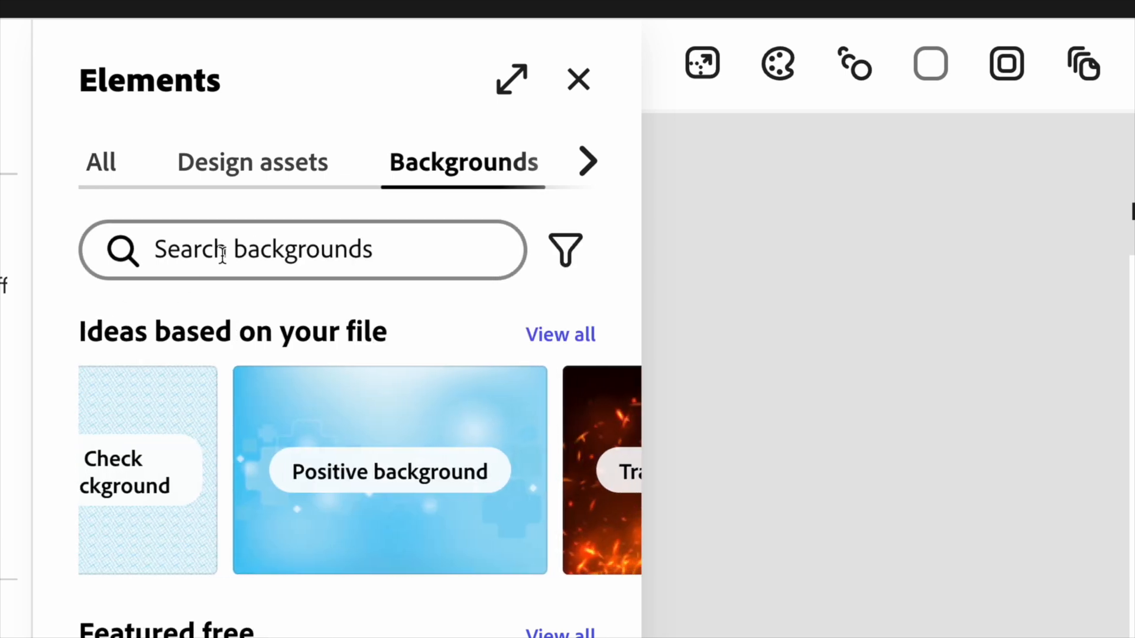
pyautogui.click(223, 253)
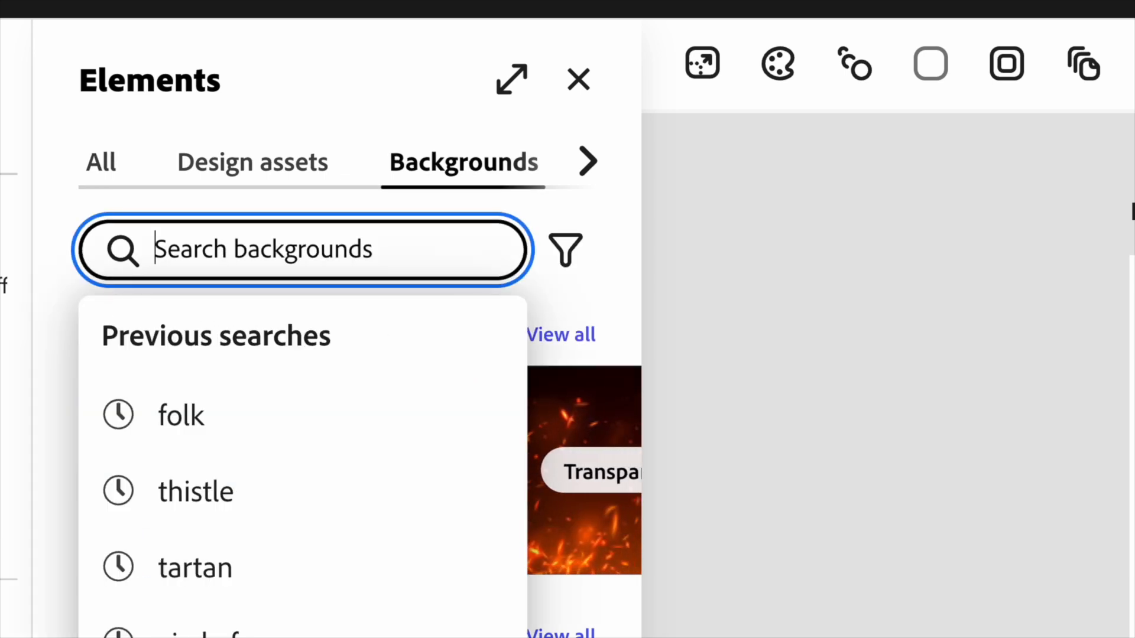
pyautogui.write('animal pattern')
pyautogui.press('Return')
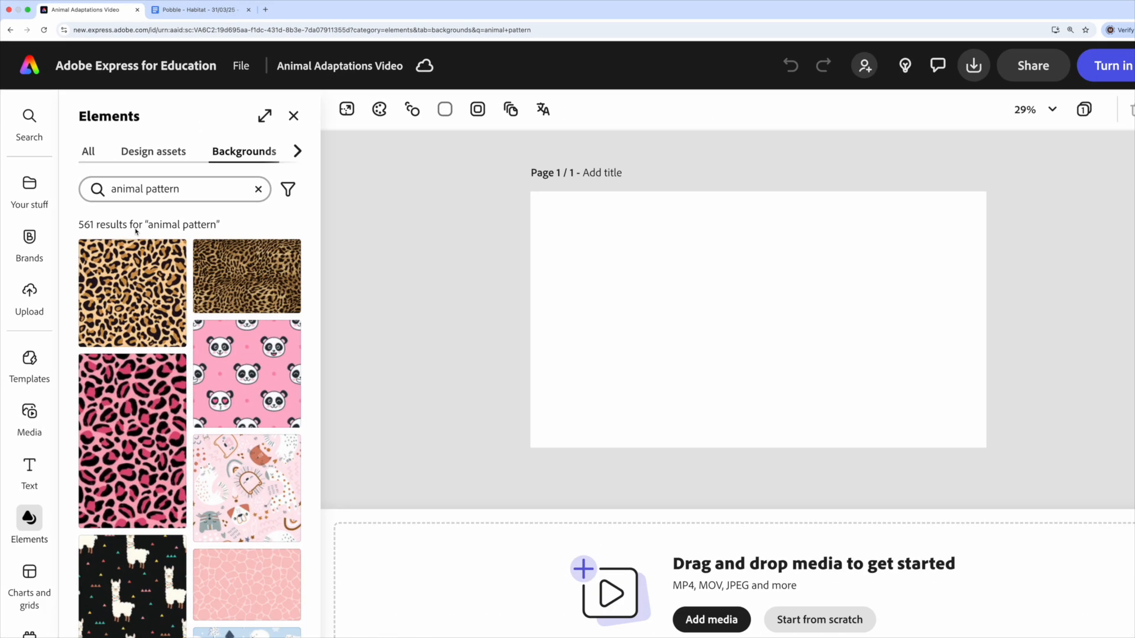
pyautogui.scroll(-10, 133, 386)
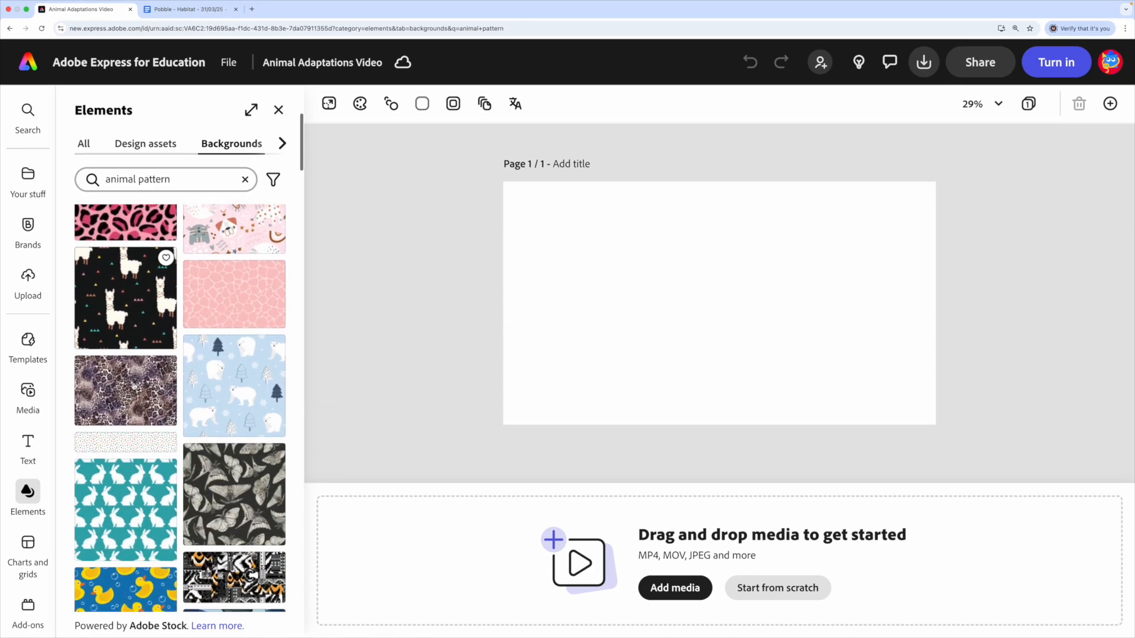
pyautogui.scroll(-10, 133, 386)
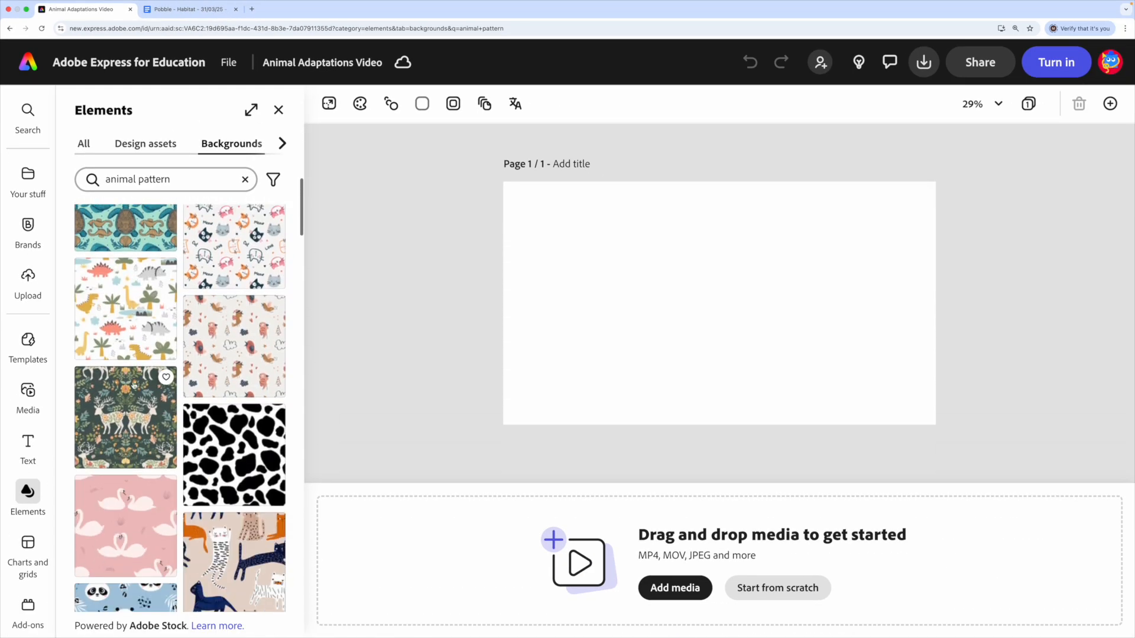
pyautogui.click(218, 354)
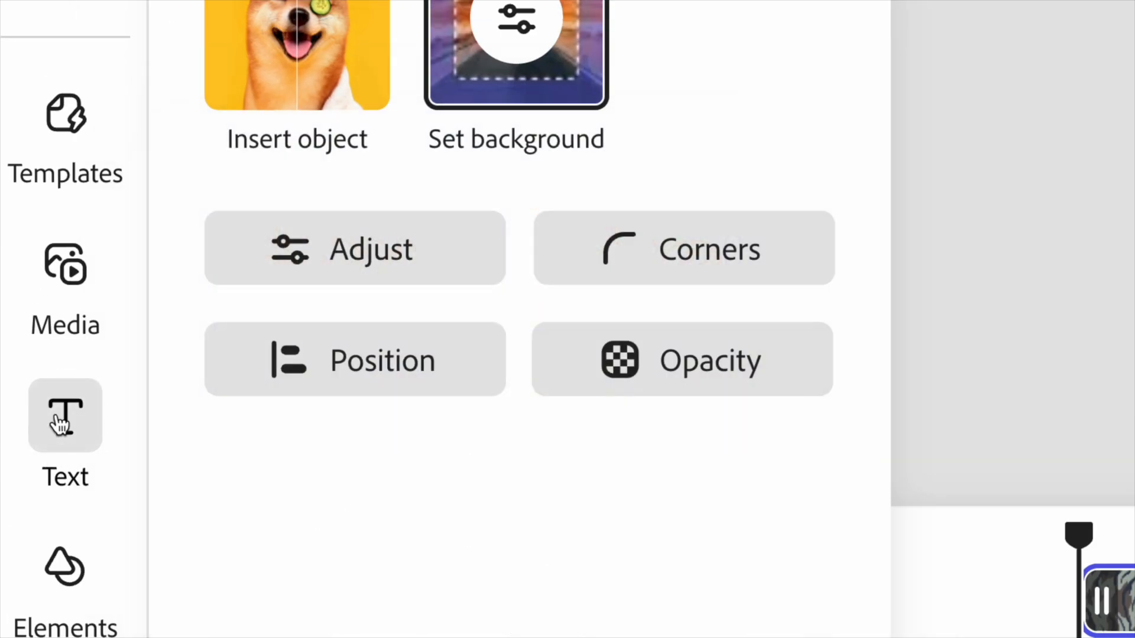
# - Add the title text "Amazing Animal Adaptations" and move it to the horizontal middle of the page, slightly above centre
pyautogui.click(76, 440)
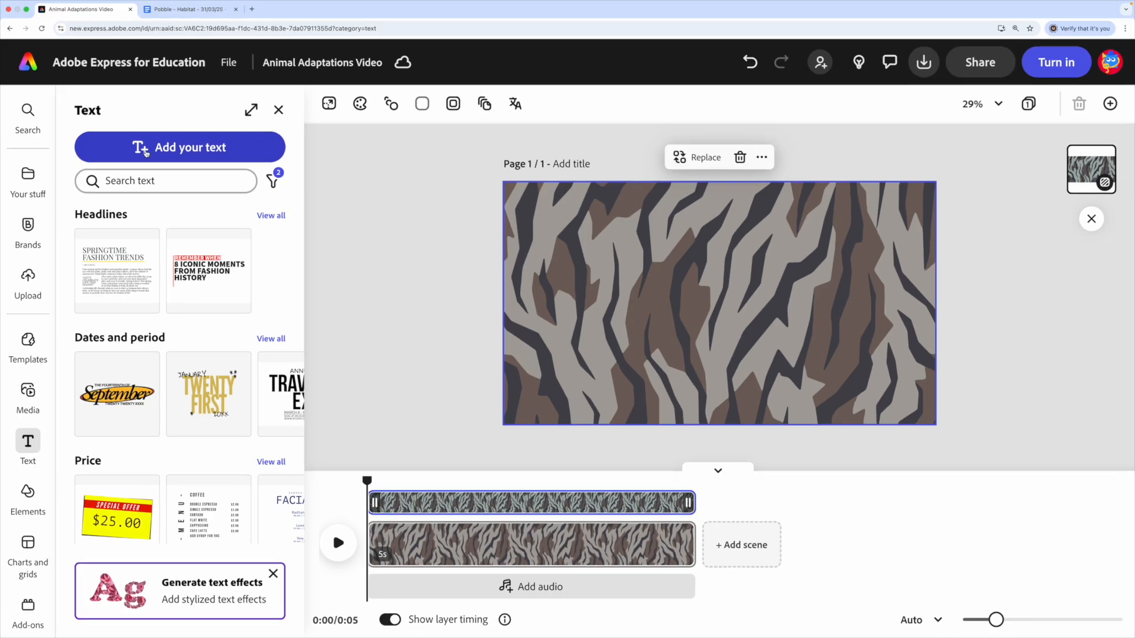
pyautogui.click(146, 149)
pyautogui.write('Amazing Animal Adaptations')
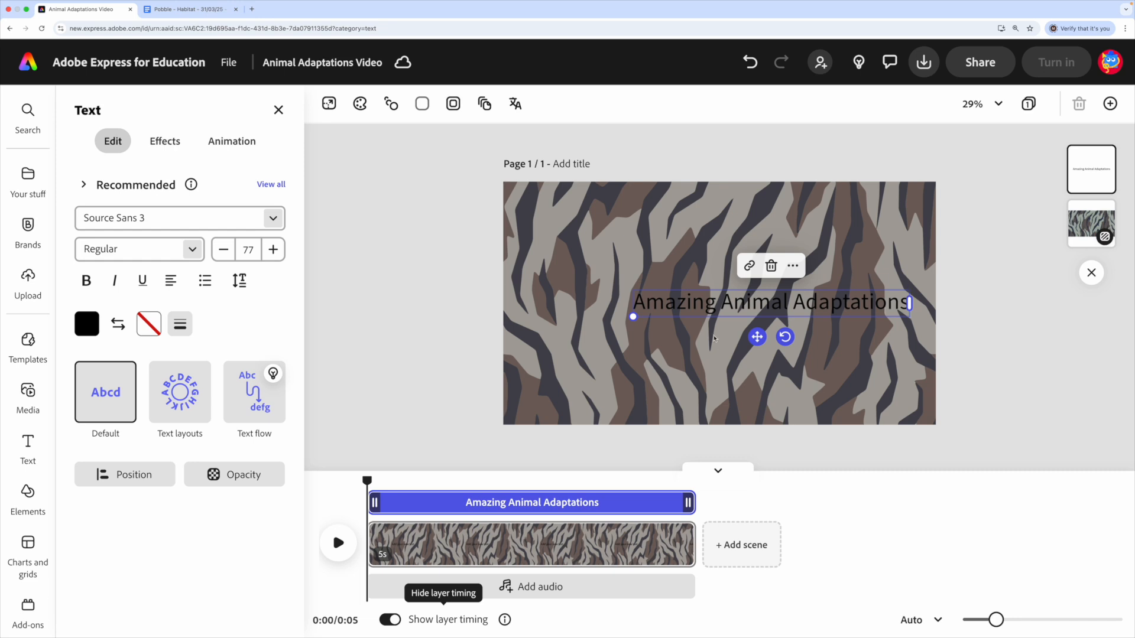
pyautogui.moveTo(759, 337); pyautogui.dragTo(670, 314)
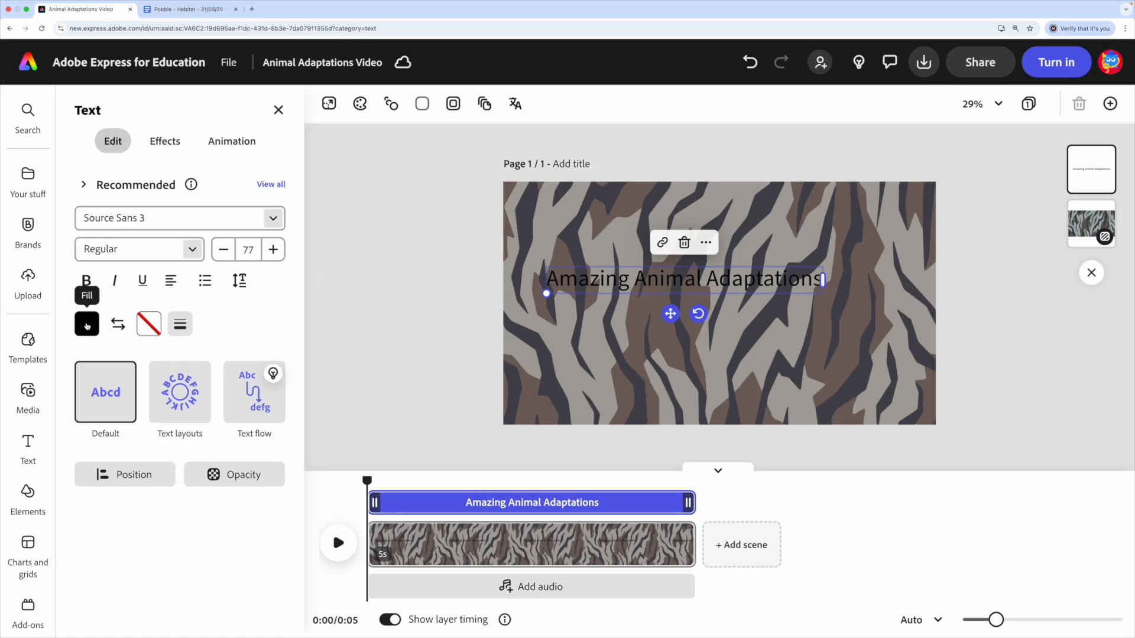
# - Change the title text's fill colour to white
pyautogui.click(87, 325)
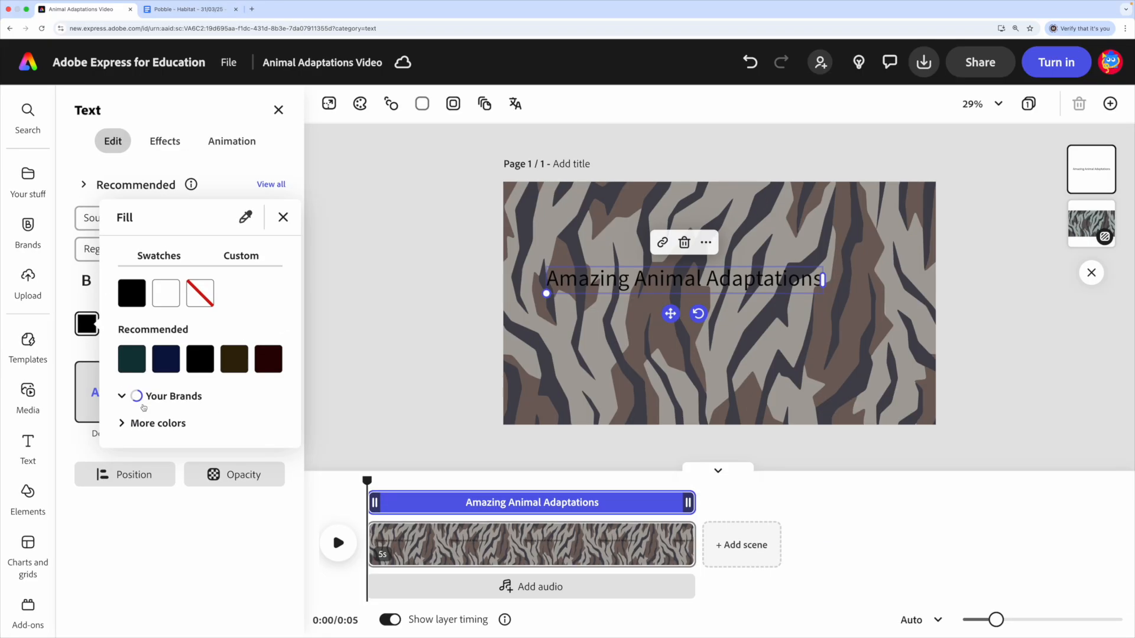
pyautogui.click(117, 428)
pyautogui.scroll(-10, 135, 272)
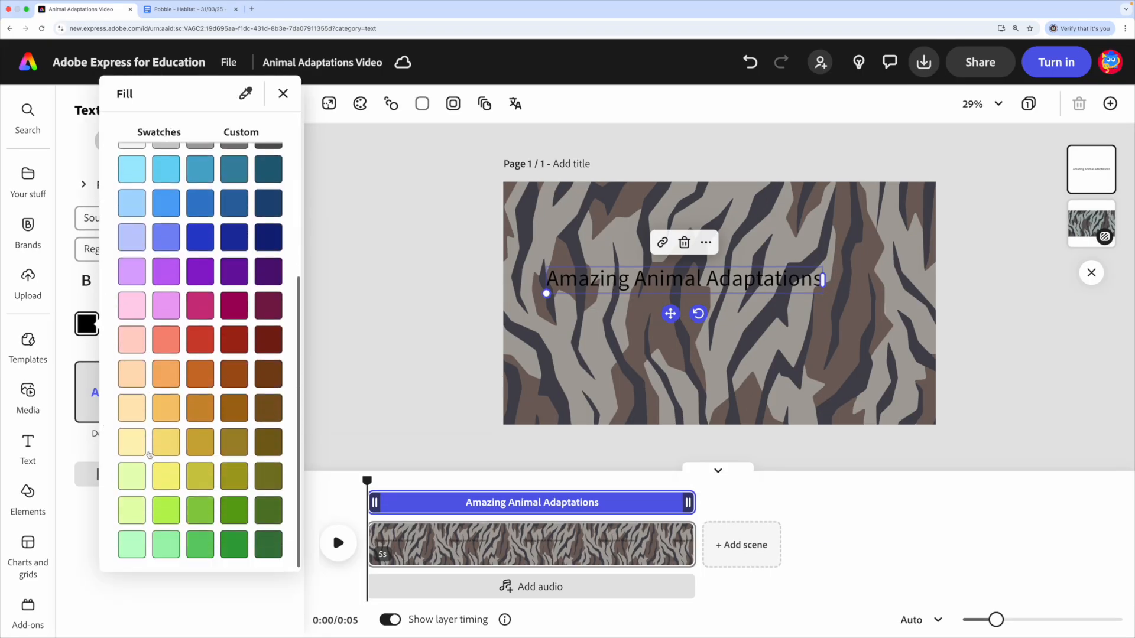
pyautogui.scroll(10, 188, 270)
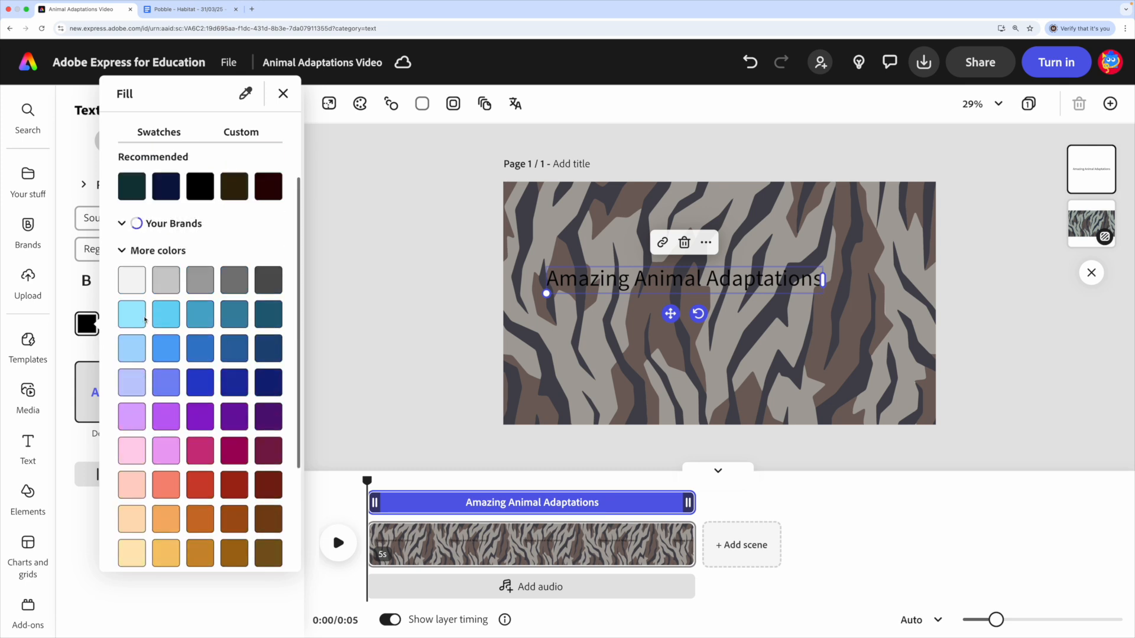
pyautogui.click(167, 169)
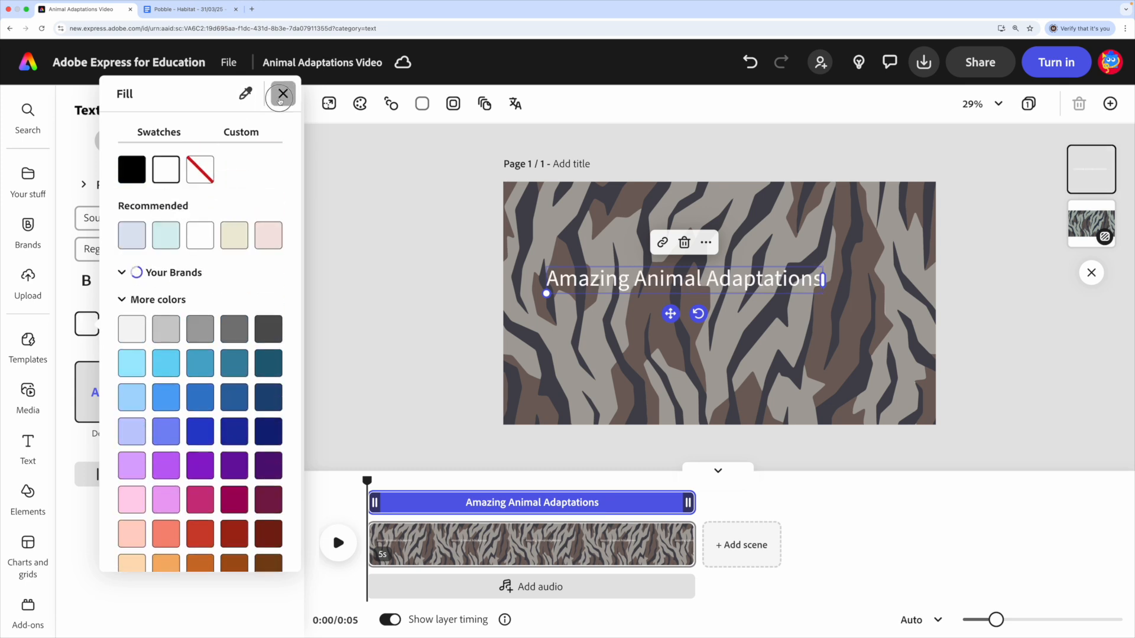
pyautogui.click(281, 95)
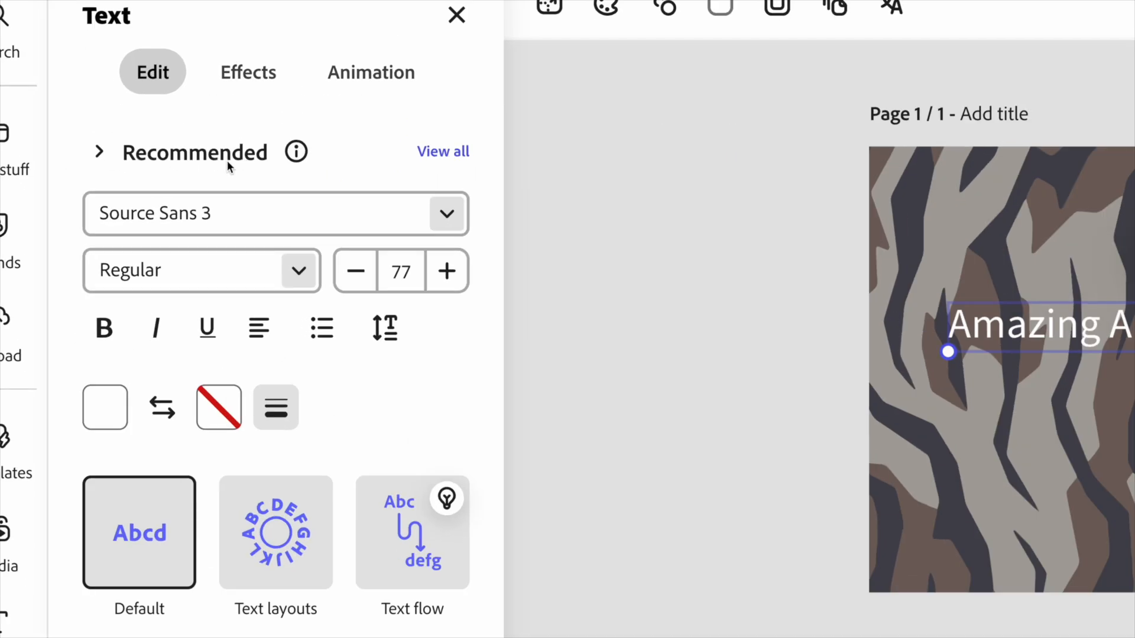
# - Browse the recommended fonts and apply the heavy slanted Kanit Black Italic style to the title
pyautogui.click(101, 152)
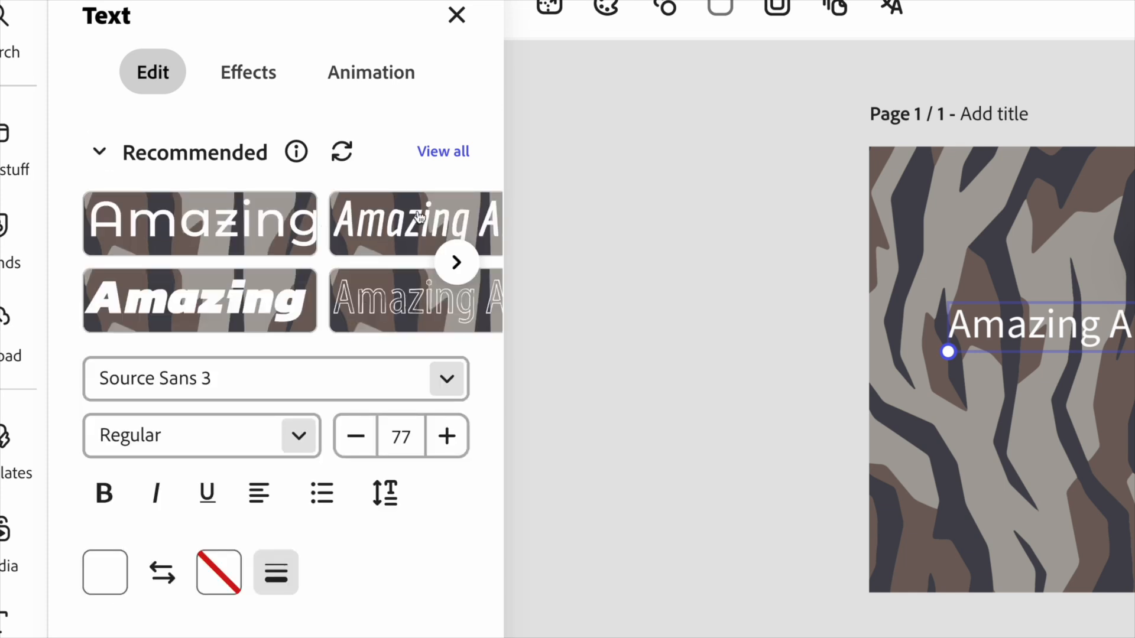
pyautogui.click(100, 156)
pyautogui.click(101, 156)
pyautogui.click(101, 156)
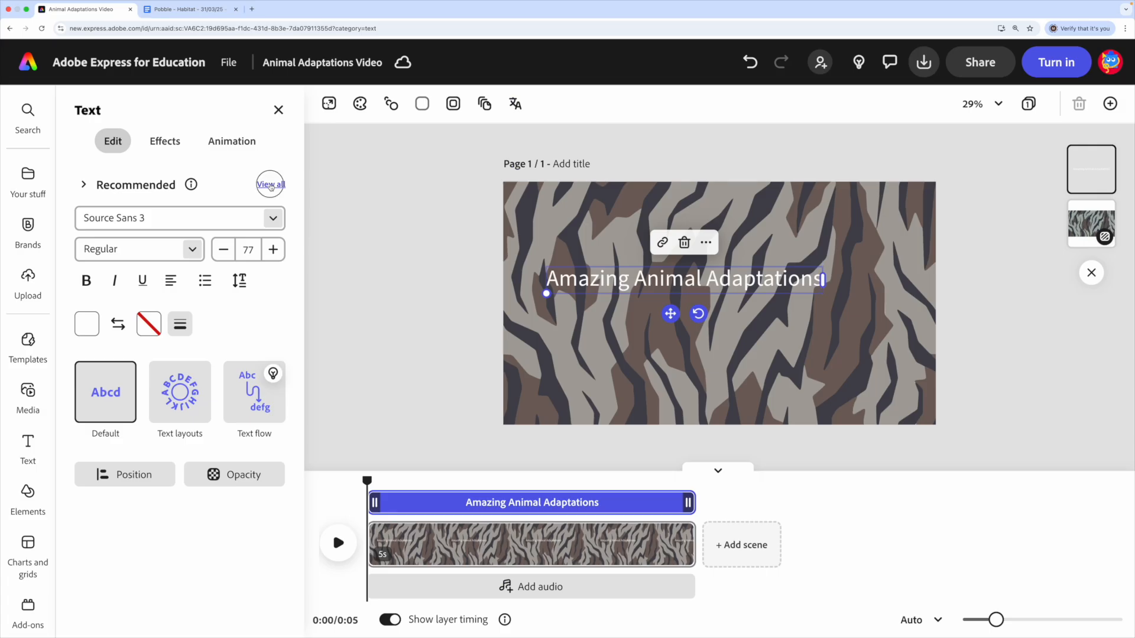
pyautogui.click(270, 185)
pyautogui.scroll(-3, 102, 296)
pyautogui.scroll(-5, 102, 296)
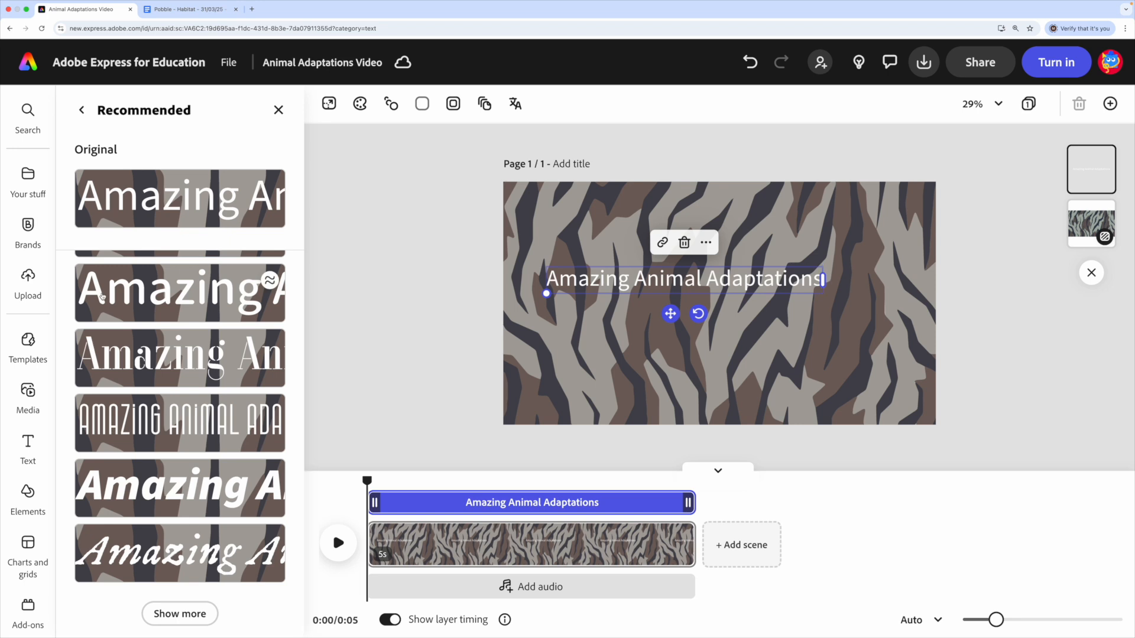
pyautogui.scroll(8, 102, 297)
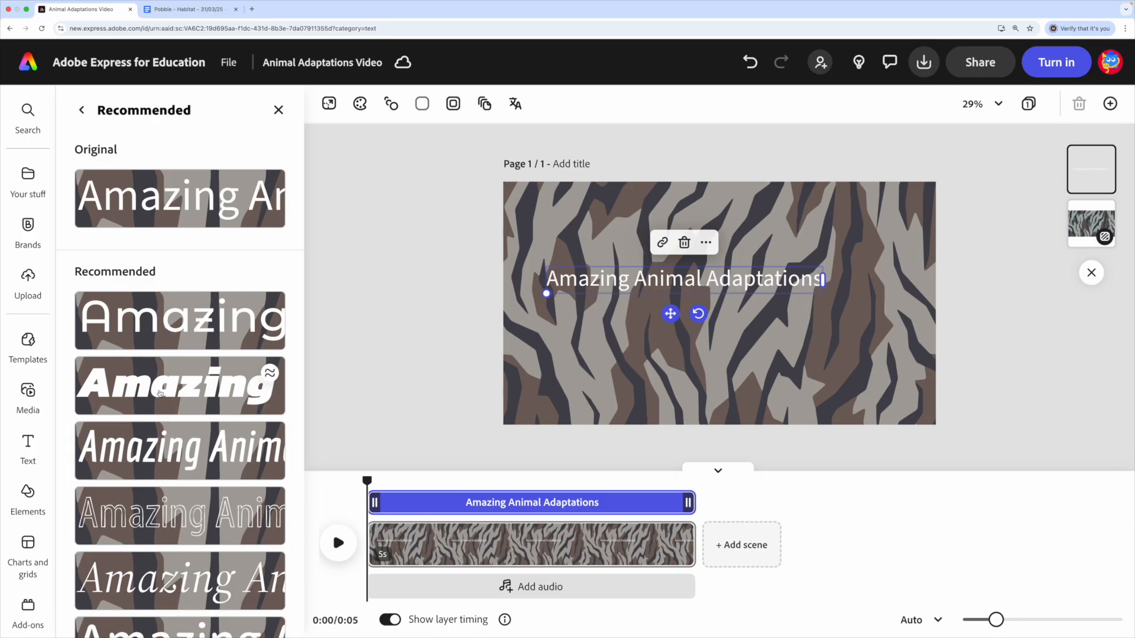
pyautogui.click(176, 388)
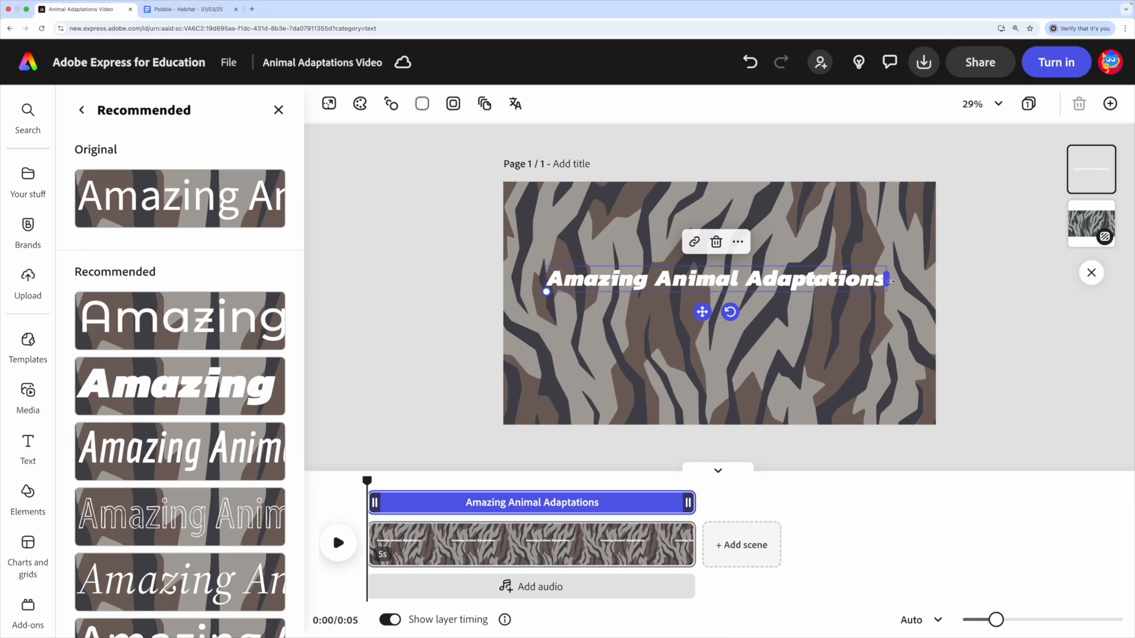
# - Narrow the title's text box so it wraps onto two lines, and enlarge it to size 155 across most of the page
pyautogui.moveTo(889, 281); pyautogui.dragTo(745, 285)
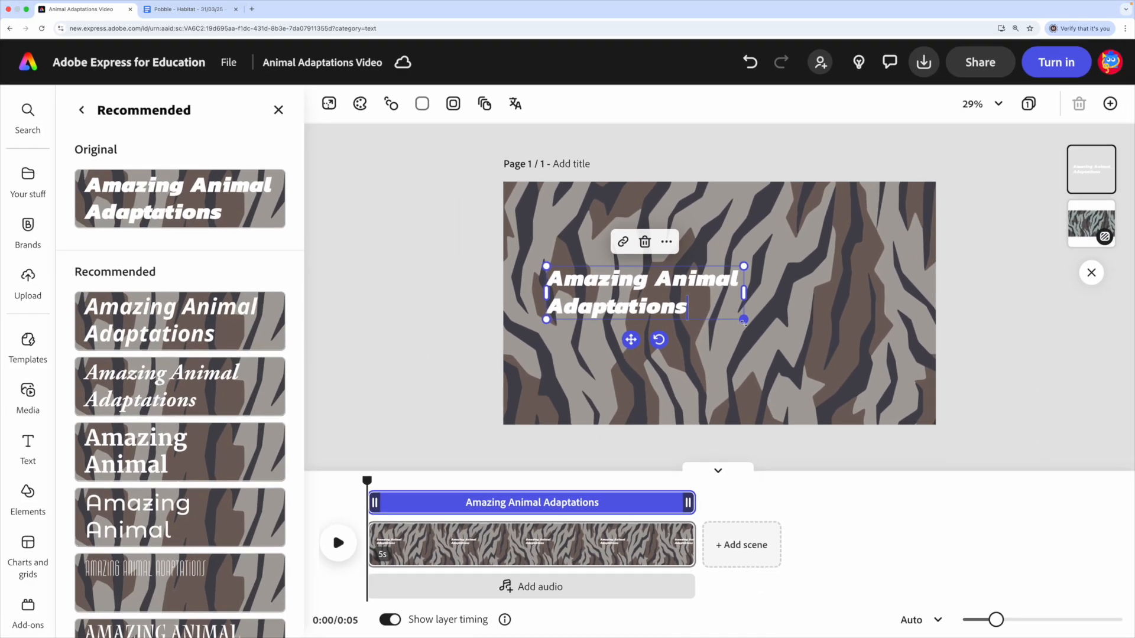
pyautogui.moveTo(719, 307); pyautogui.dragTo(842, 403)
pyautogui.moveTo(798, 354); pyautogui.dragTo(914, 366)
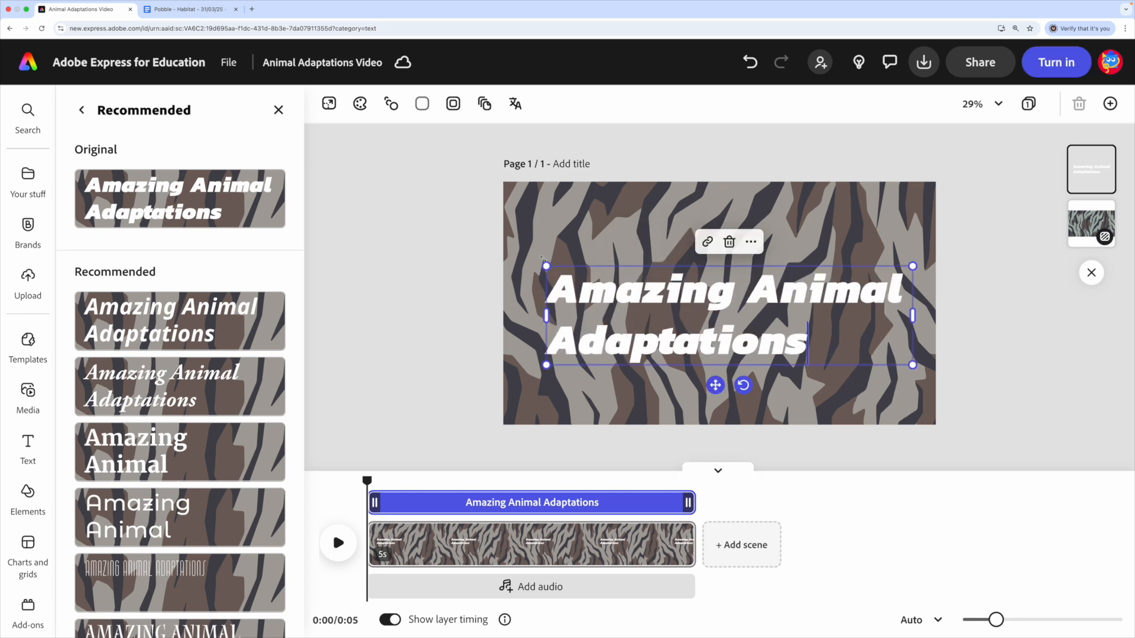
pyautogui.moveTo(543, 267); pyautogui.dragTo(515, 258)
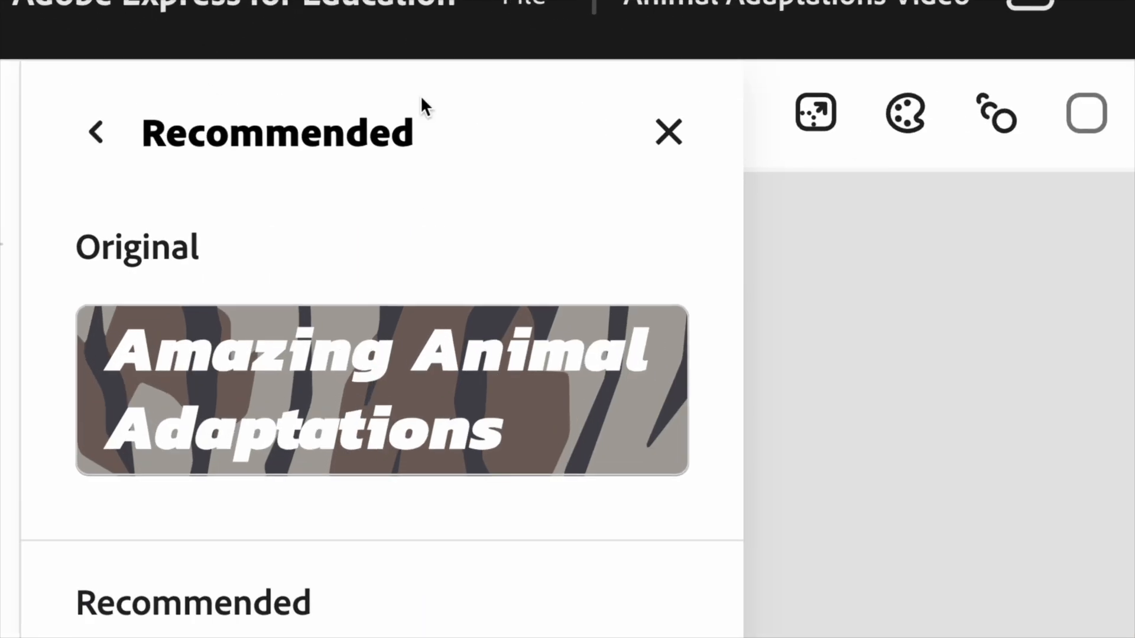
pyautogui.click(668, 141)
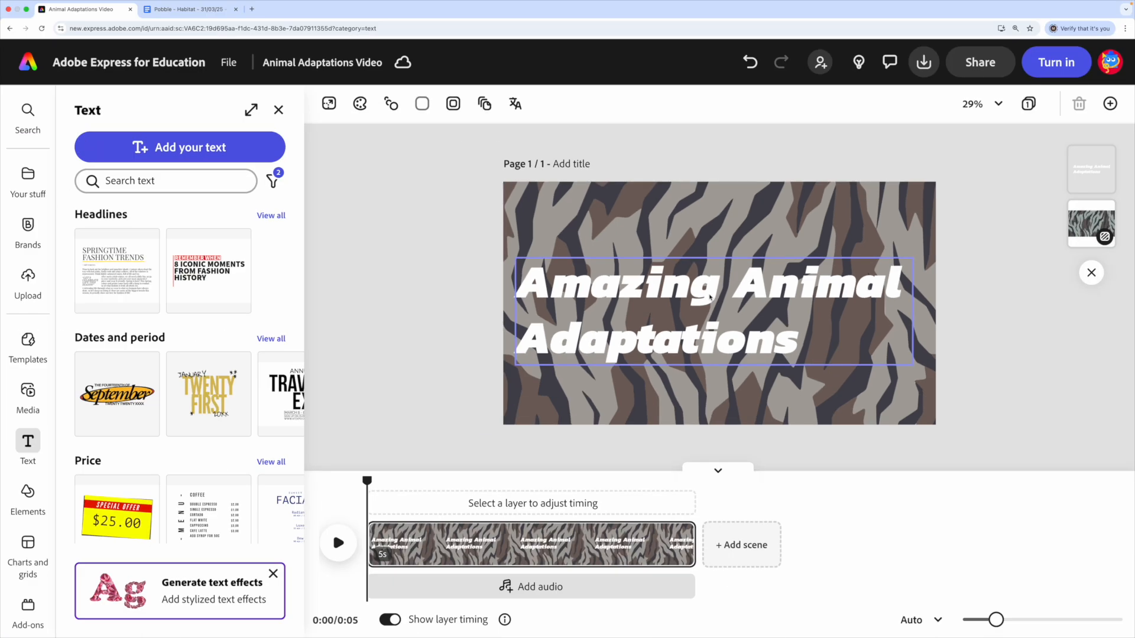
# - Centre-align the two title lines and reposition the text box in the middle of the page
pyautogui.click(688, 298)
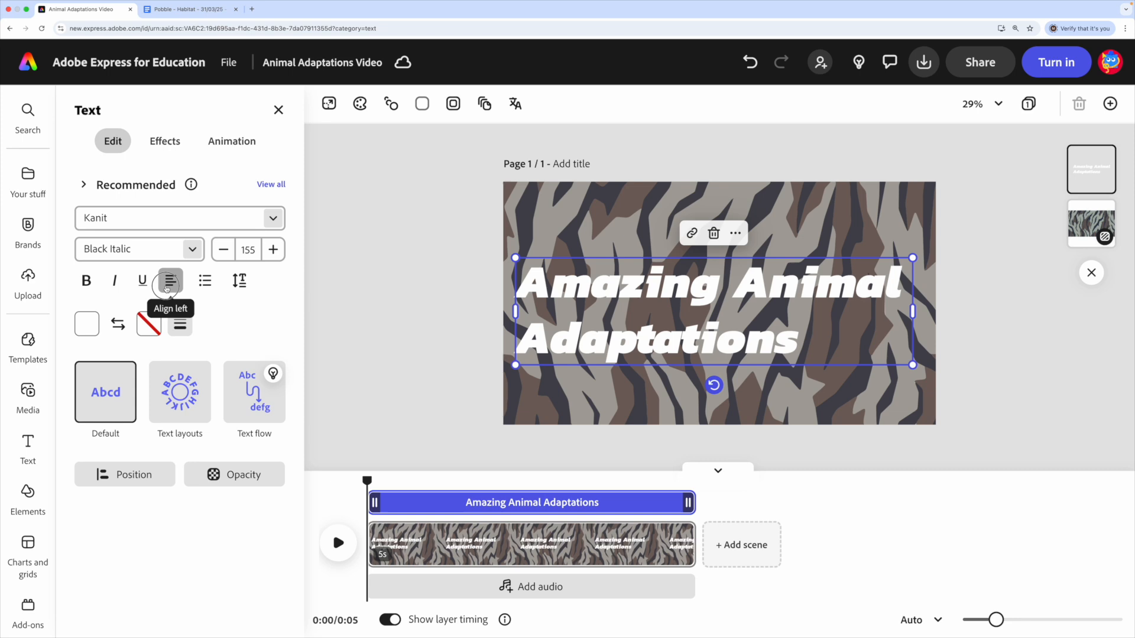
pyautogui.click(167, 288)
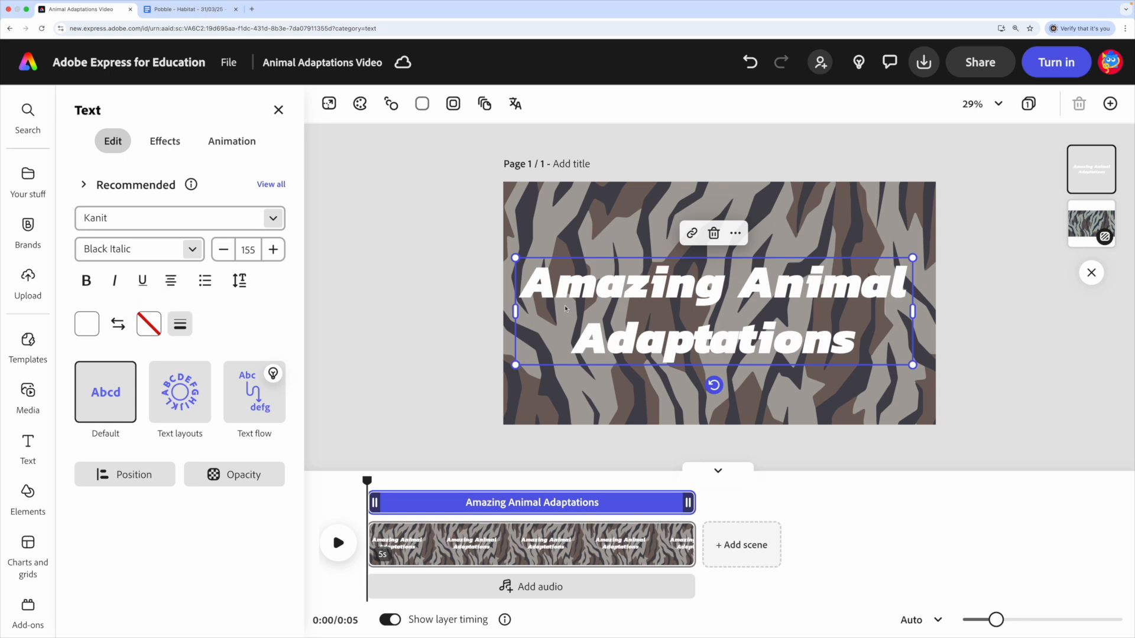
pyautogui.moveTo(697, 354); pyautogui.dragTo(702, 345)
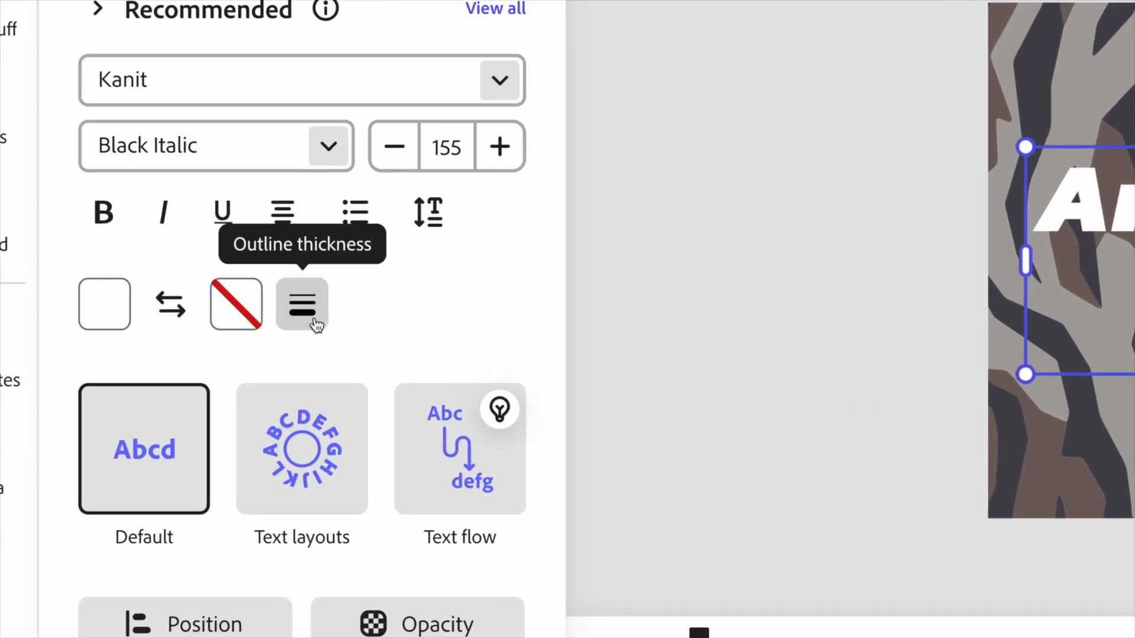
# - Give the title text an outline with a thickness of 100
pyautogui.click(297, 320)
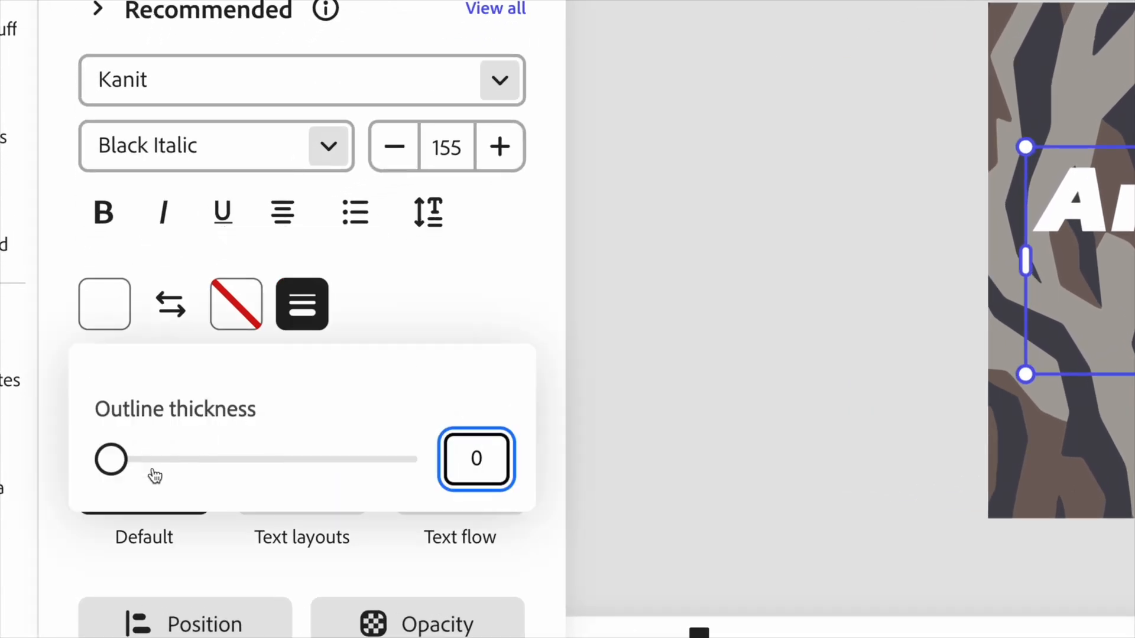
pyautogui.moveTo(108, 460); pyautogui.dragTo(418, 460)
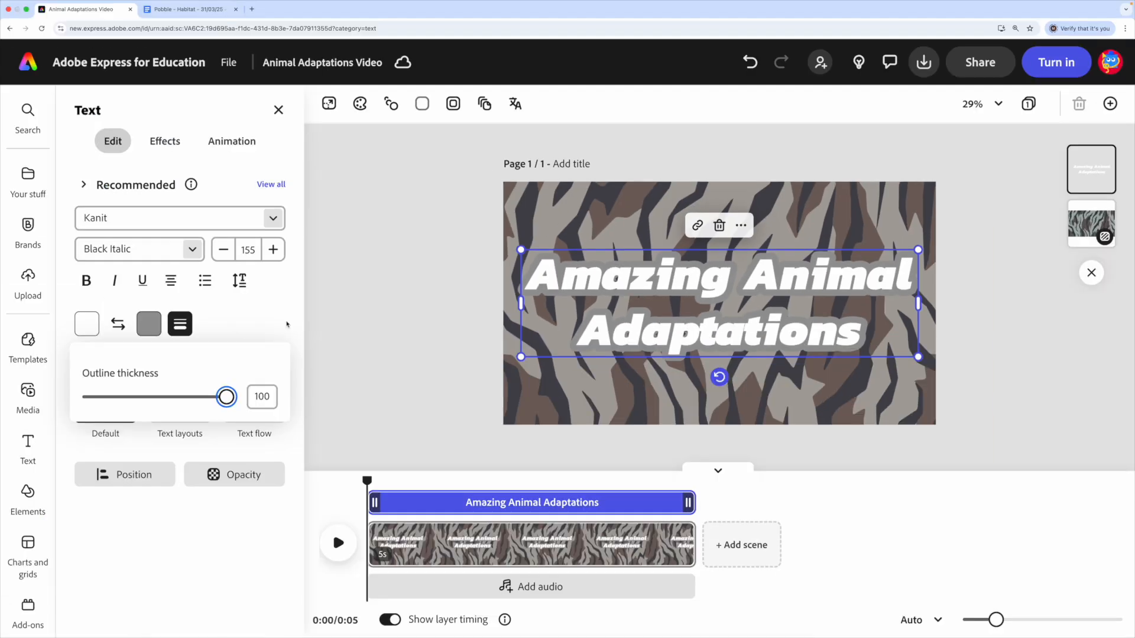
pyautogui.click(249, 324)
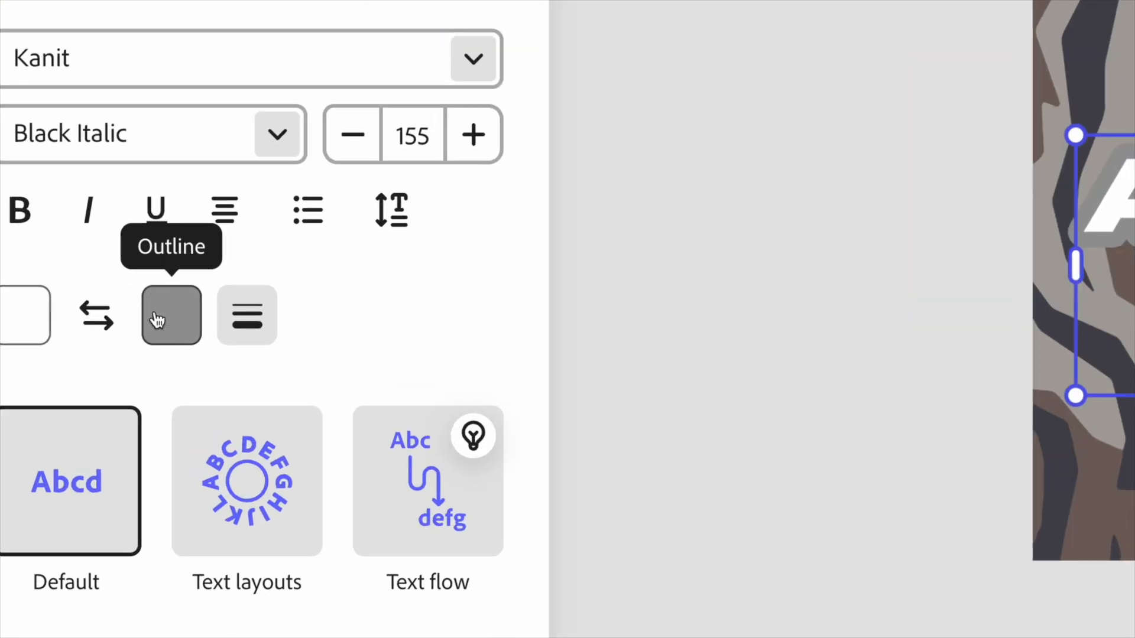
# - Recolour the title's outline with the dark grey sampled from a stripe in the background pattern
pyautogui.click(172, 318)
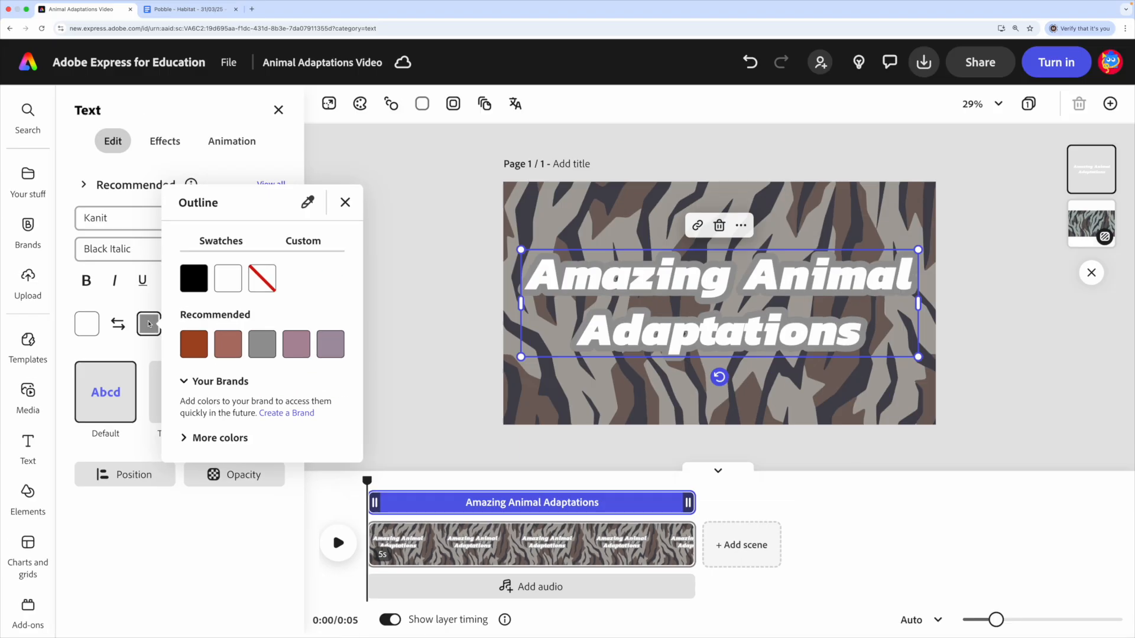
pyautogui.click(186, 440)
pyautogui.scroll(-5, 260, 470)
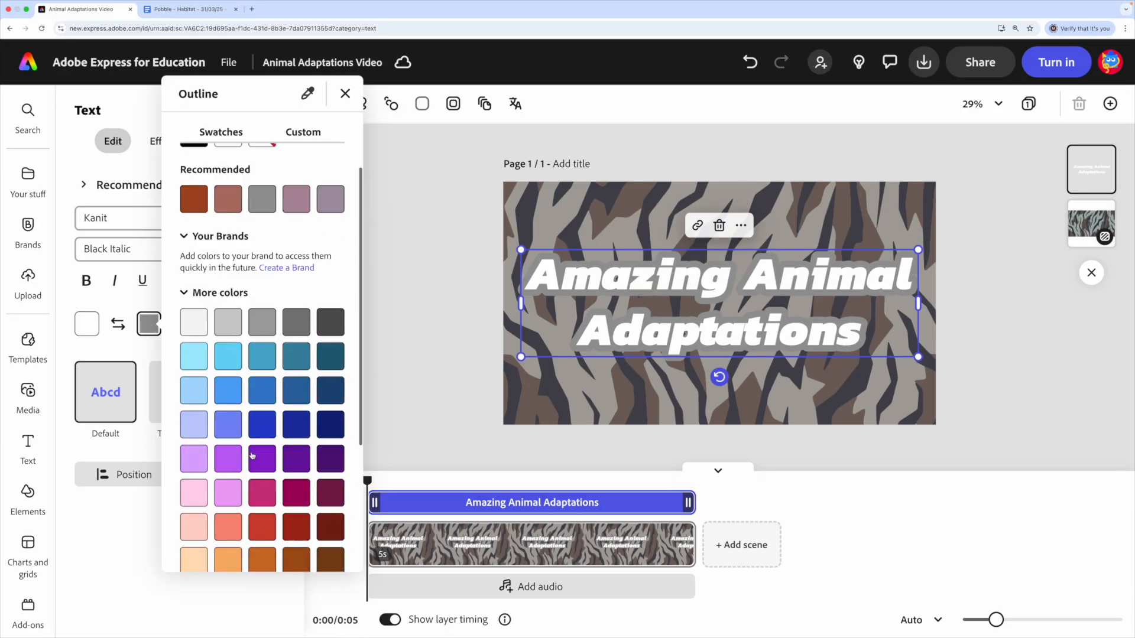
pyautogui.scroll(5, 311, 442)
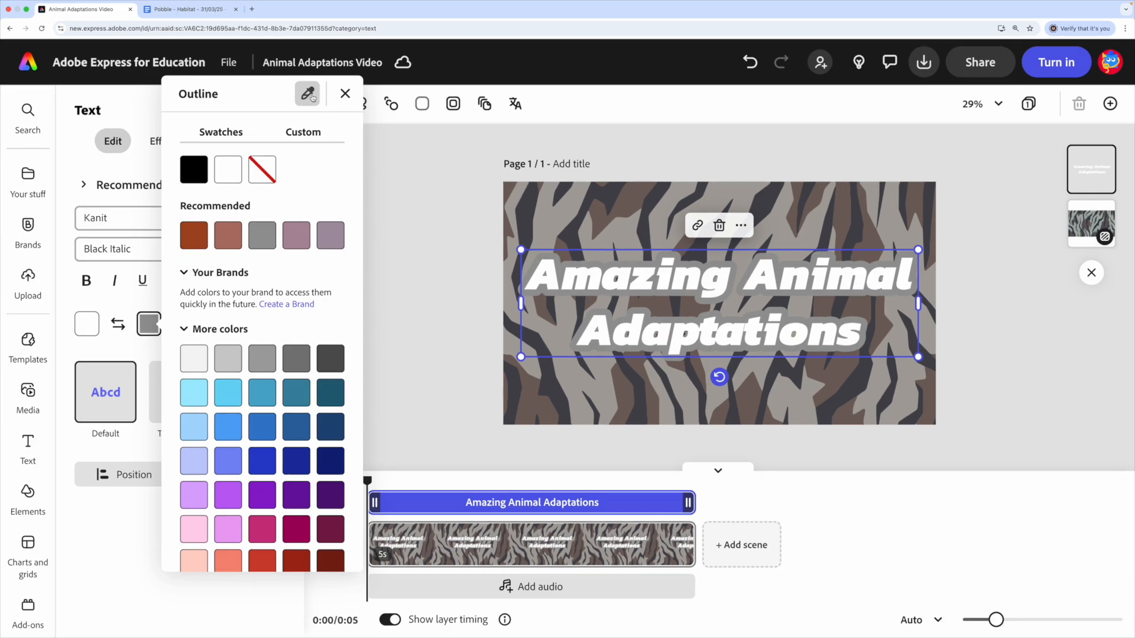
pyautogui.click(309, 95)
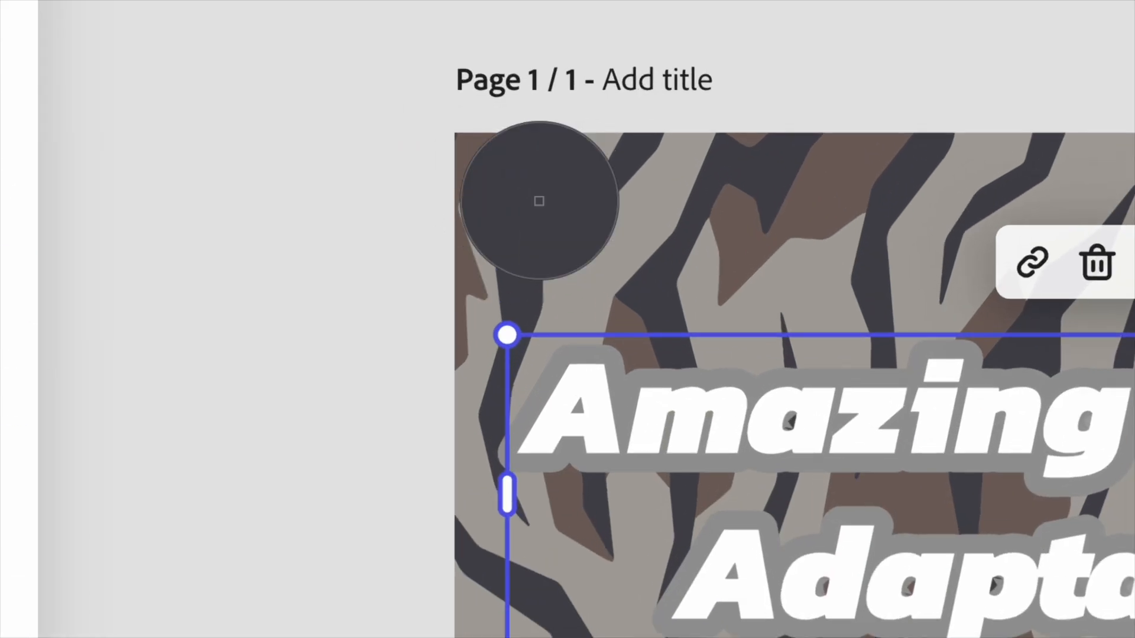
pyautogui.click(540, 201)
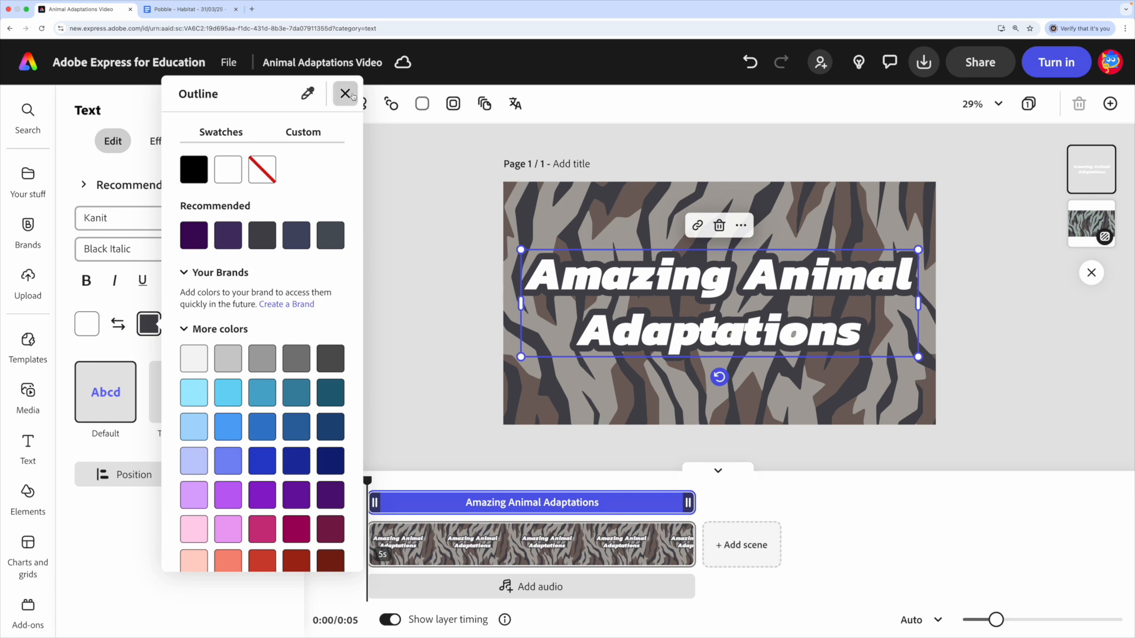
pyautogui.click(346, 94)
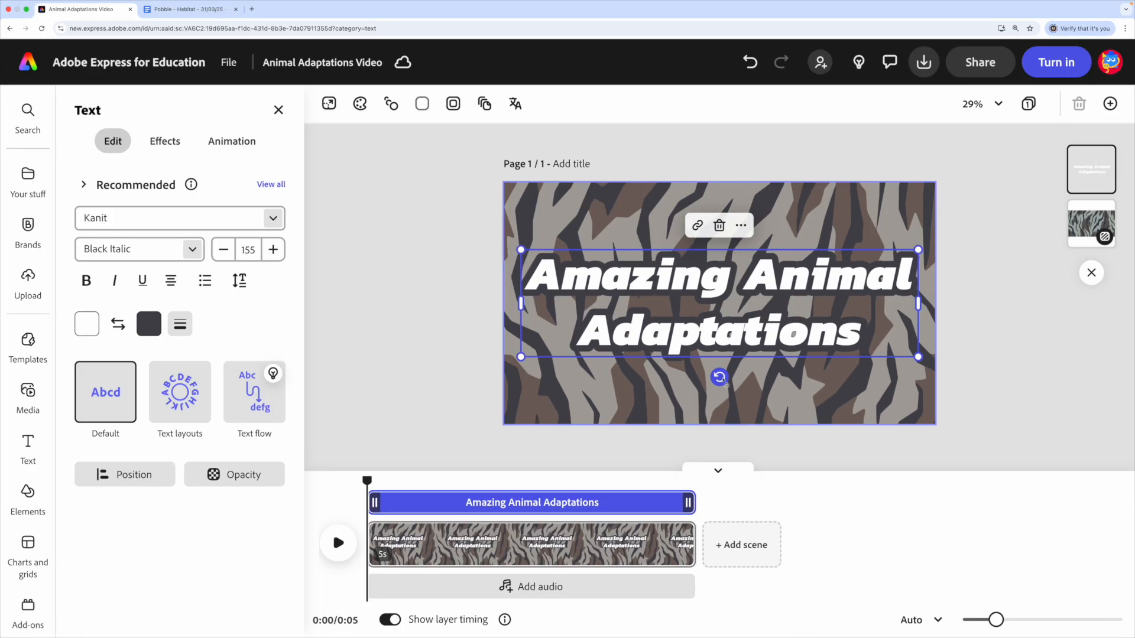
# - Rotate the title slightly counter-clockwise so it slopes upward to the right, and recentre it on the page
pyautogui.moveTo(720, 379); pyautogui.dragTo(742, 380)
pyautogui.moveTo(770, 334); pyautogui.dragTo(770, 330)
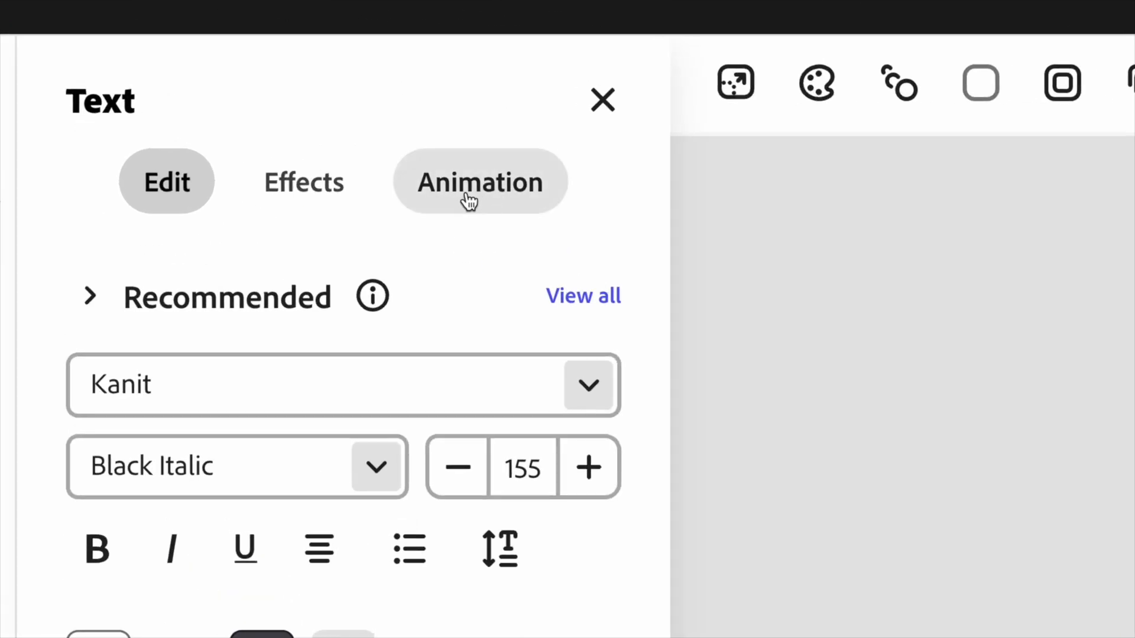
# - Browse the entrance animations for the title and apply the Shrink effect
pyautogui.click(512, 198)
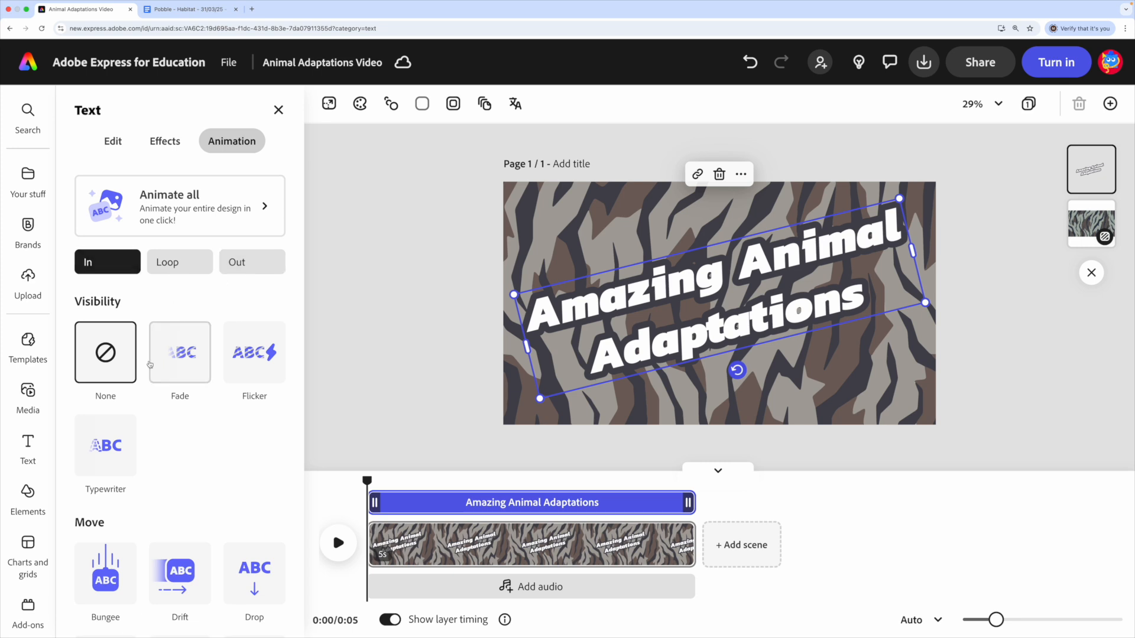
pyautogui.scroll(-1, 218, 475)
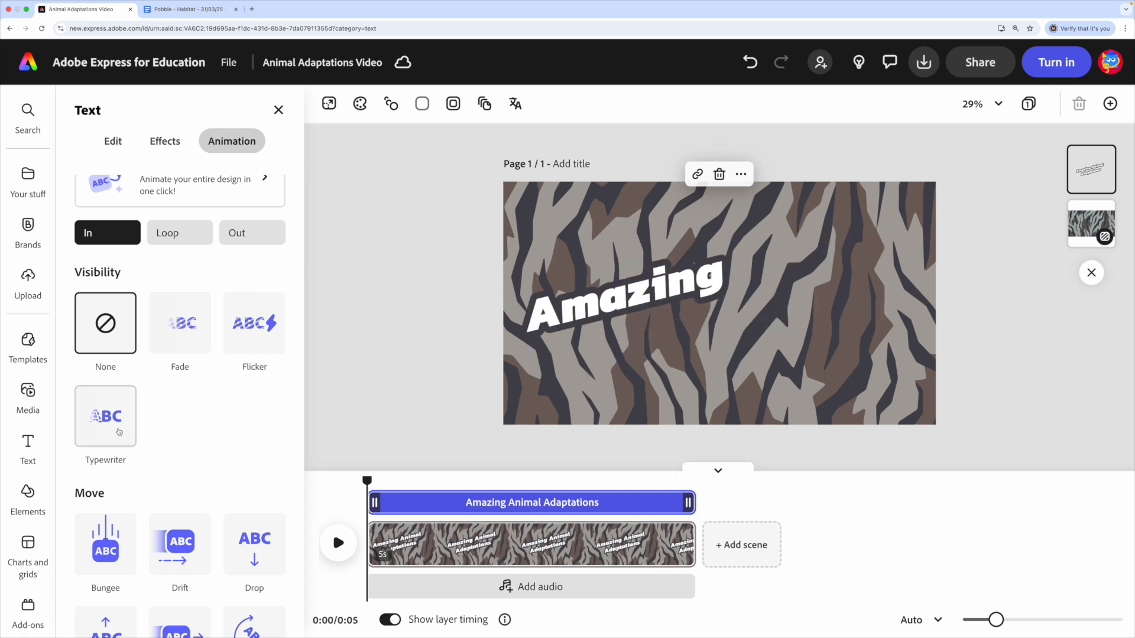
pyautogui.scroll(-5, 238, 548)
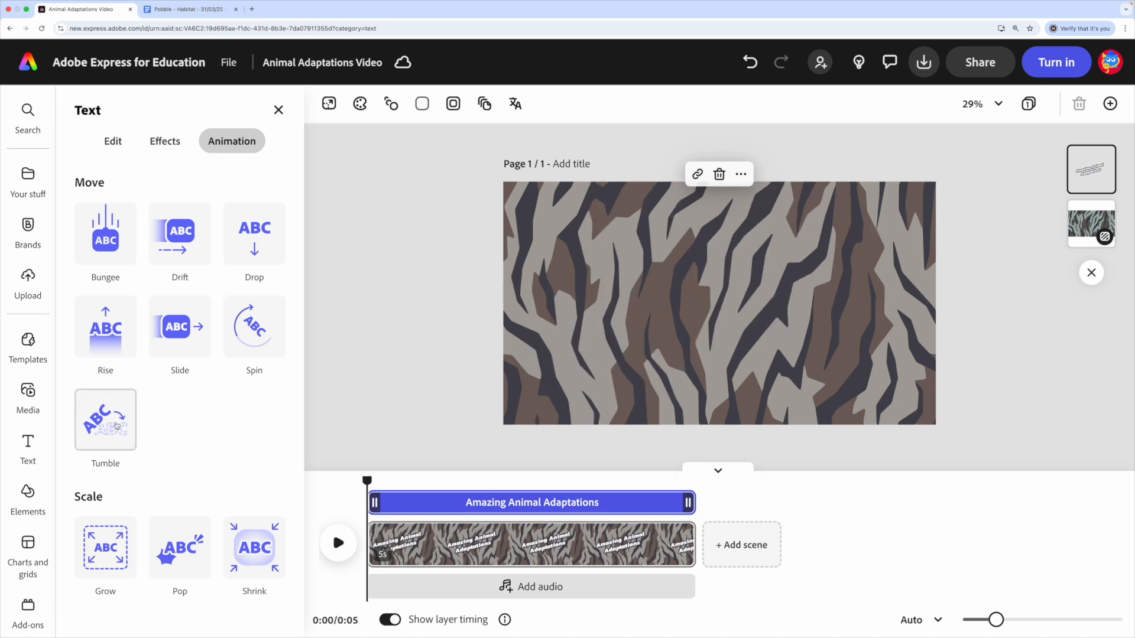
pyautogui.scroll(-1, 202, 423)
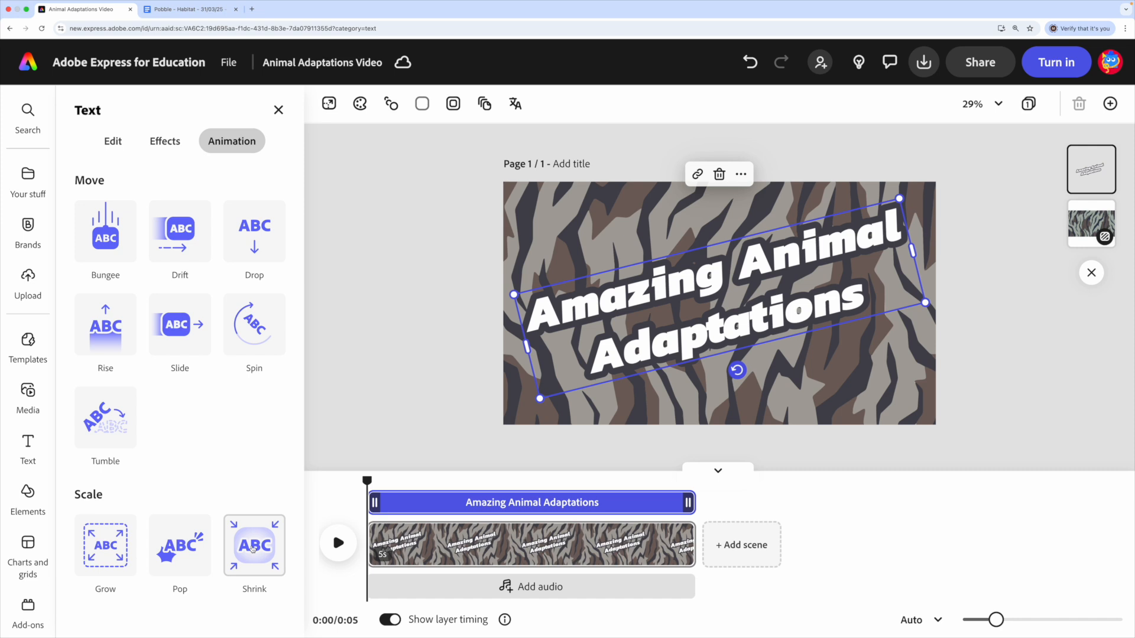
pyautogui.click(254, 547)
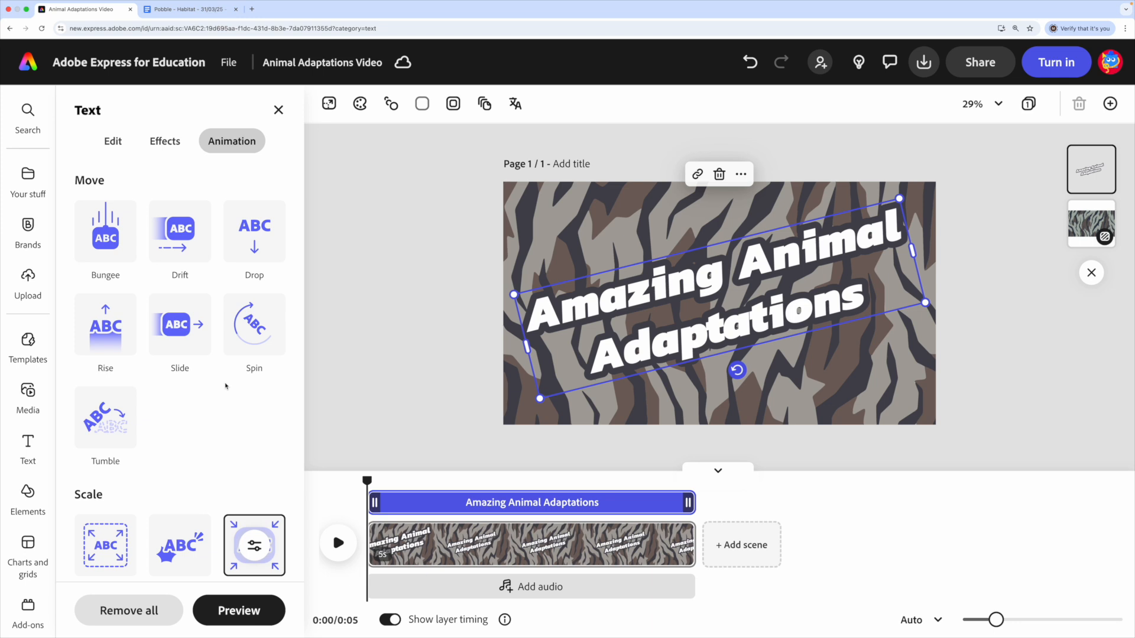
# - Add the Wiggle loop animation to the title
pyautogui.scroll(5, 225, 386)
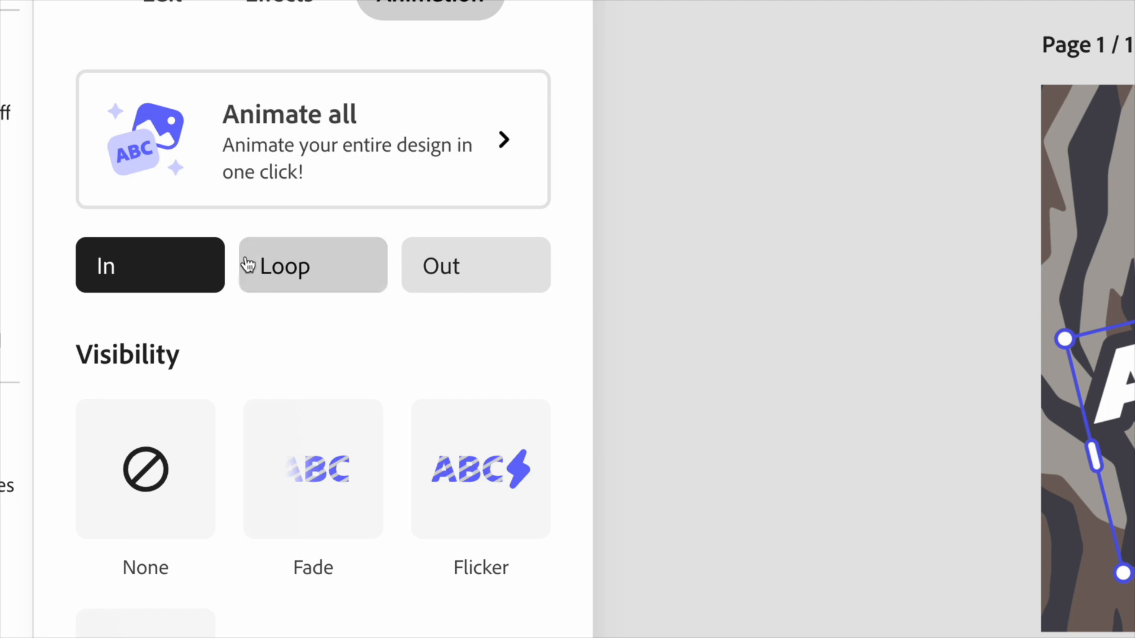
pyautogui.click(333, 274)
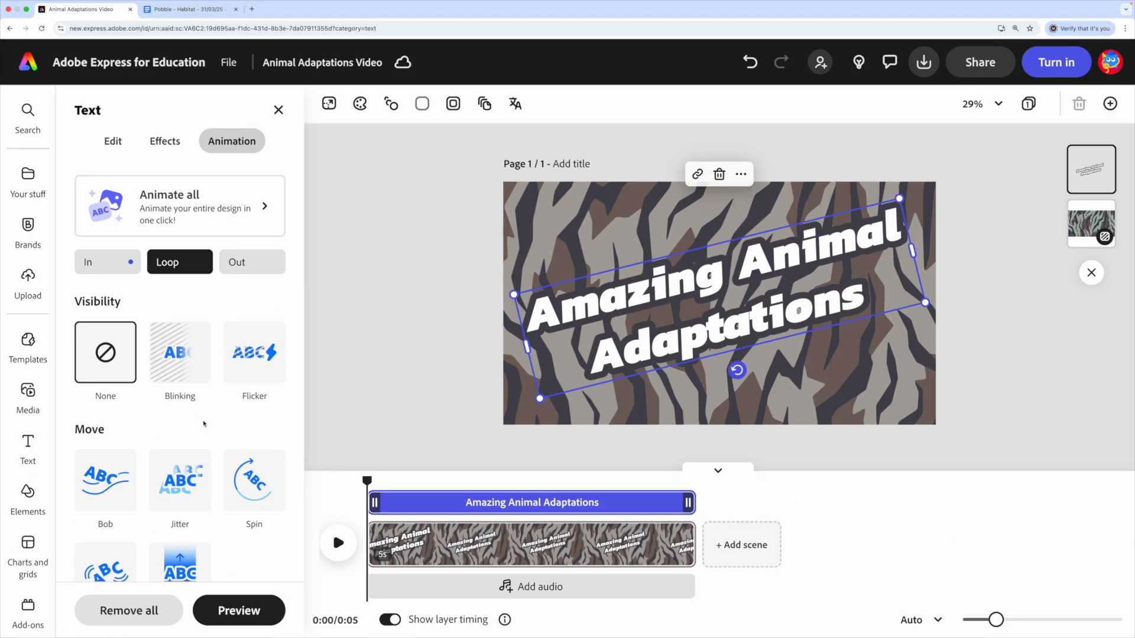
pyautogui.scroll(-5, 204, 424)
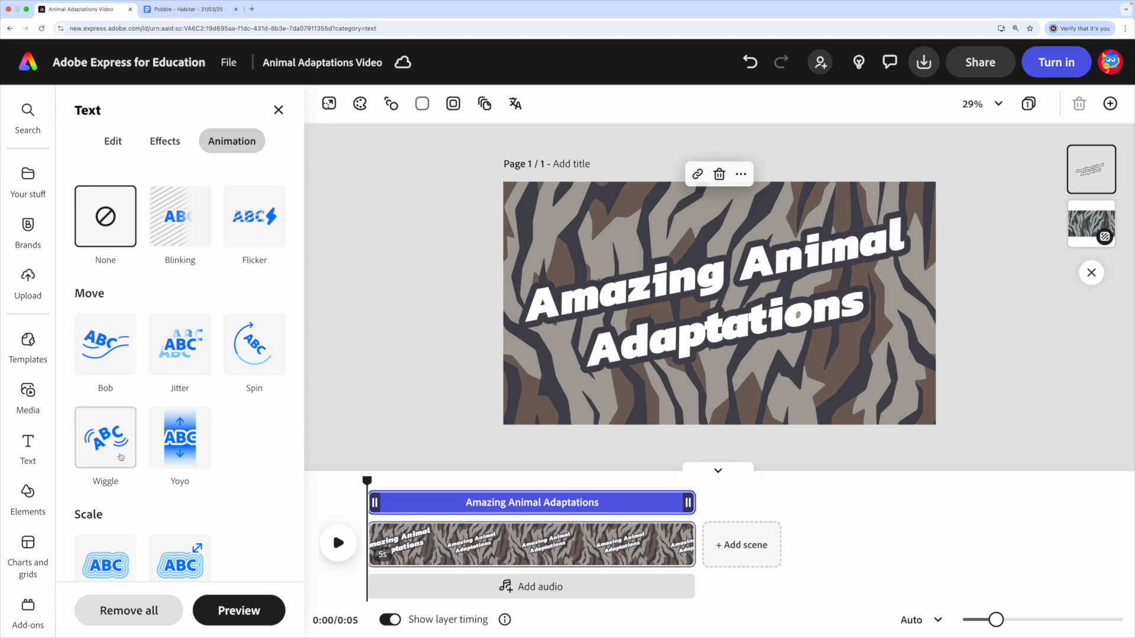
pyautogui.click(121, 457)
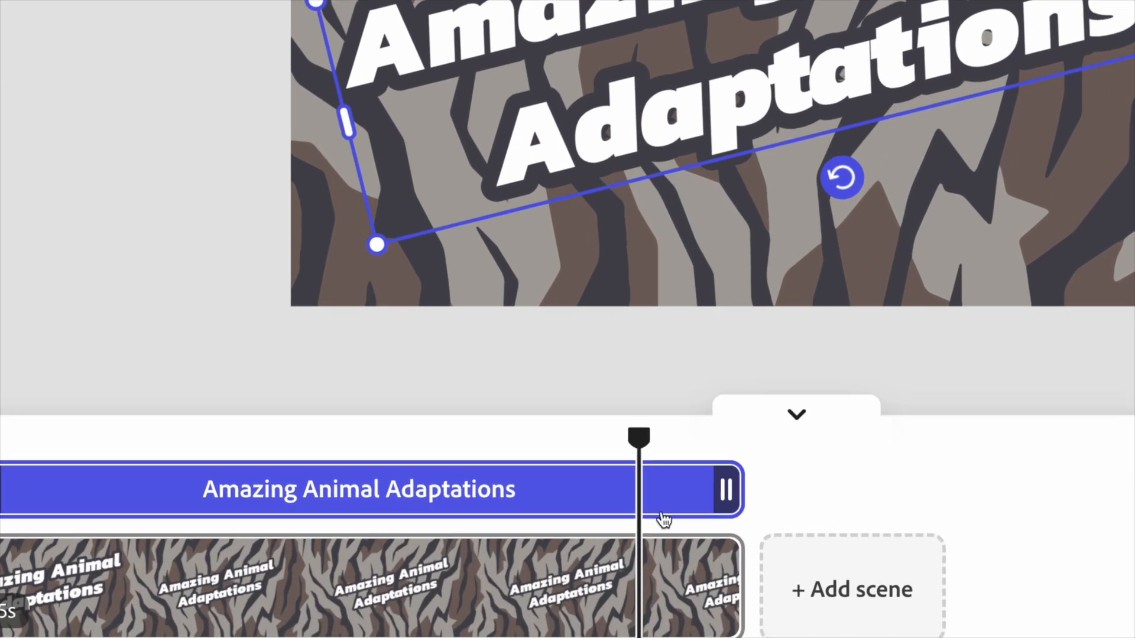
# - Return the playhead to the start and record a voiceover of about 4 seconds for the title scene
pyautogui.moveTo(639, 435); pyautogui.dragTo(307, 445)
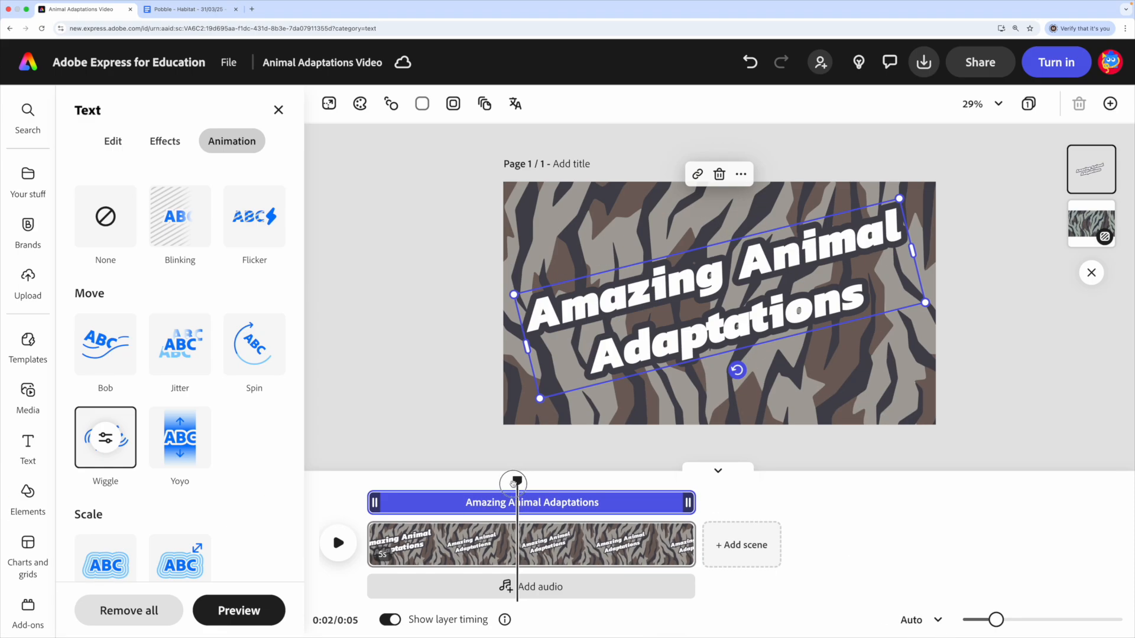
pyautogui.moveTo(513, 484); pyautogui.dragTo(356, 479)
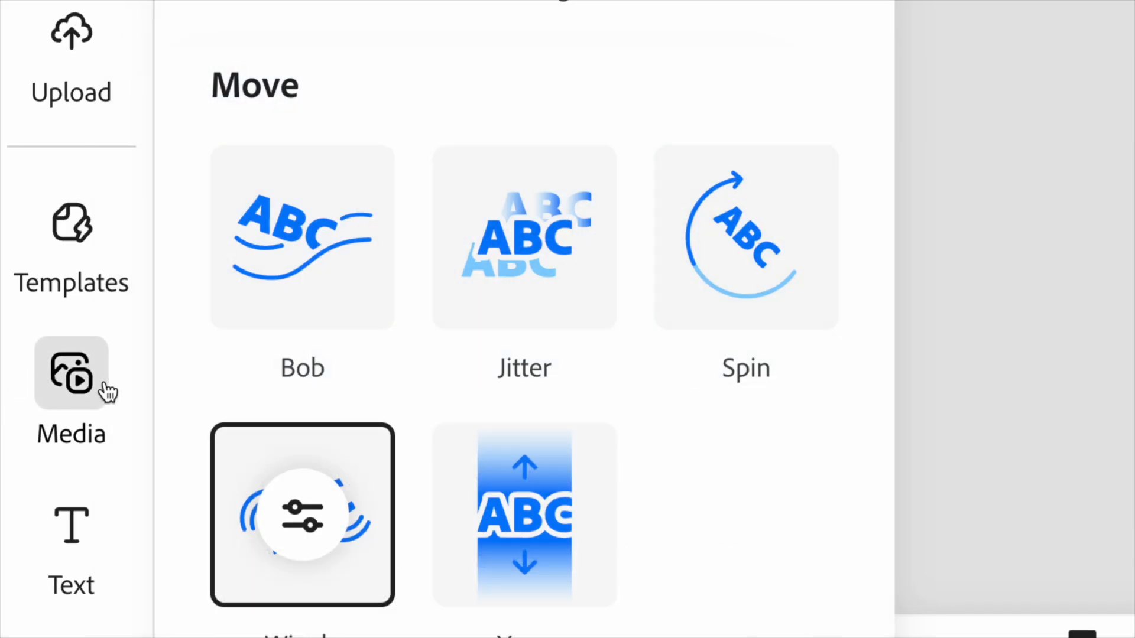
pyautogui.click(107, 391)
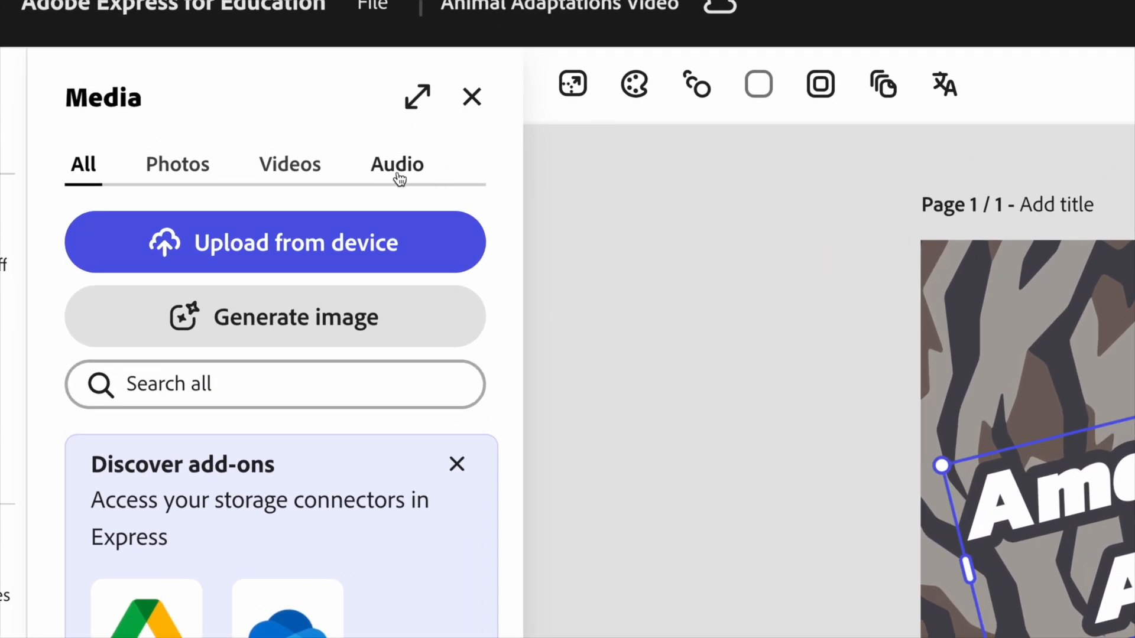
pyautogui.click(399, 172)
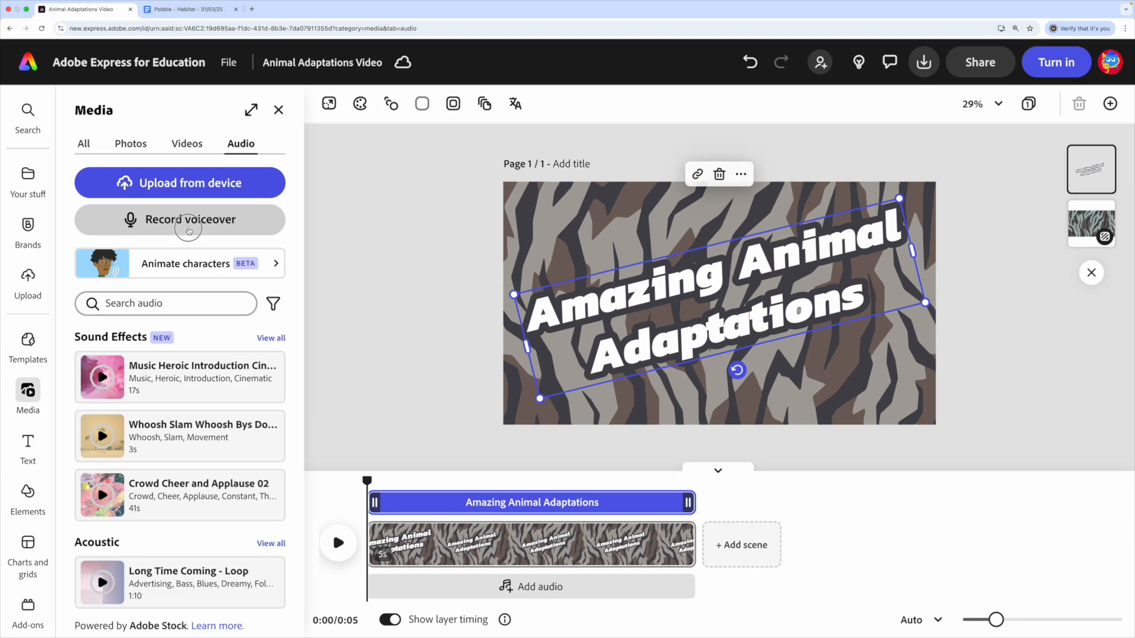
pyautogui.click(189, 230)
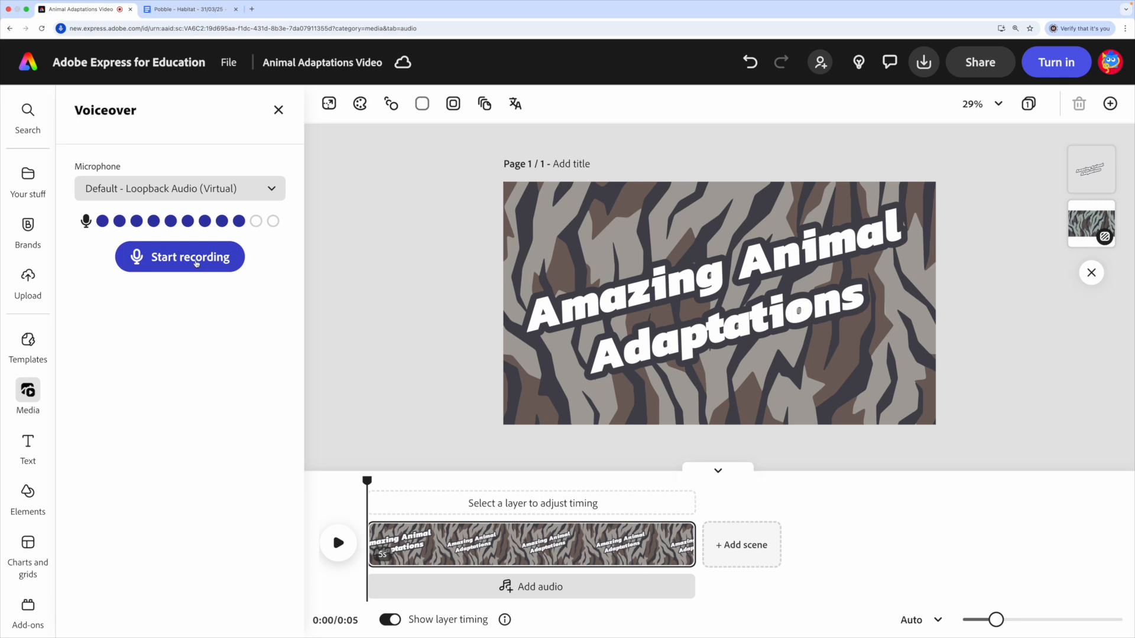
pyautogui.click(196, 263)
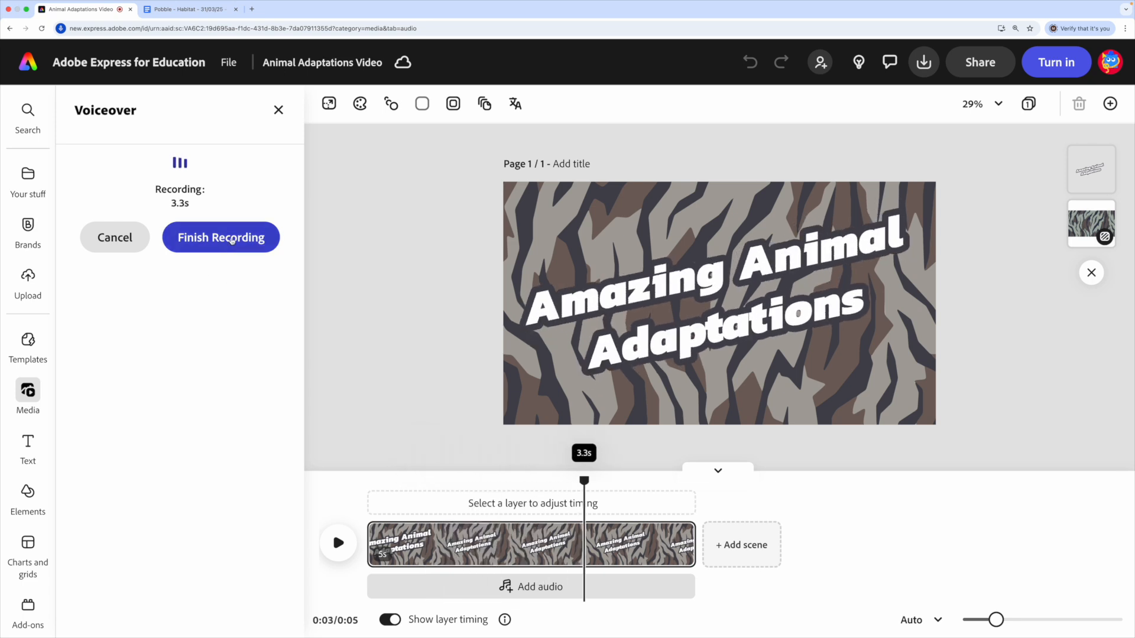
pyautogui.click(227, 247)
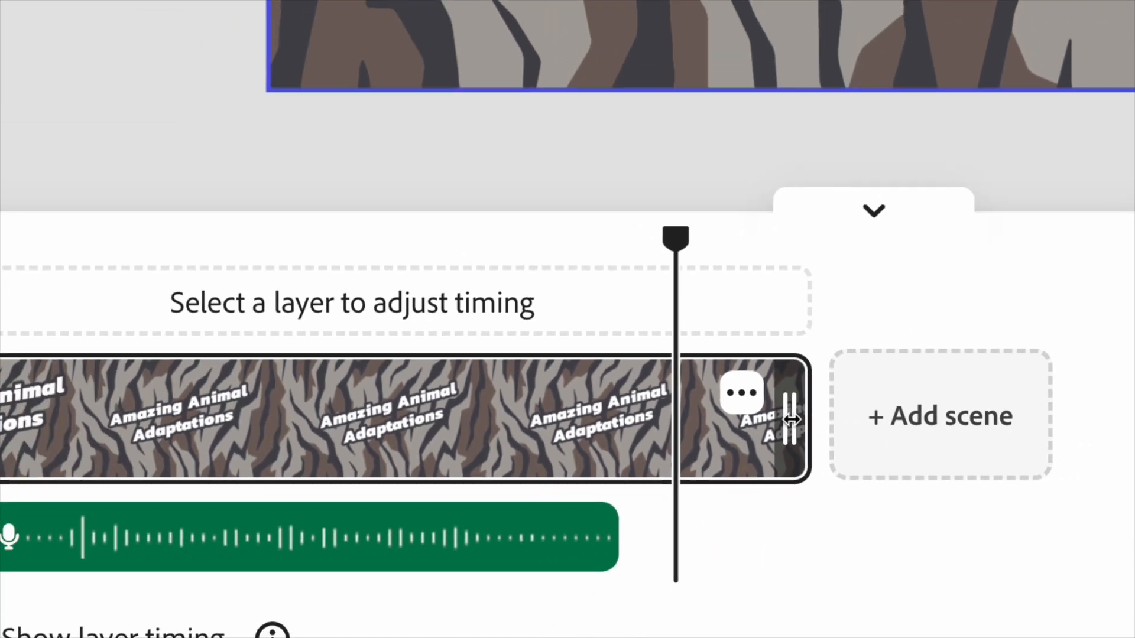
# - Shorten the title scene to 4.1 seconds to fit the voiceover, and play it back from the start
pyautogui.moveTo(794, 421); pyautogui.dragTo(628, 421)
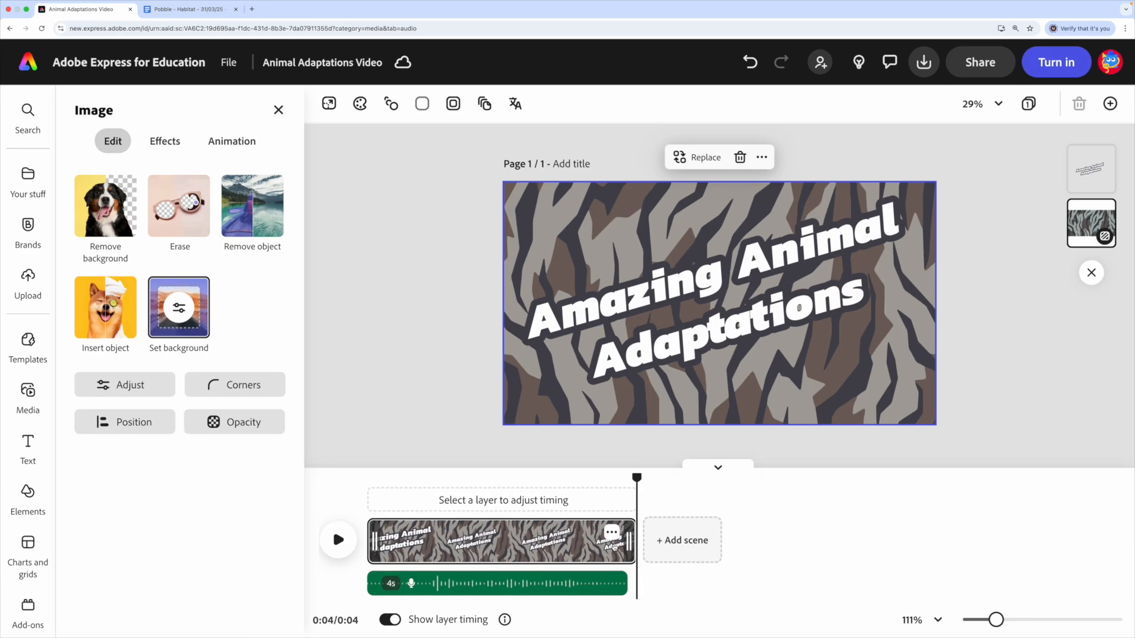
pyautogui.moveTo(635, 477); pyautogui.dragTo(302, 504)
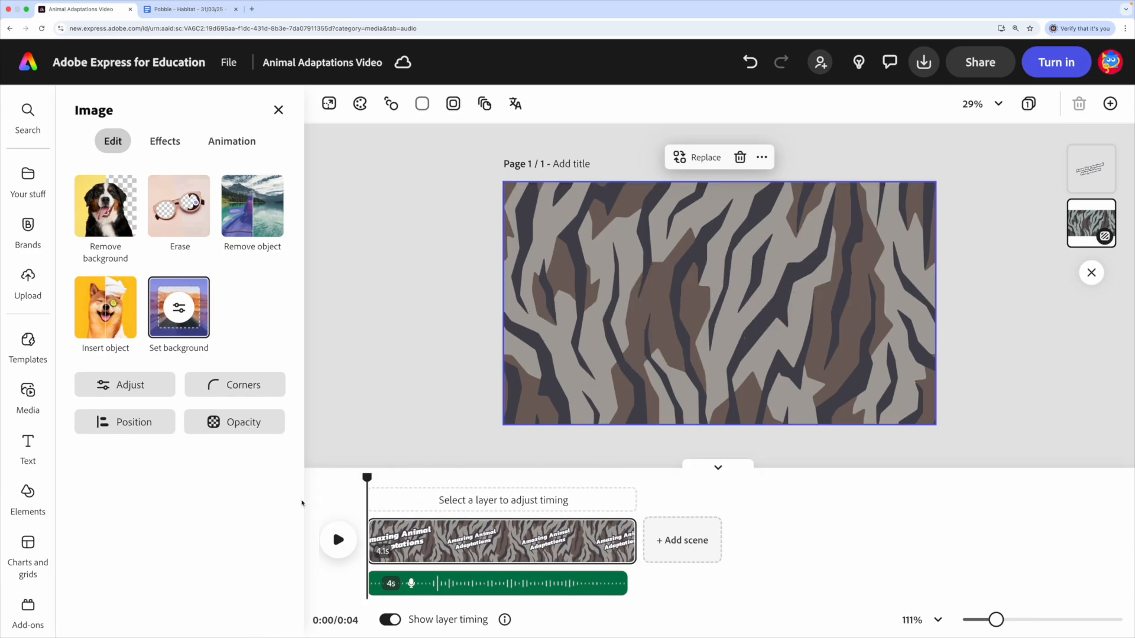
pyautogui.click(338, 540)
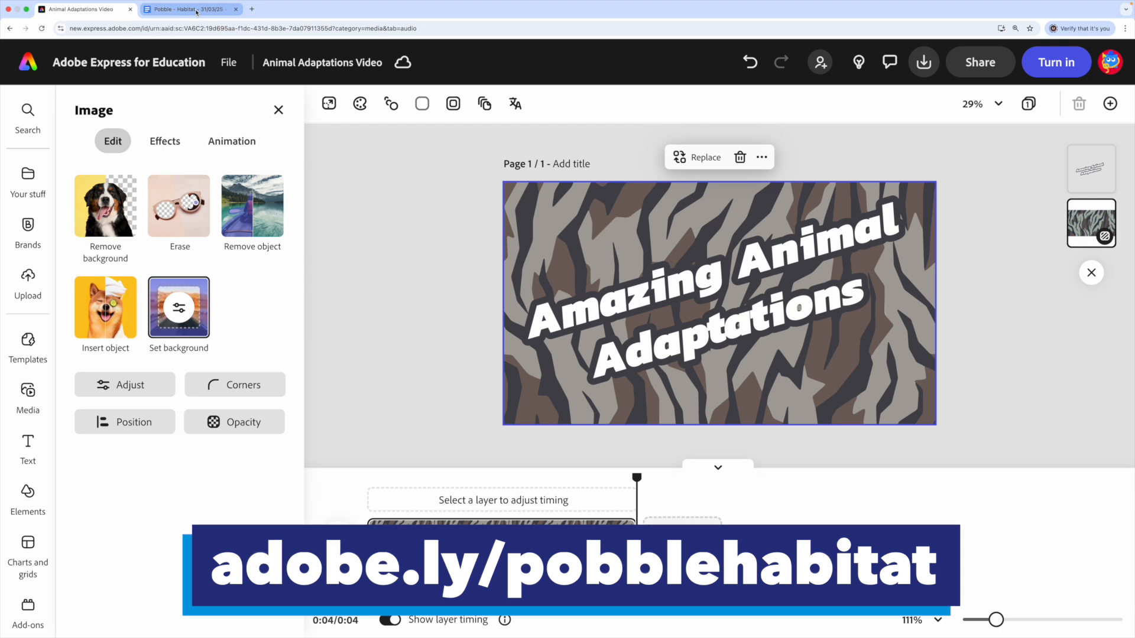
# - Switch to the "Pobble - Habitat" document in Google Docs, review the animal adaptation notes, and return to Adobe Express
pyautogui.click(196, 12)
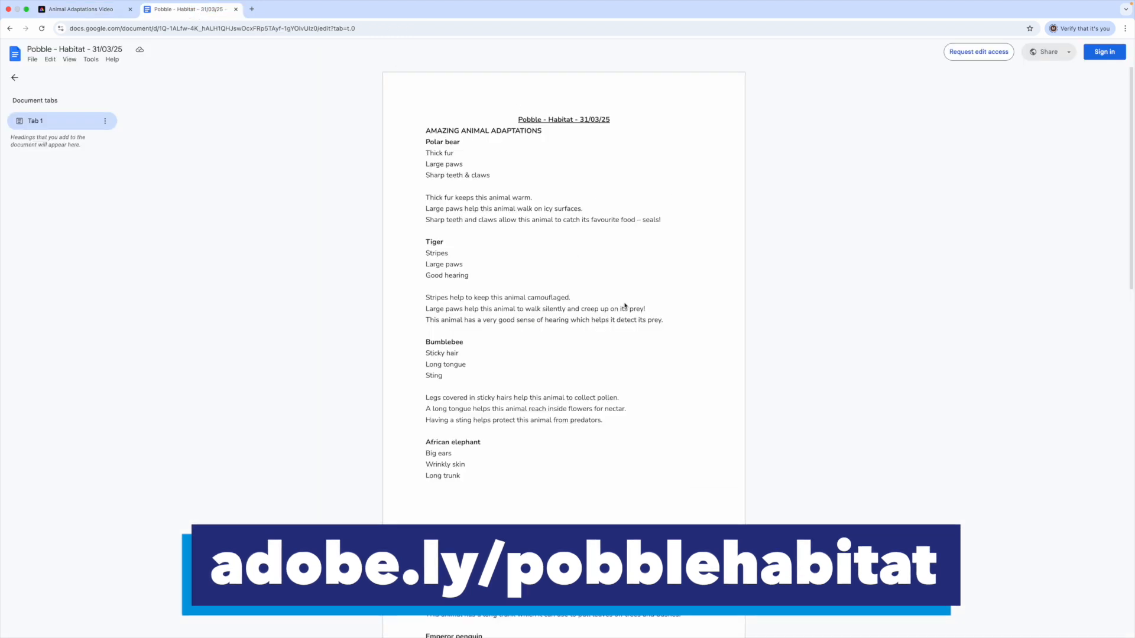
pyautogui.scroll(-9, 536, 191)
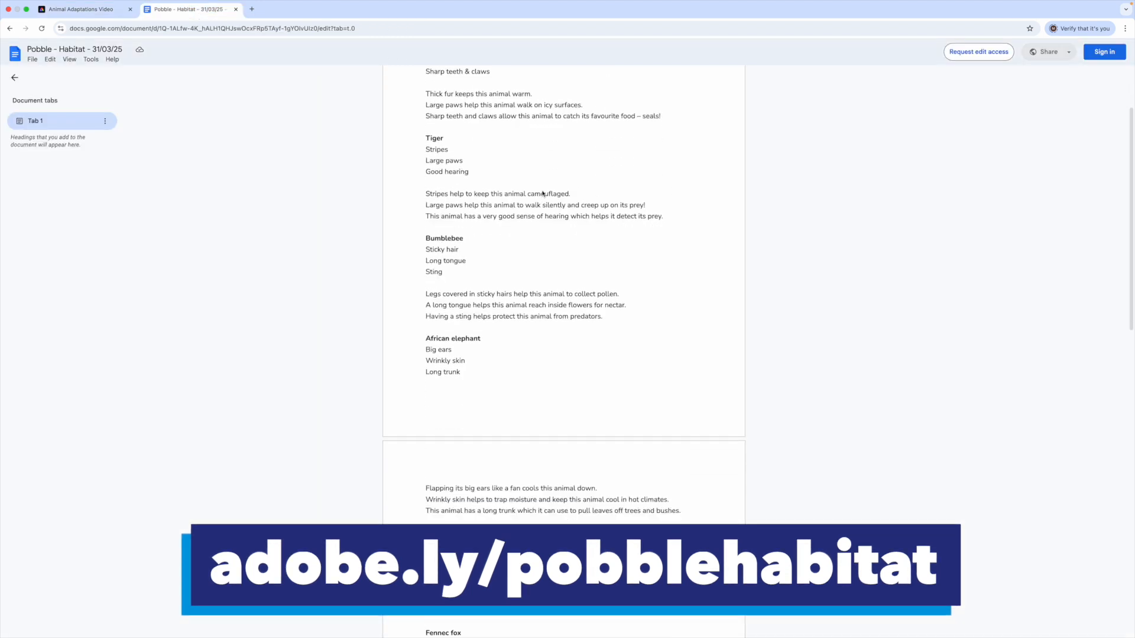
pyautogui.scroll(-6, 543, 201)
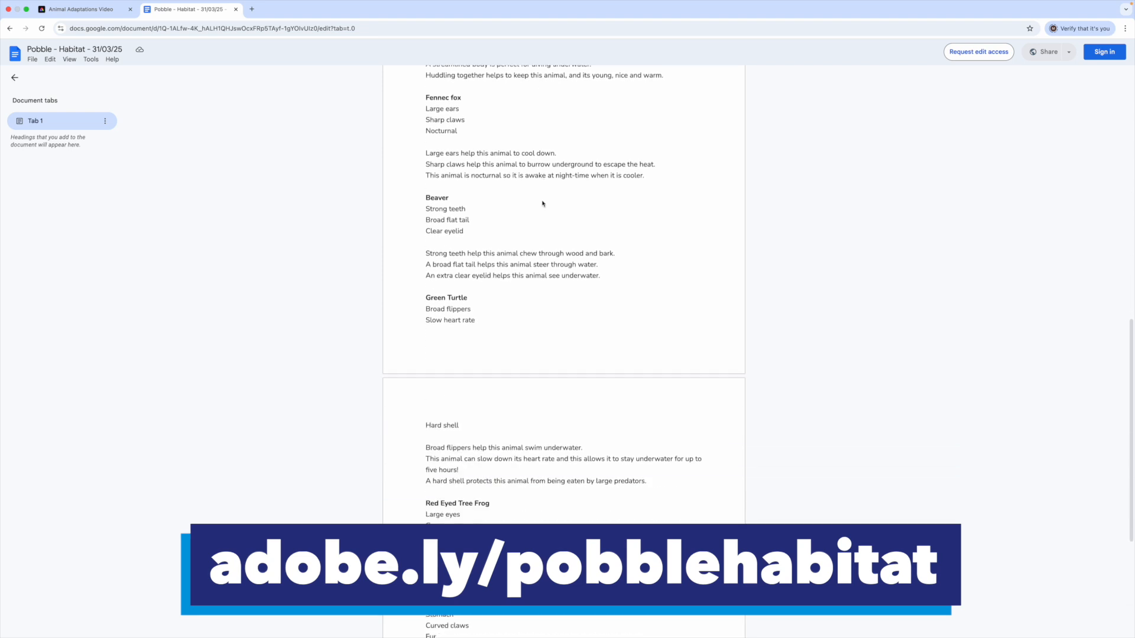
pyautogui.scroll(16, 543, 205)
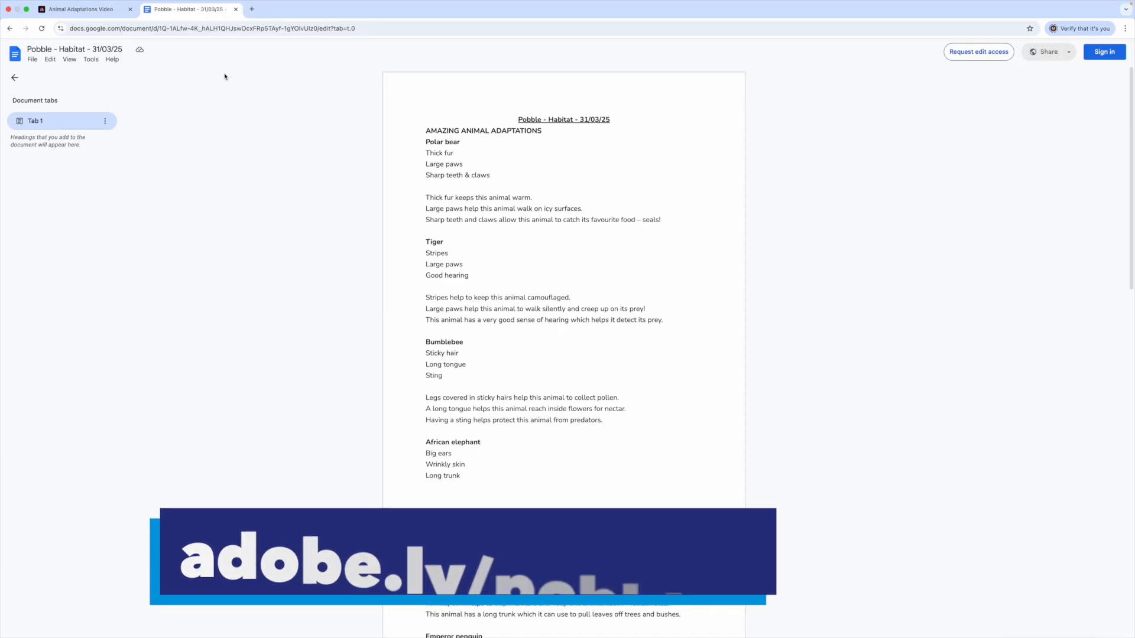
pyautogui.click(81, 14)
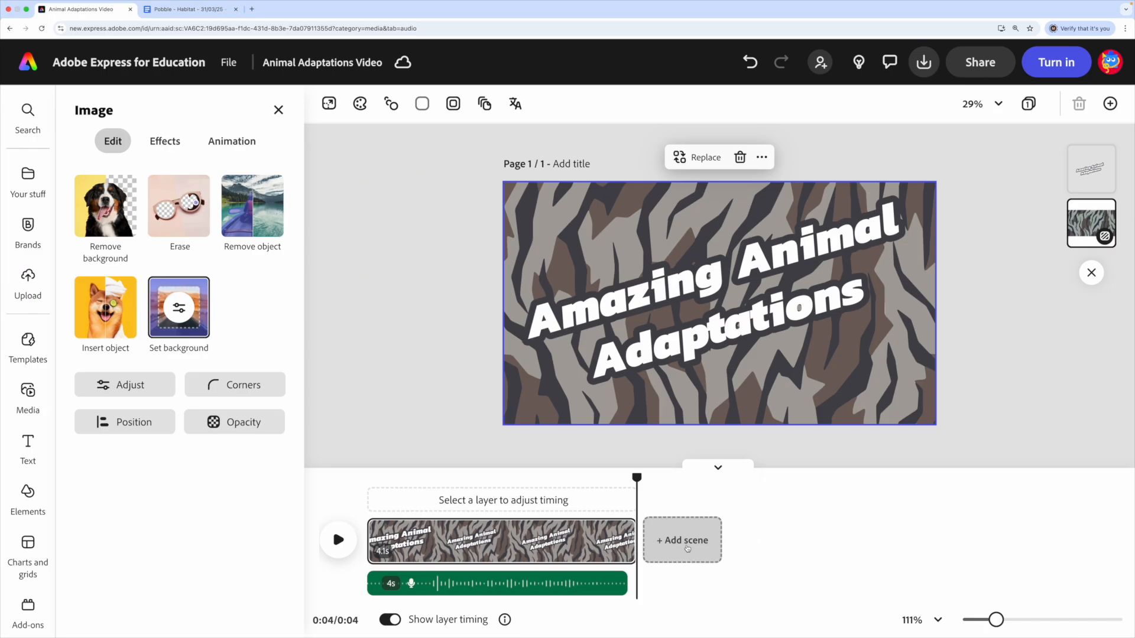
# - Add a blank scene after the title scene and search the stock videos and photos for "polar bear"
pyautogui.click(686, 500)
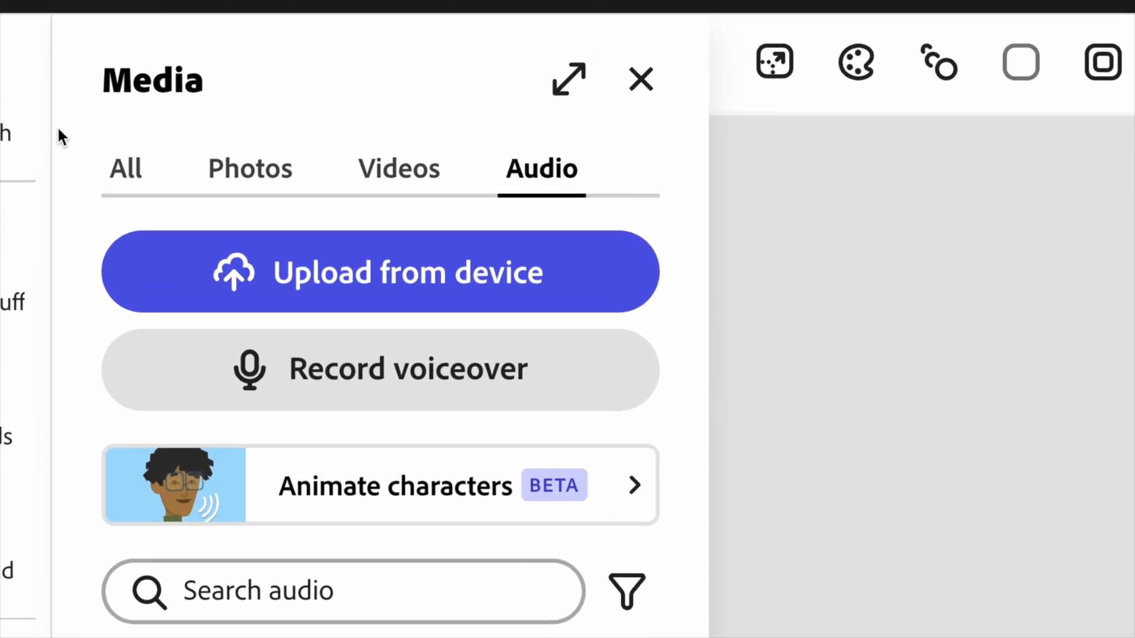
pyautogui.click(399, 188)
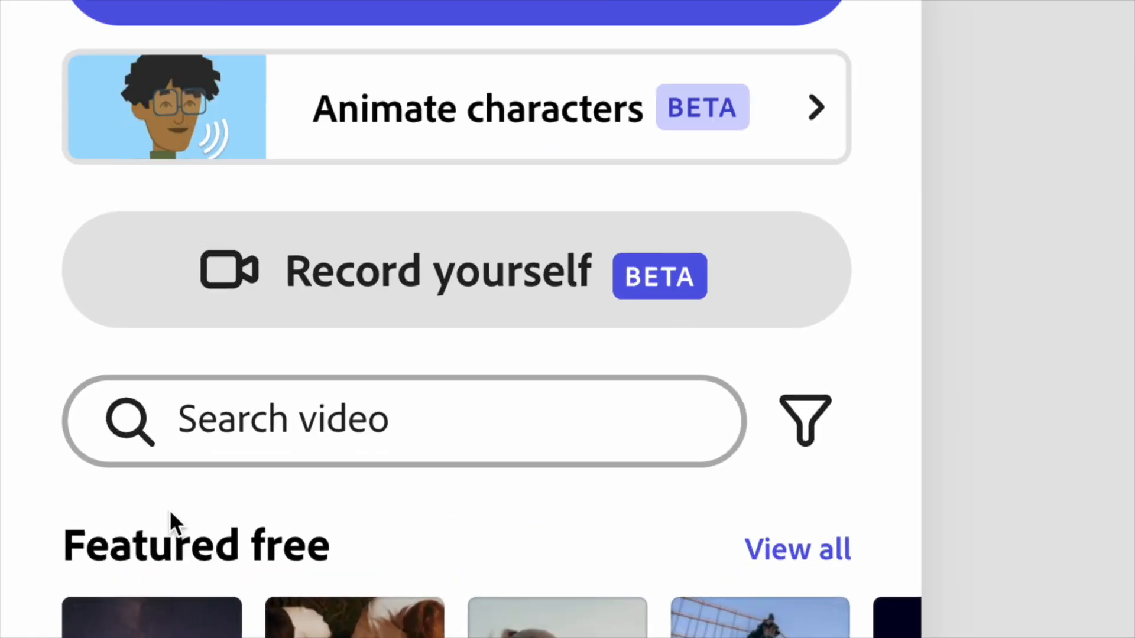
pyautogui.click(194, 427)
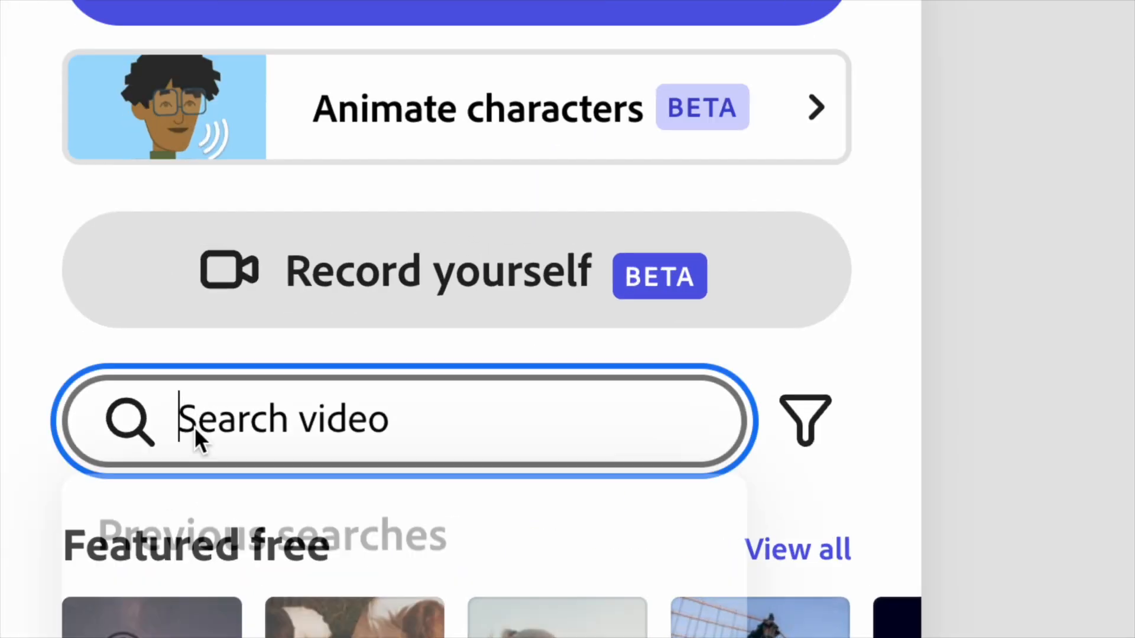
pyautogui.write('polar bear')
pyautogui.press('Return')
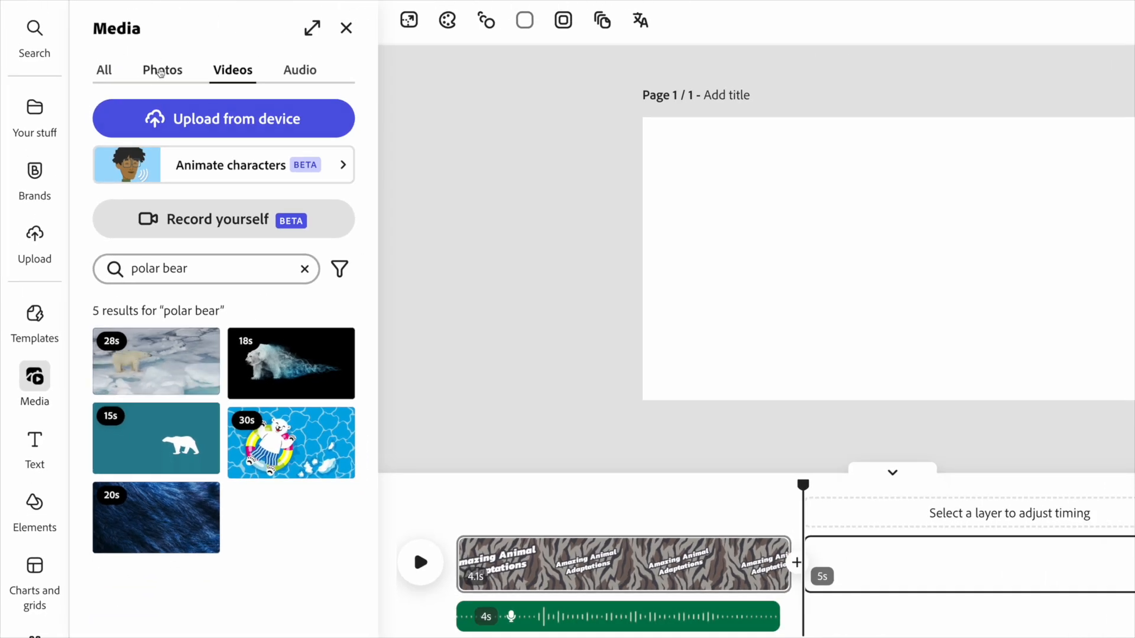
pyautogui.click(160, 72)
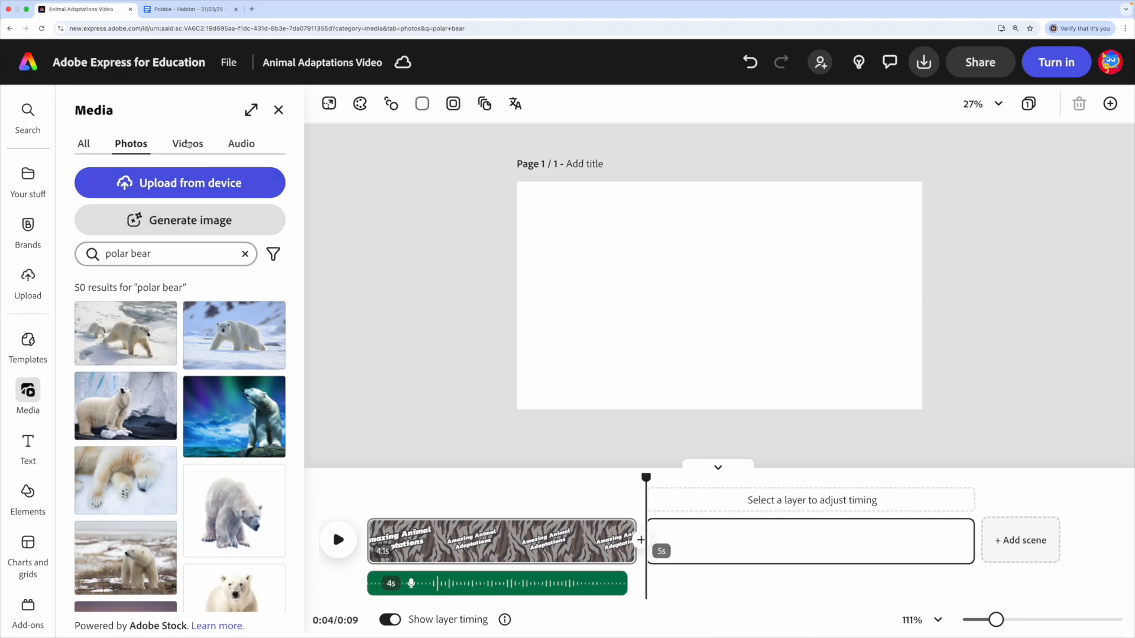
# - Add the 28-second stock video of a polar bear on ice to the blank scene and make it fill the page
pyautogui.click(187, 144)
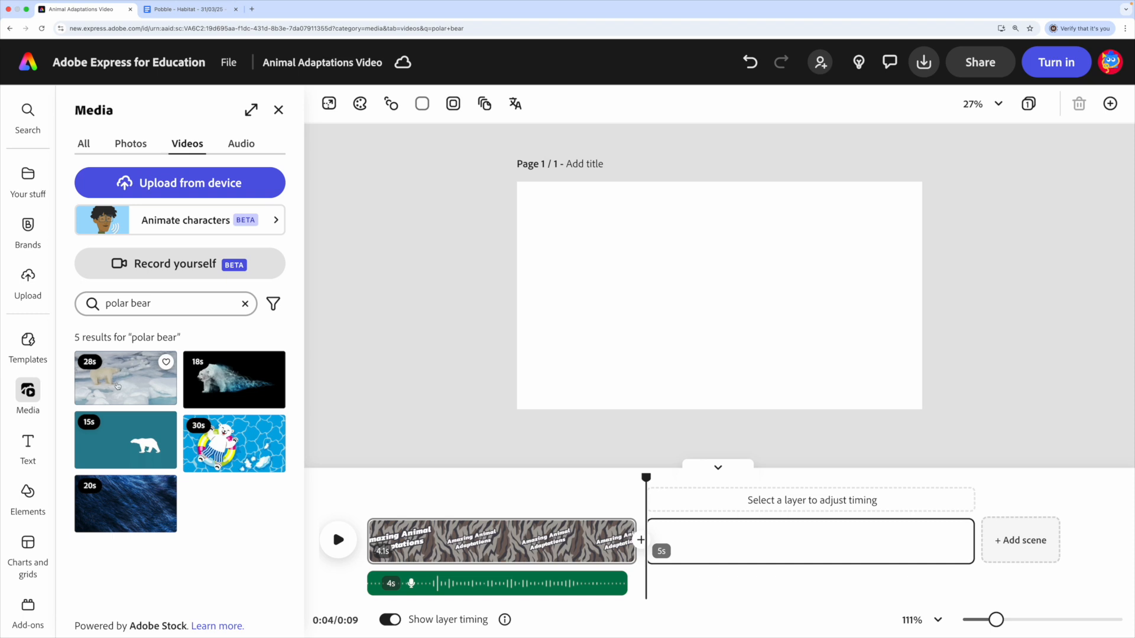
pyautogui.click(119, 386)
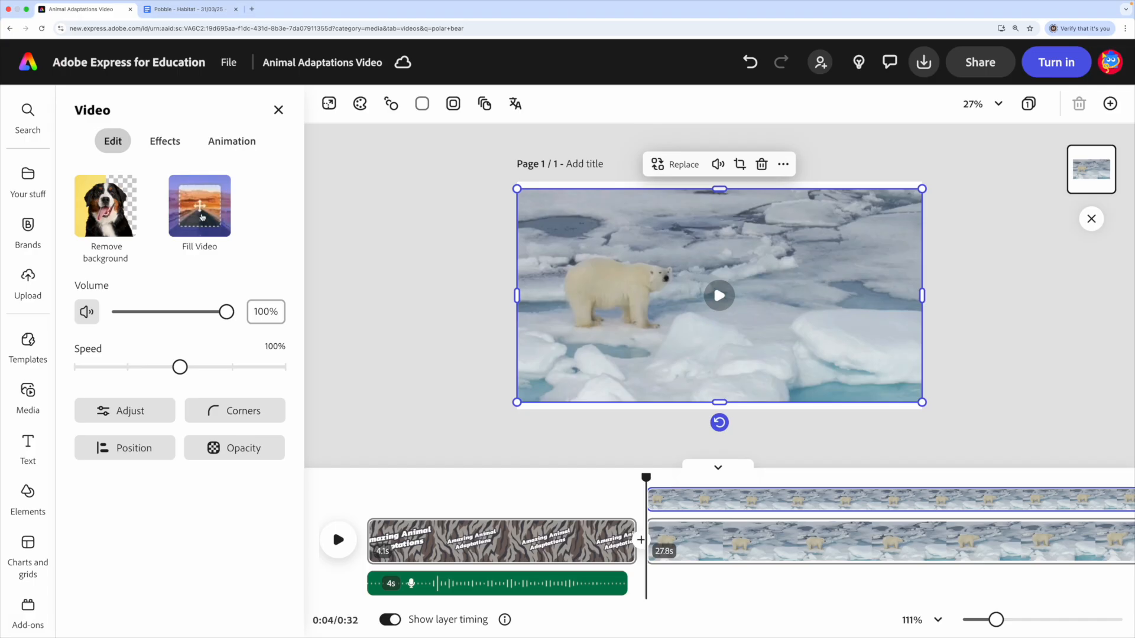
pyautogui.click(202, 217)
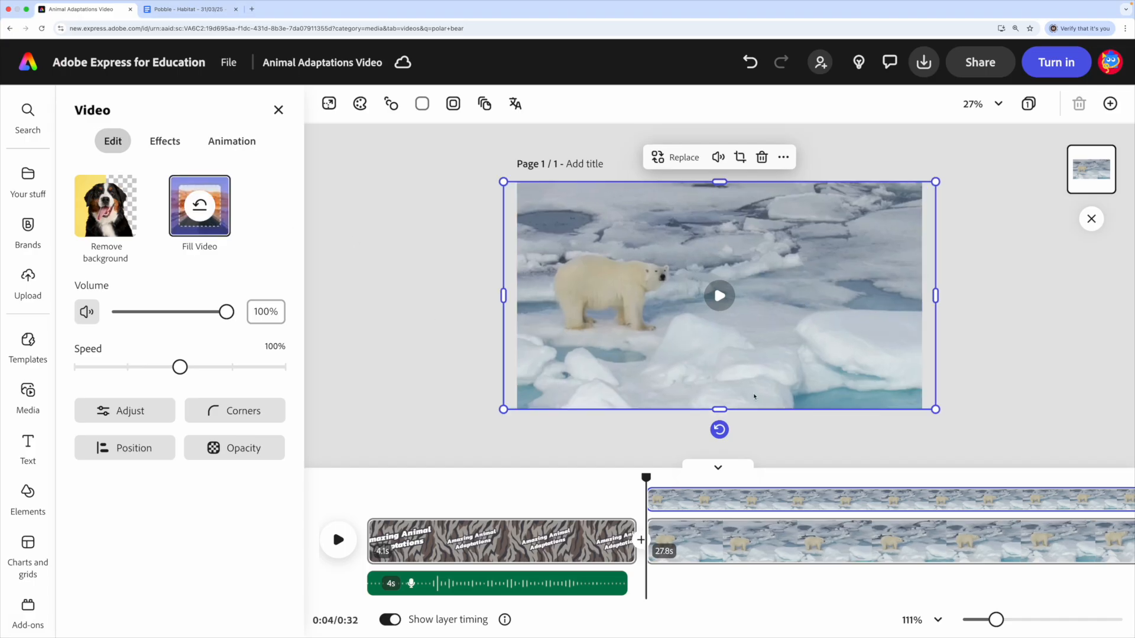
pyautogui.hscroll(5, 742, 550)
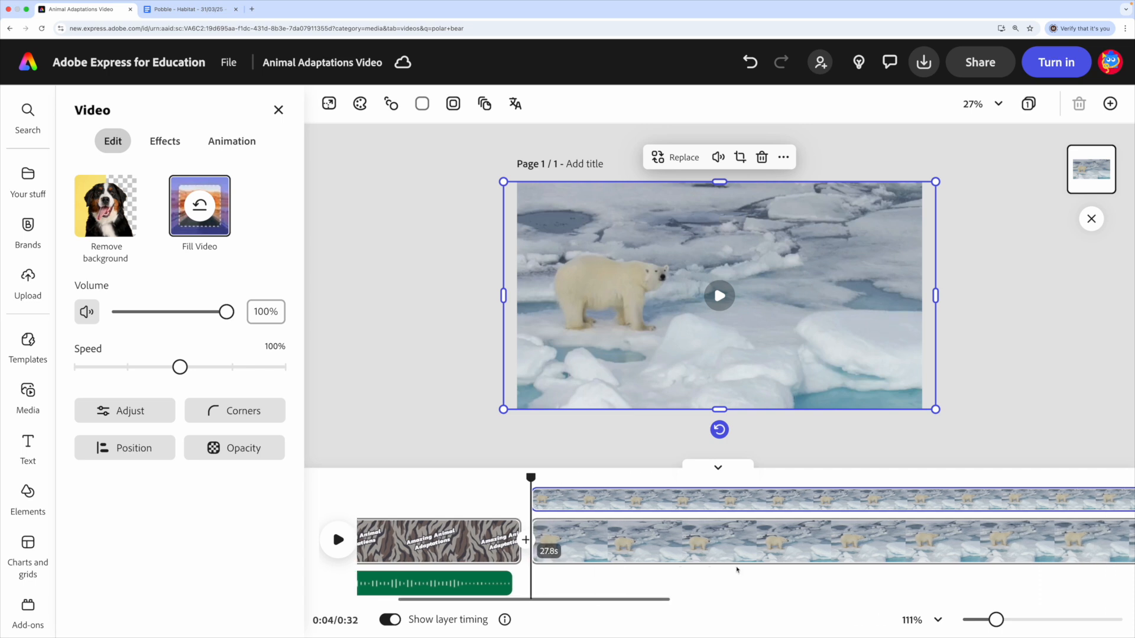
pyautogui.hscroll(-5, 738, 550)
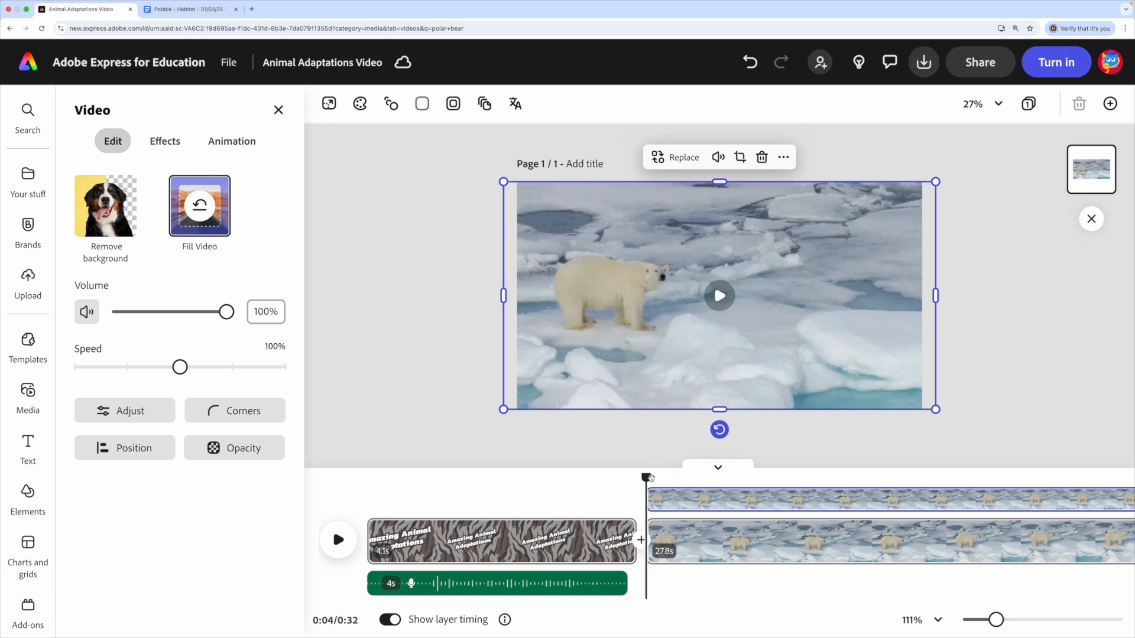
# - Add a text box reading "Polar Bear" over the polar bear video
pyautogui.moveTo(12, 457)
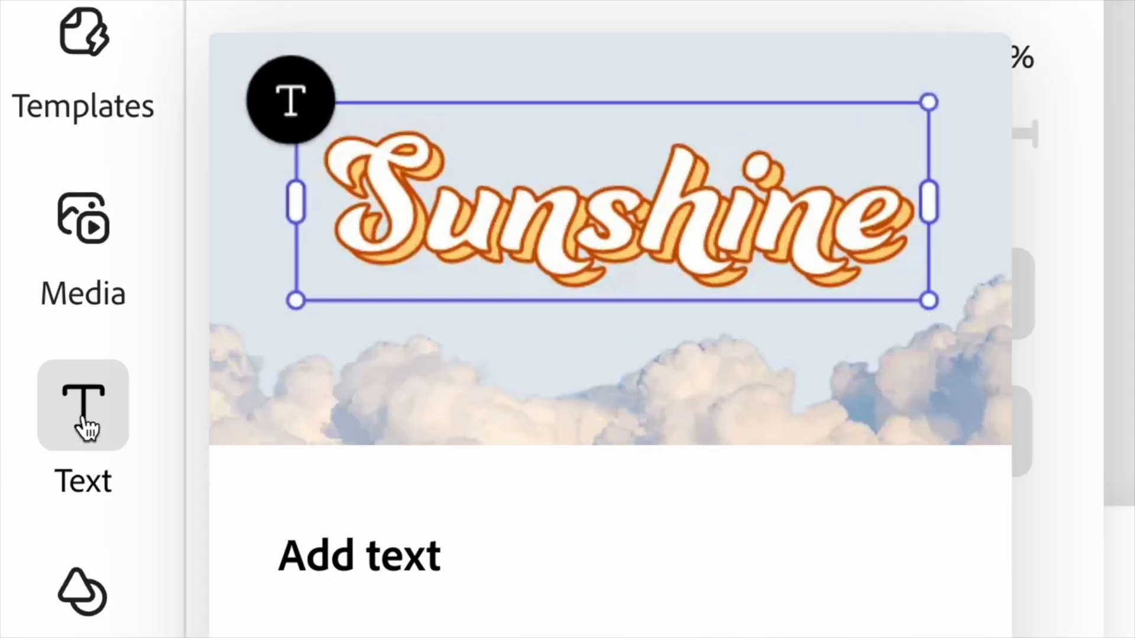
pyautogui.click(83, 426)
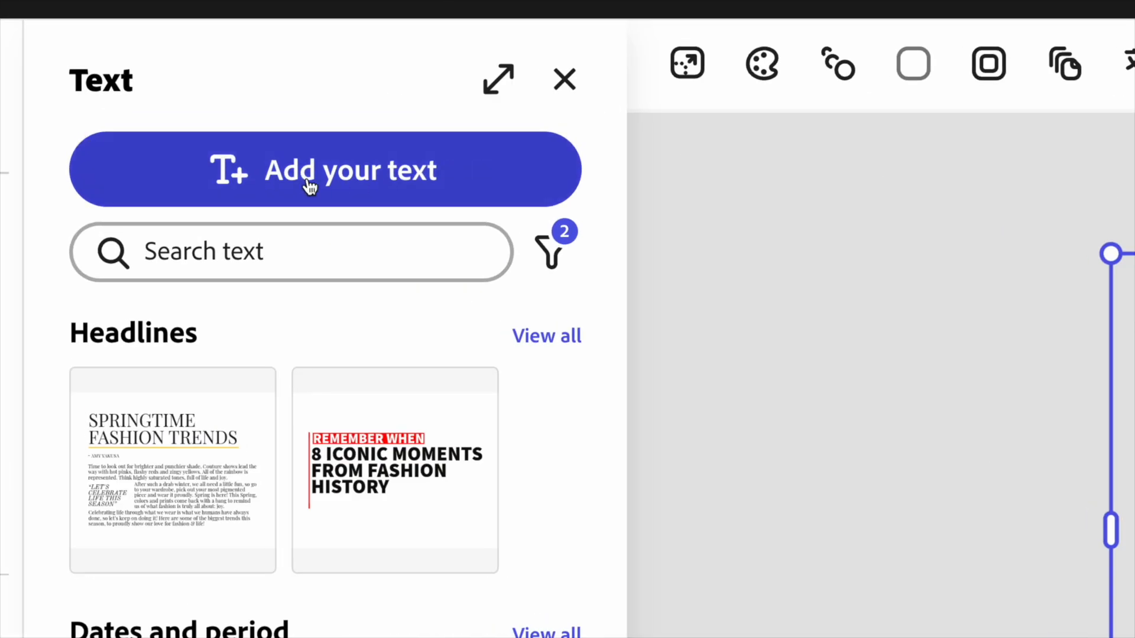
pyautogui.click(350, 180)
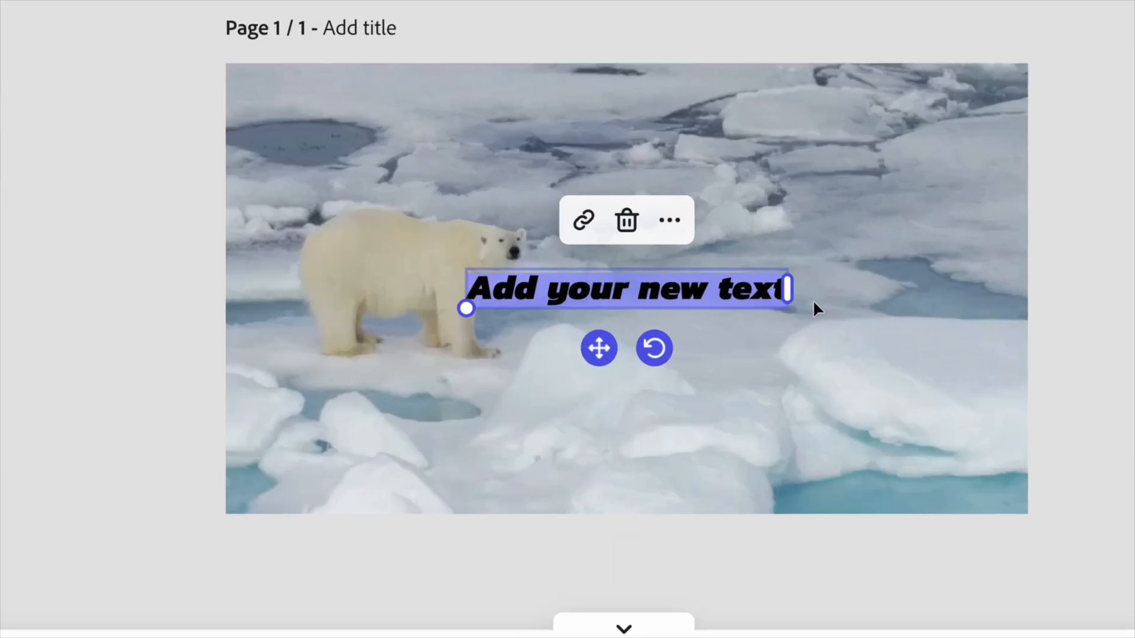
pyautogui.write('P')
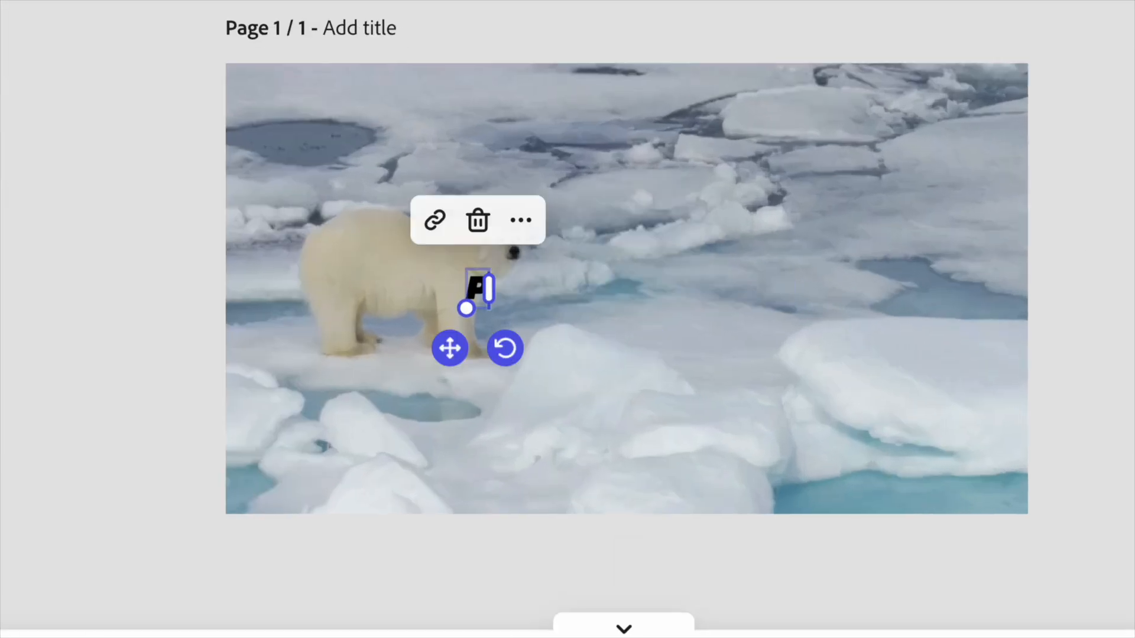
pyautogui.write('ol')
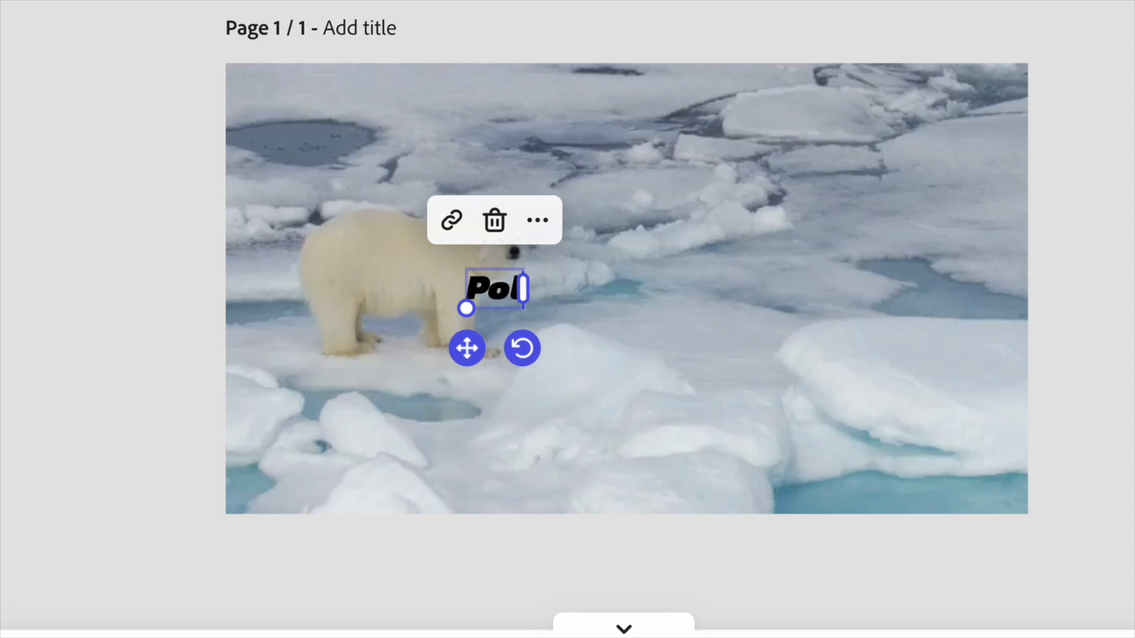
pyautogui.write('ar Bear')
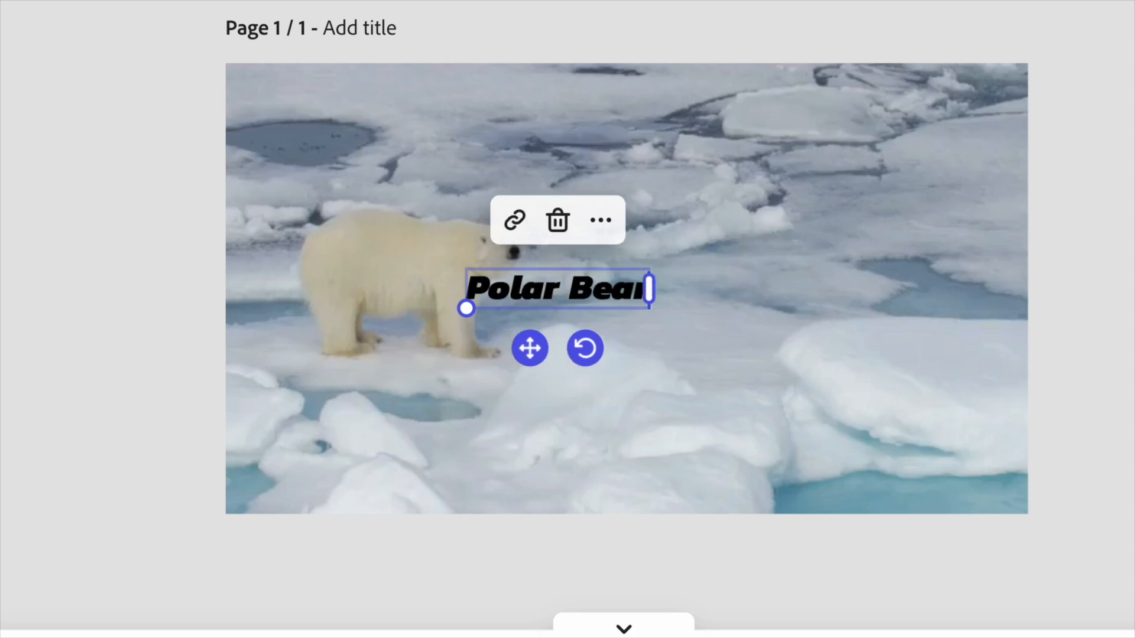
# - Move the "Polar Bear" heading to the scene's upper-left corner and enlarge it to size 108
pyautogui.moveTo(540, 345); pyautogui.dragTo(448, 150)
pyautogui.moveTo(385, 111); pyautogui.dragTo(254, 136)
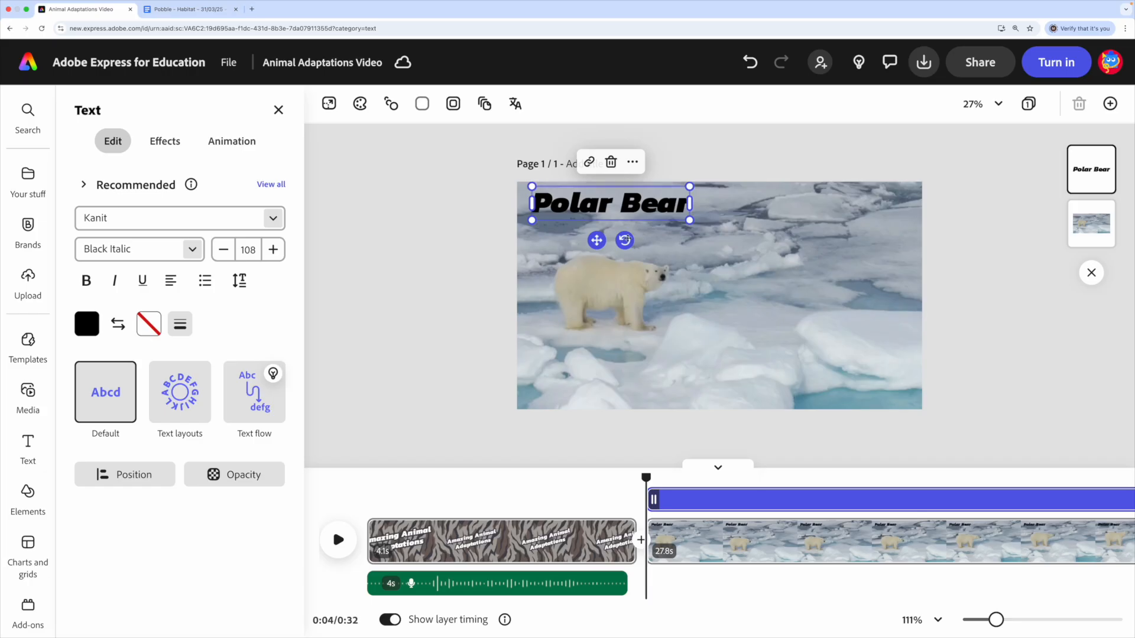
pyautogui.moveTo(594, 239); pyautogui.dragTo(597, 243)
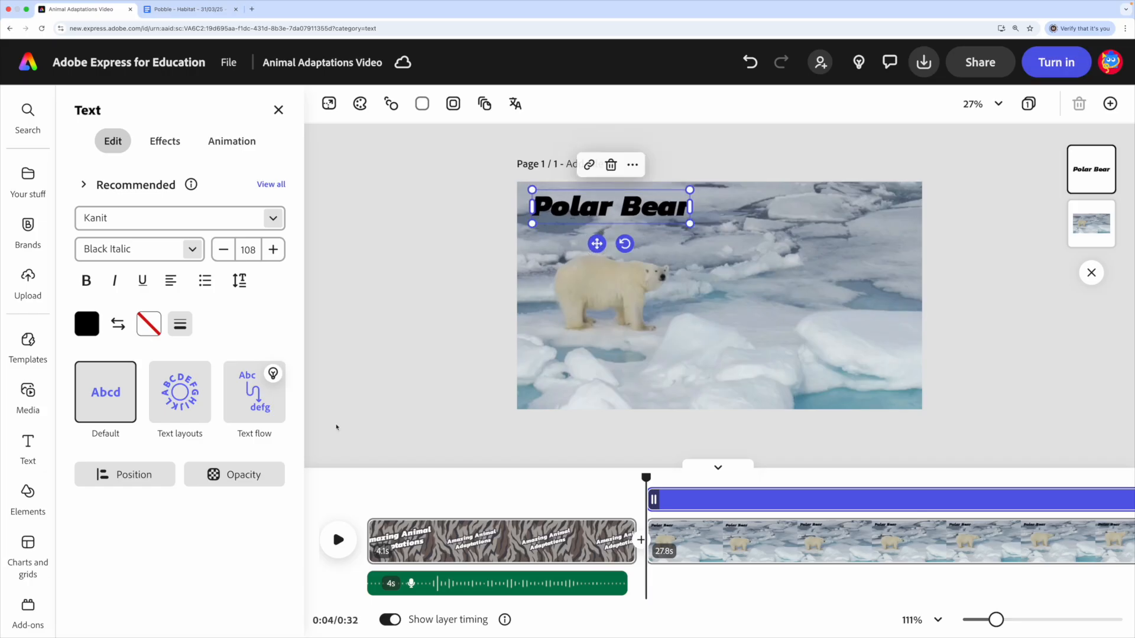
# - Give the "Polar Bear" heading a thick white outline and enlarge it to size 129 in the scene's upper-left corner
pyautogui.click(180, 323)
pyautogui.moveTo(91, 396); pyautogui.dragTo(301, 395)
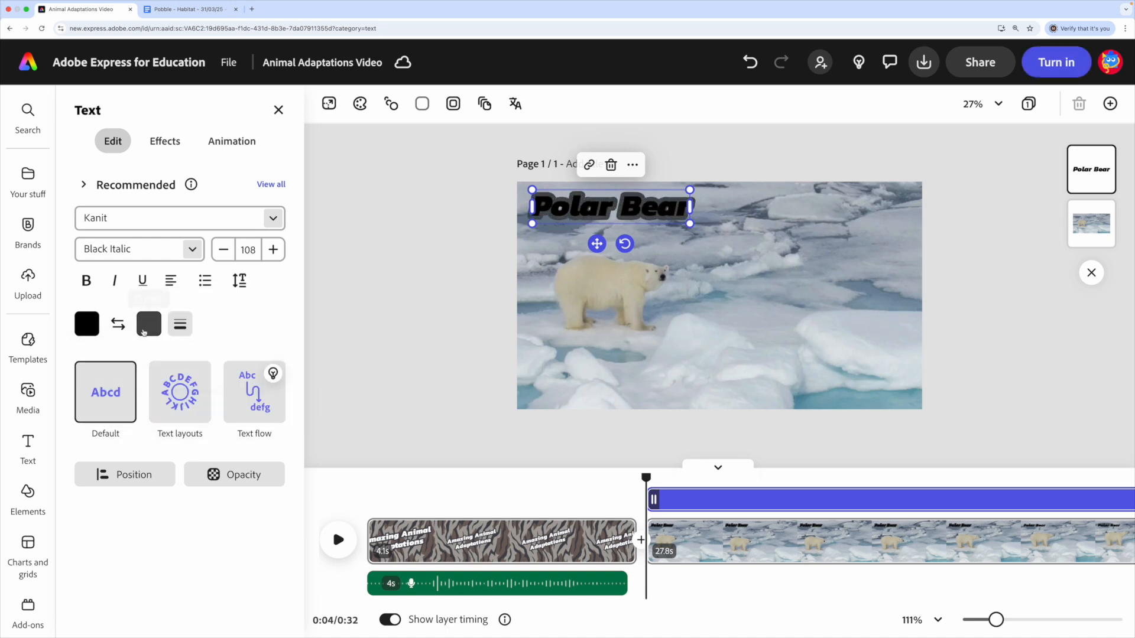
pyautogui.click(145, 329)
pyautogui.click(224, 276)
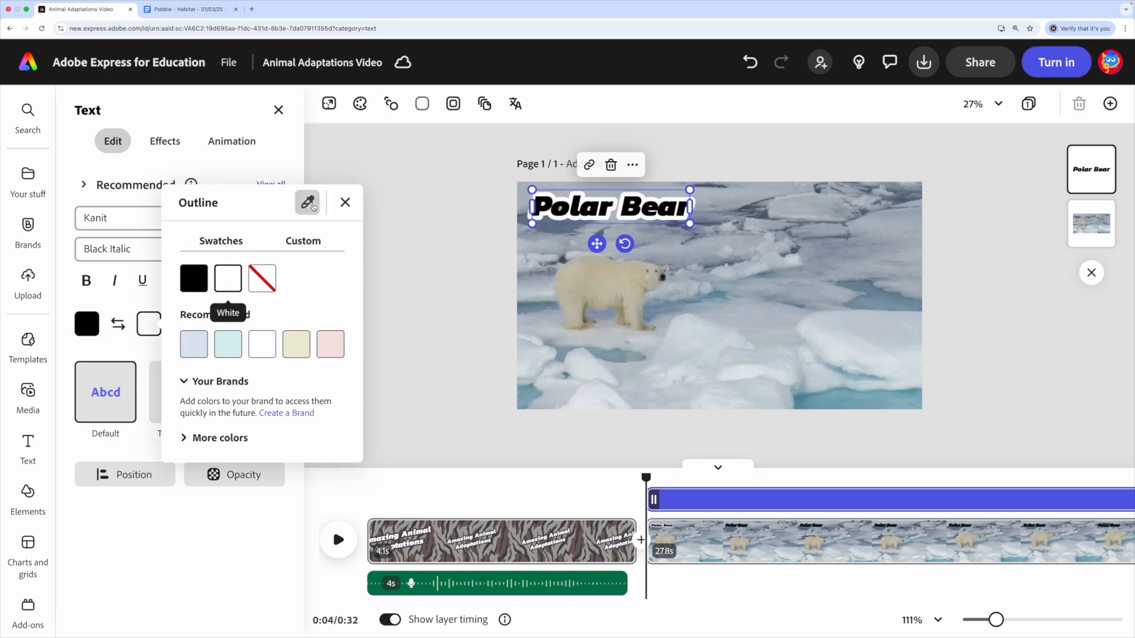
pyautogui.click(345, 202)
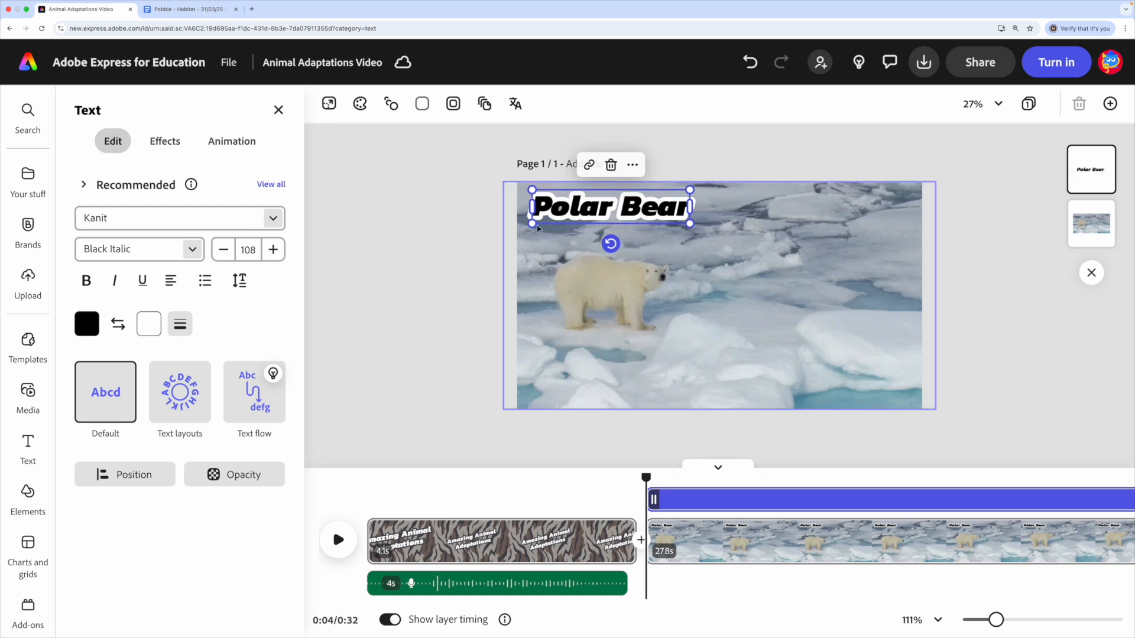
pyautogui.moveTo(690, 223); pyautogui.dragTo(719, 230)
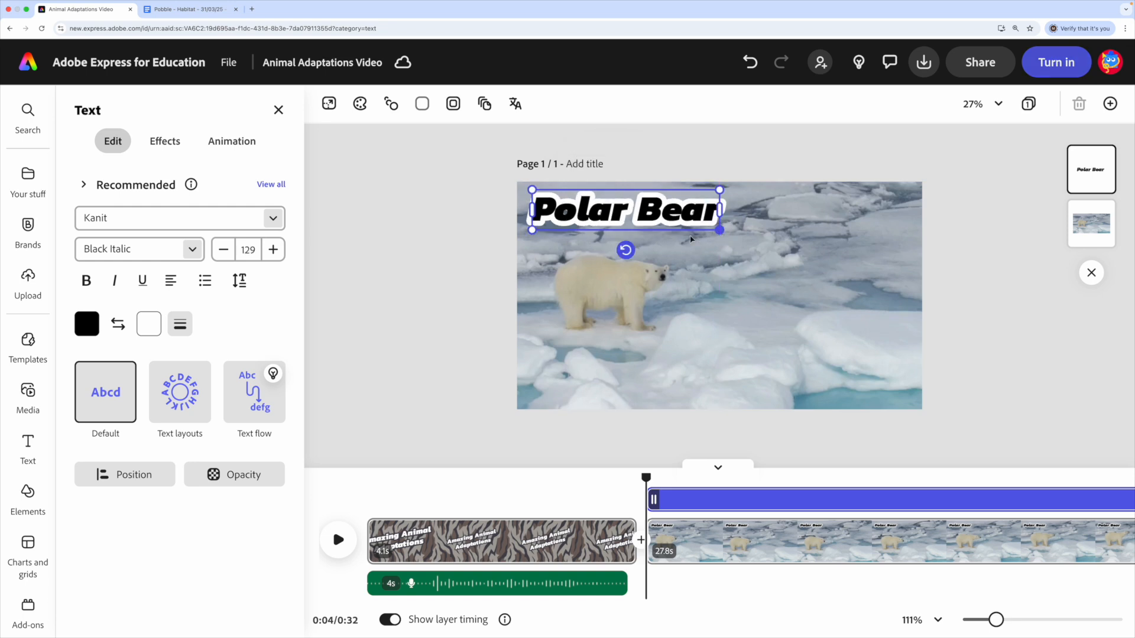
pyautogui.moveTo(631, 217); pyautogui.dragTo(629, 207)
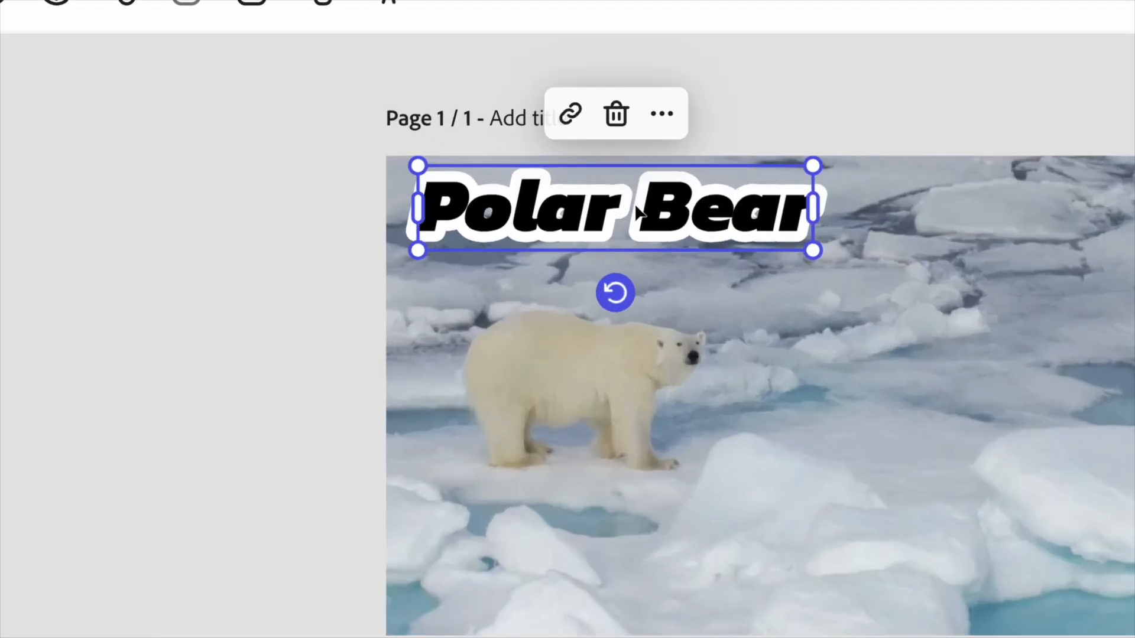
# - Make a copy of the "Polar Bear" heading, shrink it to size 76 and place it in the scene's lower-right area
pyautogui.click(664, 111)
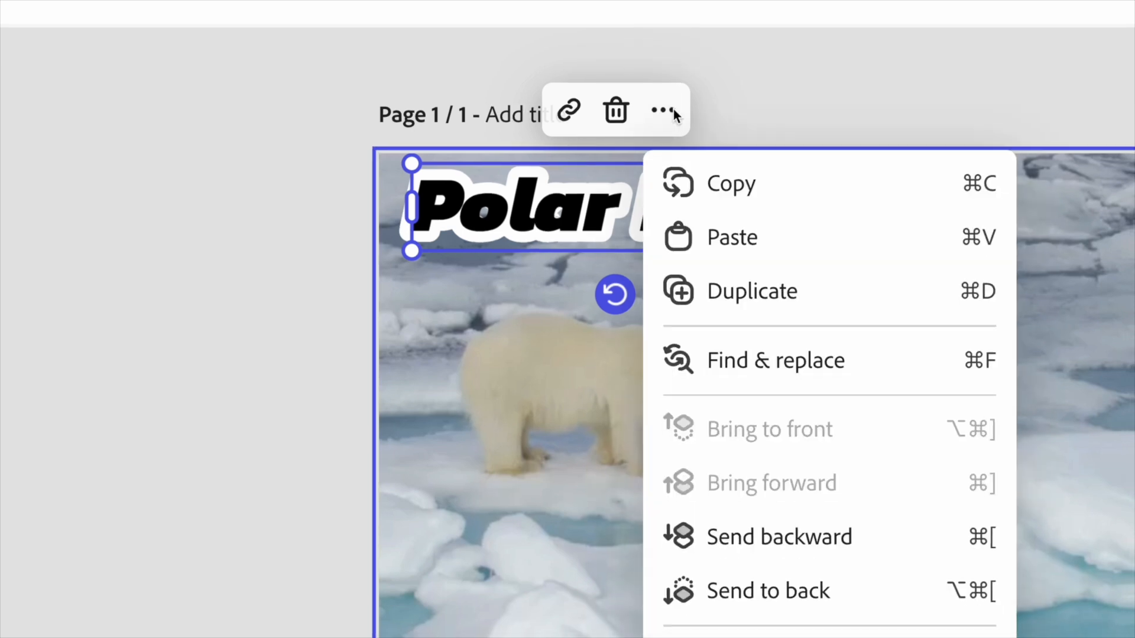
pyautogui.click(722, 236)
pyautogui.moveTo(549, 220); pyautogui.dragTo(873, 368)
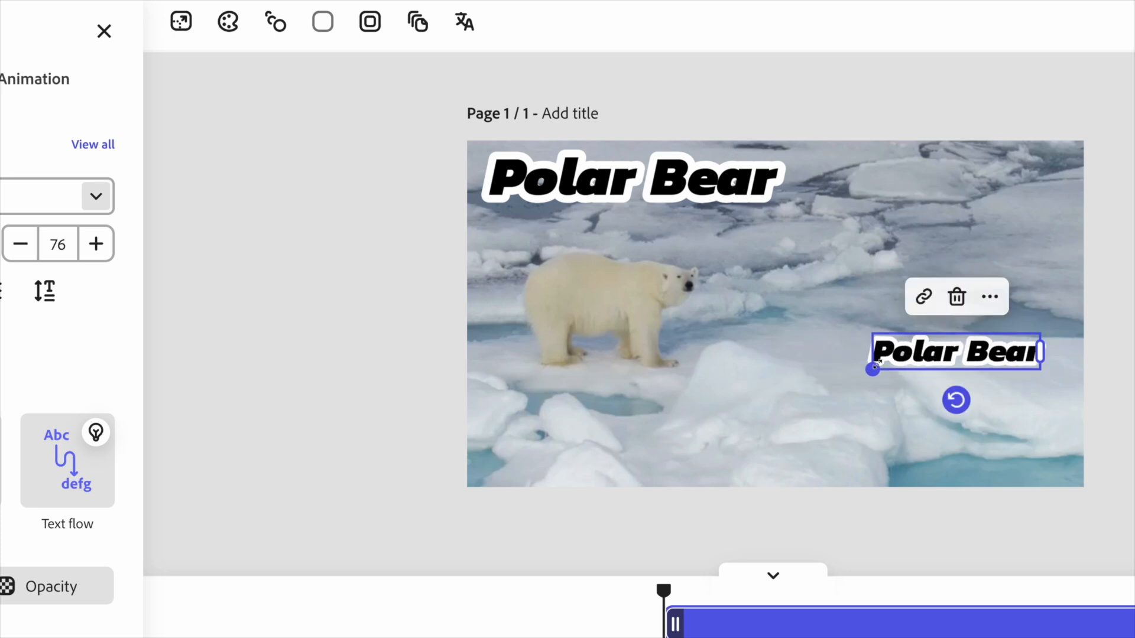
pyautogui.moveTo(983, 353); pyautogui.dragTo(907, 334)
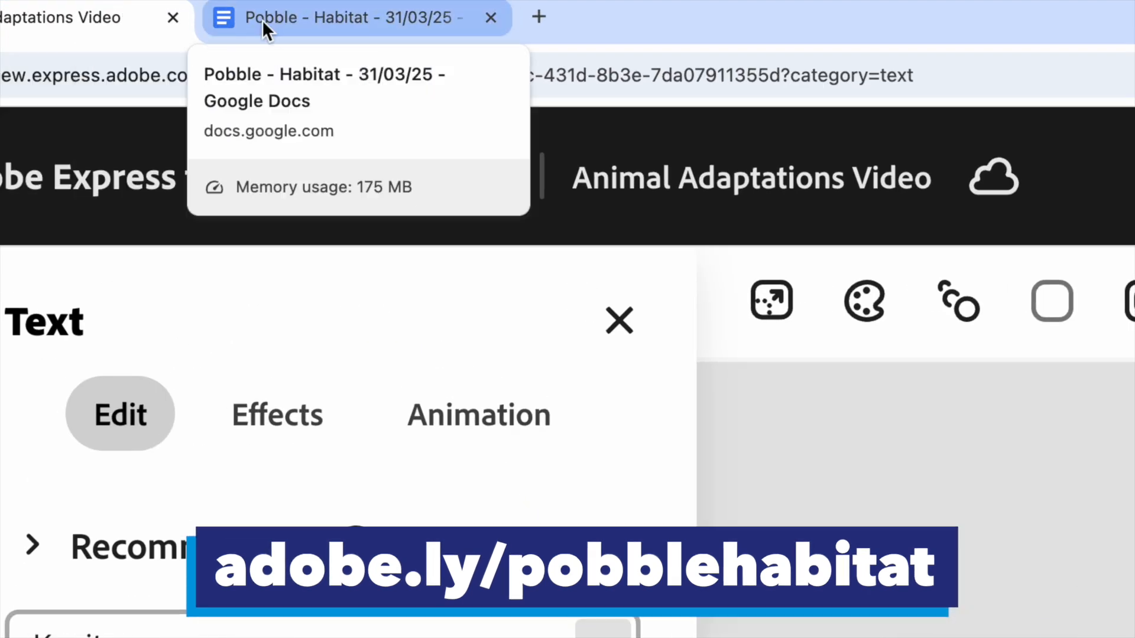
# - Copy the polar bear list "Thick fur, Large paws, Sharp teeth & claws" from the Google Docs notes and replace the smaller heading's text with it in Adobe Express
pyautogui.click(322, 22)
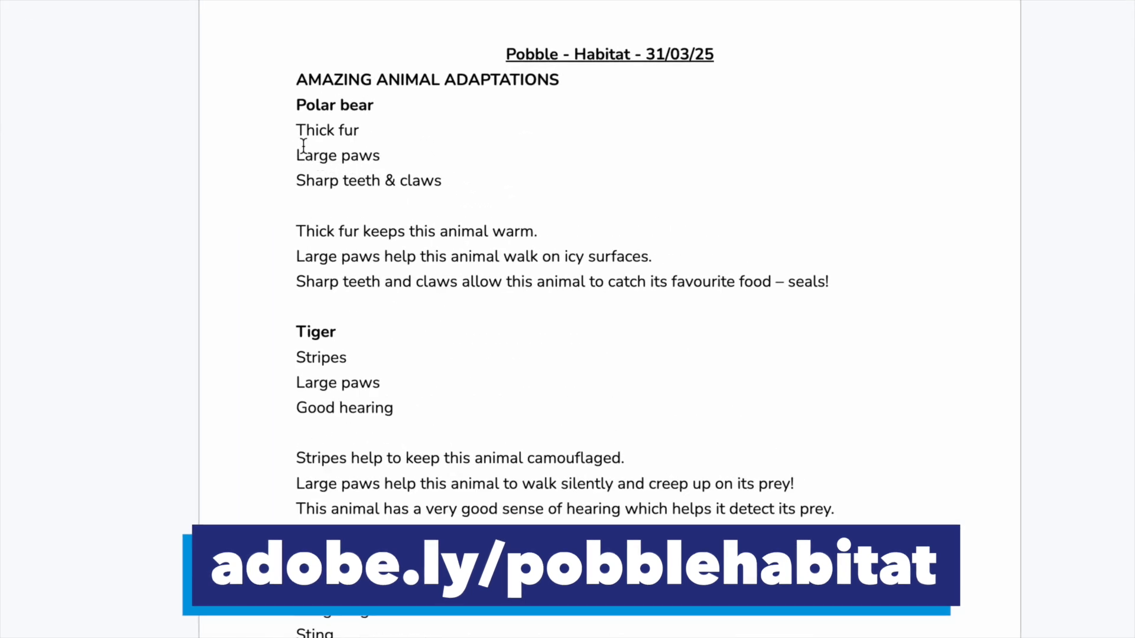
pyautogui.moveTo(293, 126); pyautogui.dragTo(446, 182)
pyautogui.hotkey('ctrl', 'c')
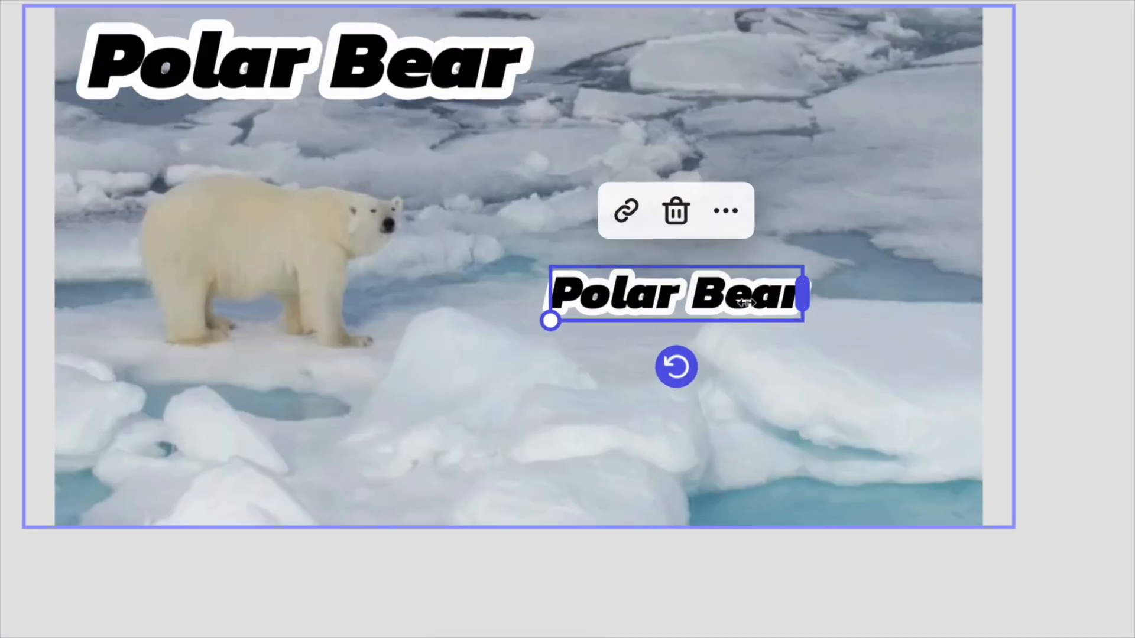
pyautogui.click(825, 309)
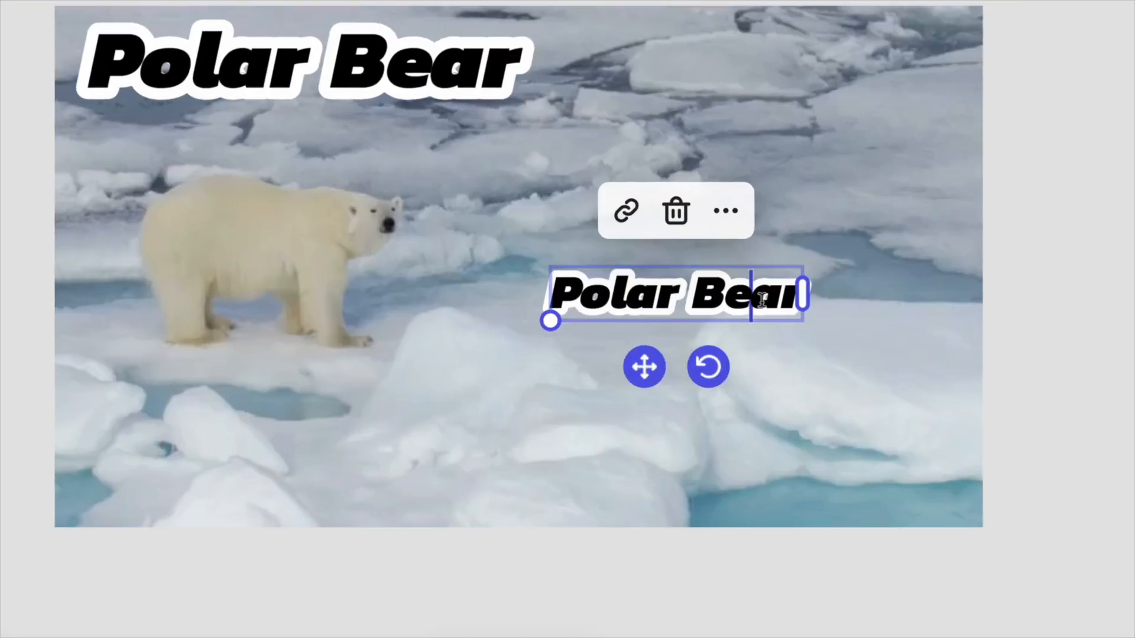
pyautogui.moveTo(557, 289); pyautogui.dragTo(799, 298)
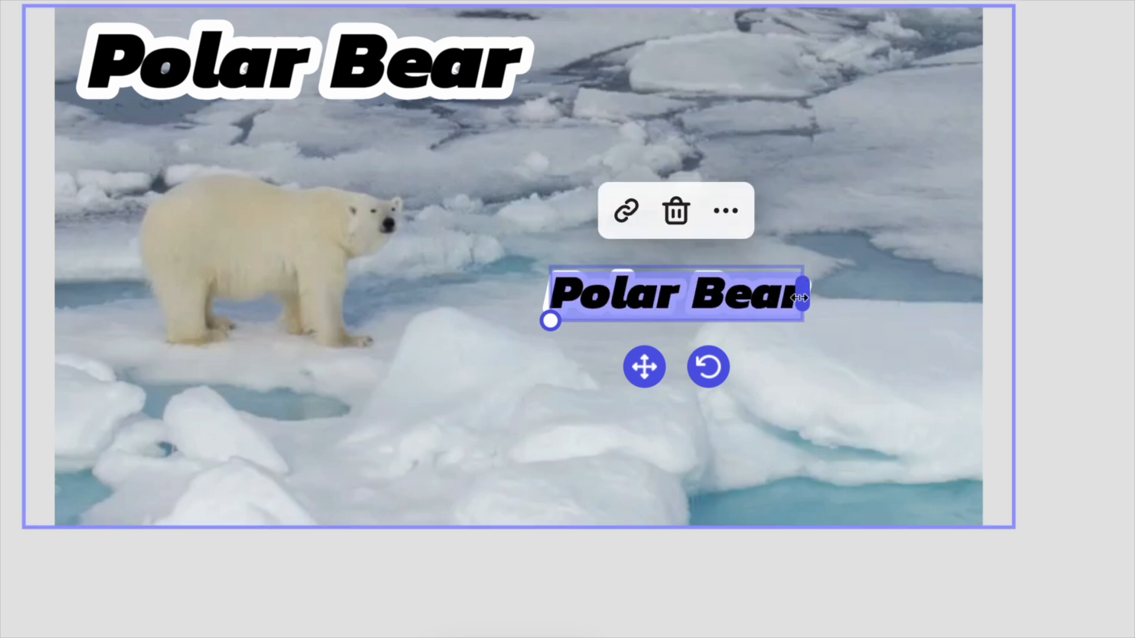
pyautogui.hotkey('ctrl', 'v')
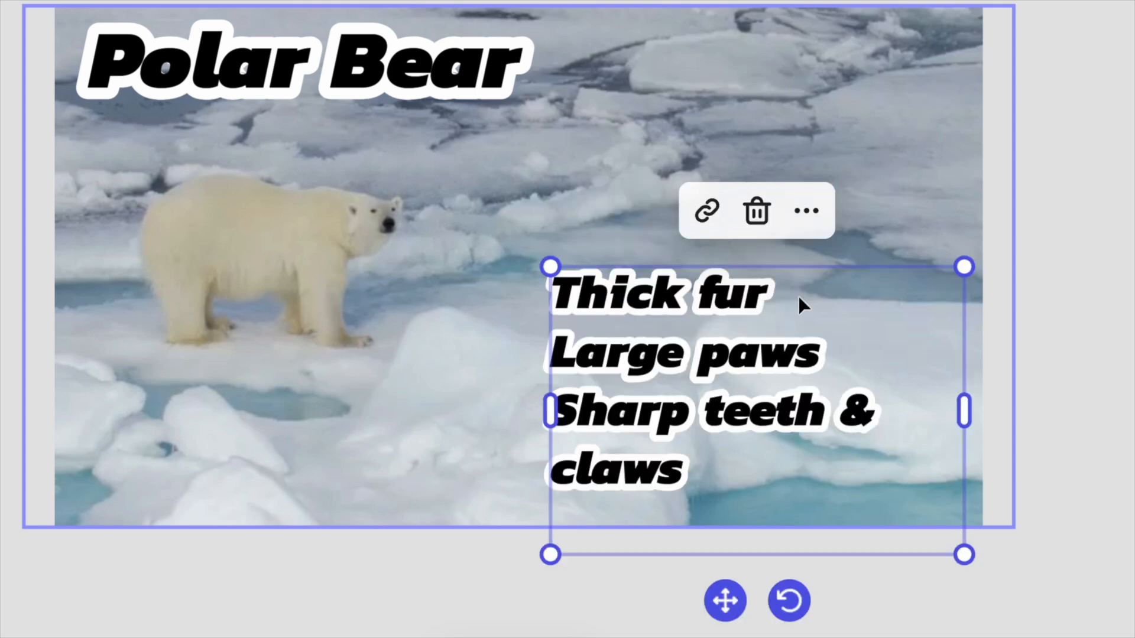
# - Shrink the adaptations list to size 54, remove its trailing blank line and position it in the scene's lower-right corner
pyautogui.moveTo(556, 403); pyautogui.dragTo(433, 382)
pyautogui.moveTo(432, 266); pyautogui.dragTo(582, 332)
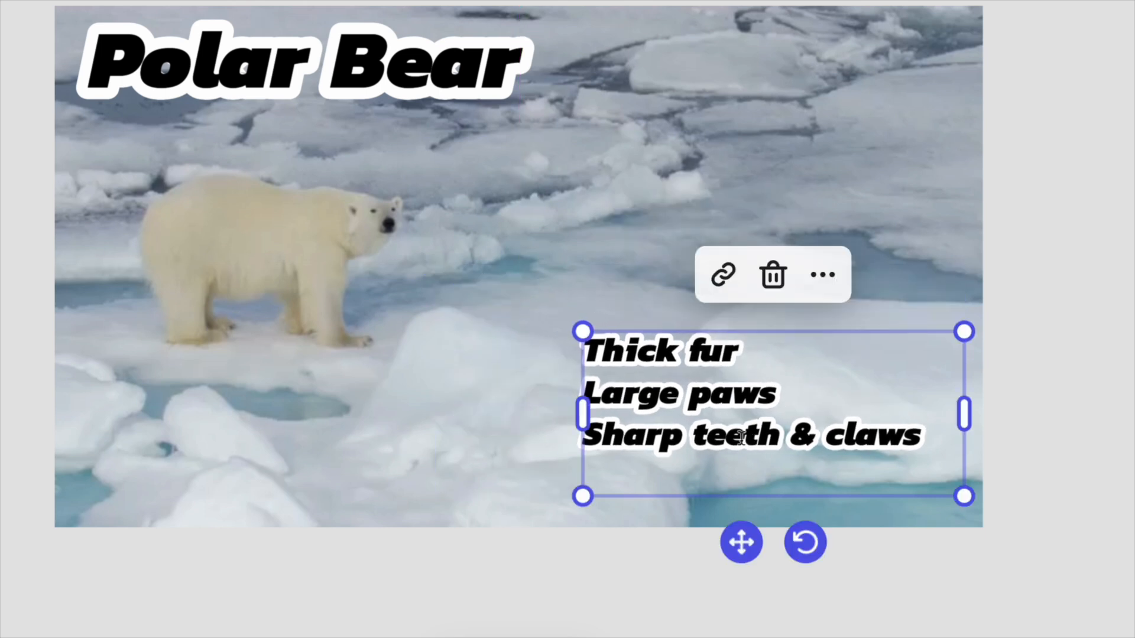
pyautogui.moveTo(740, 542)
pyautogui.mouseDown()
pyautogui.moveTo(757, 587)
pyautogui.moveTo(779, 602)
pyautogui.moveTo(753, 553)
pyautogui.mouseUp()
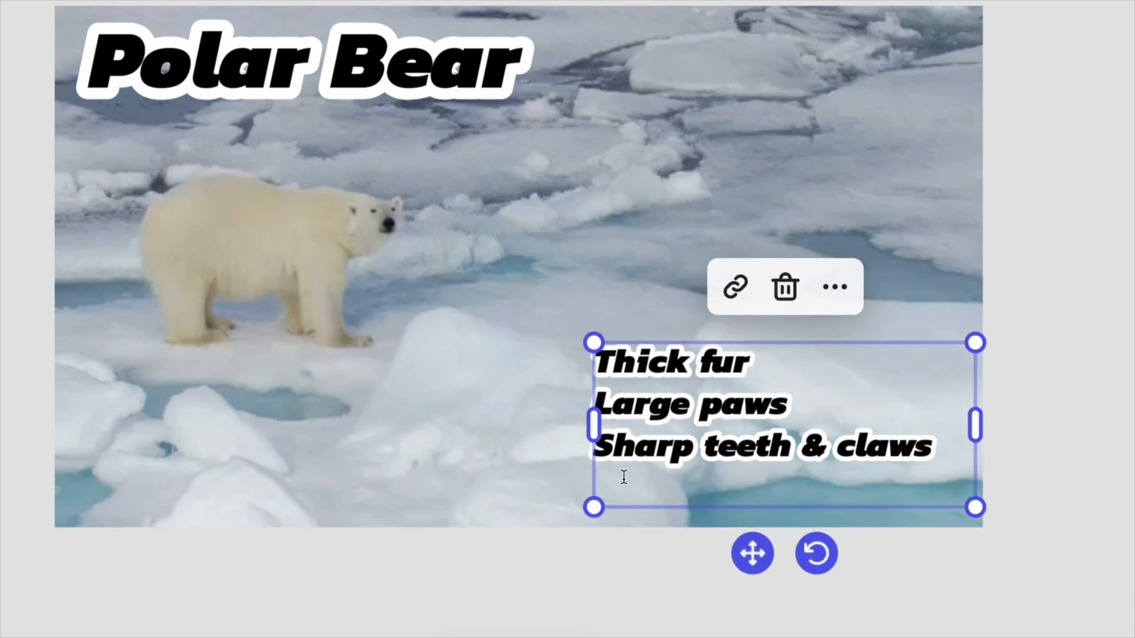
pyautogui.press('BackSpace')
pyautogui.moveTo(757, 512); pyautogui.dragTo(760, 555)
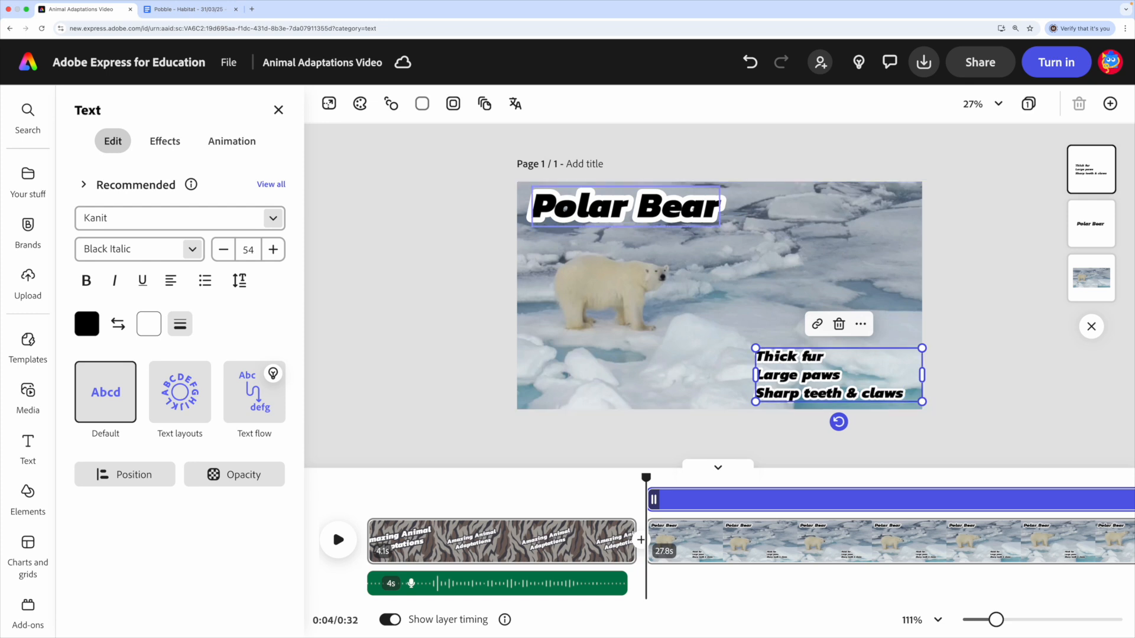
# - Apply the Typewriter entrance animation to the "Polar Bear" heading
pyautogui.click(626, 207)
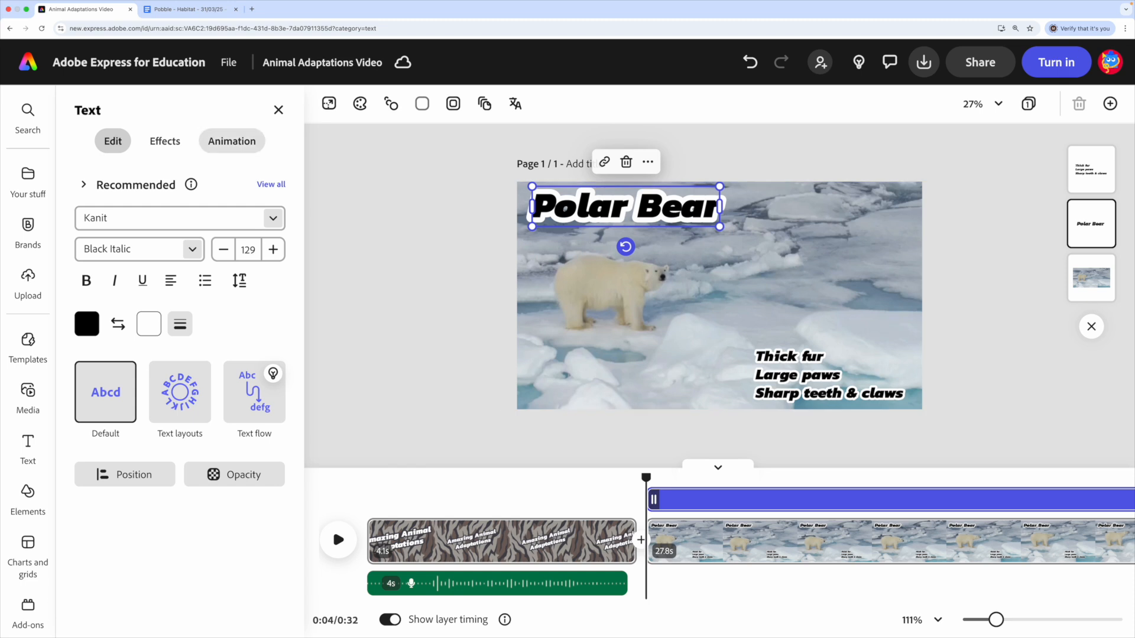
pyautogui.click(232, 140)
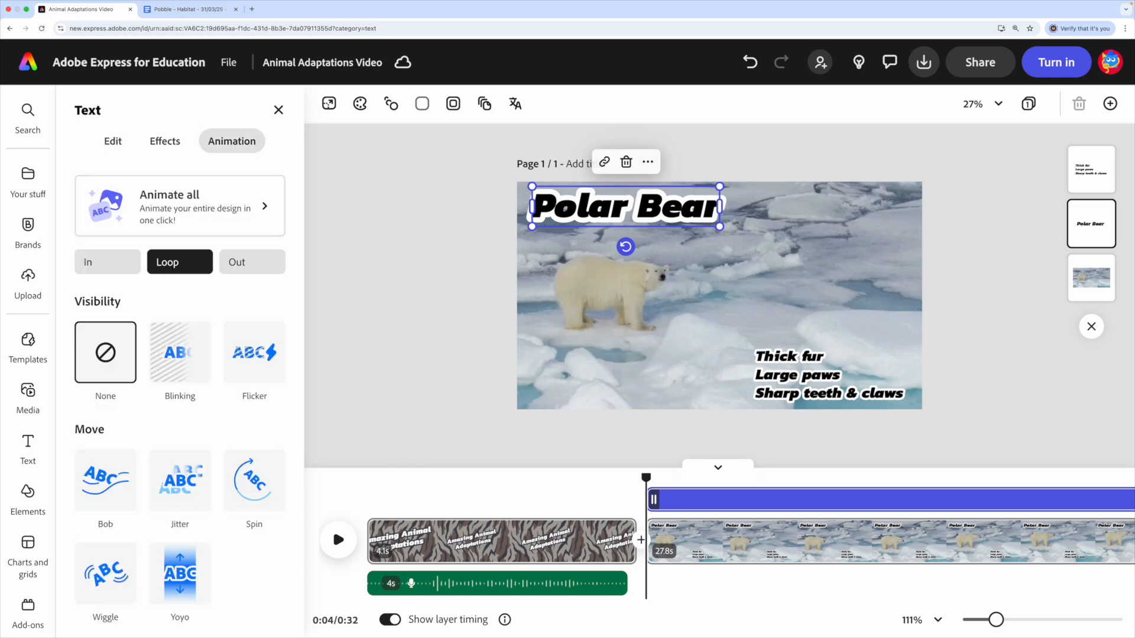
pyautogui.click(107, 261)
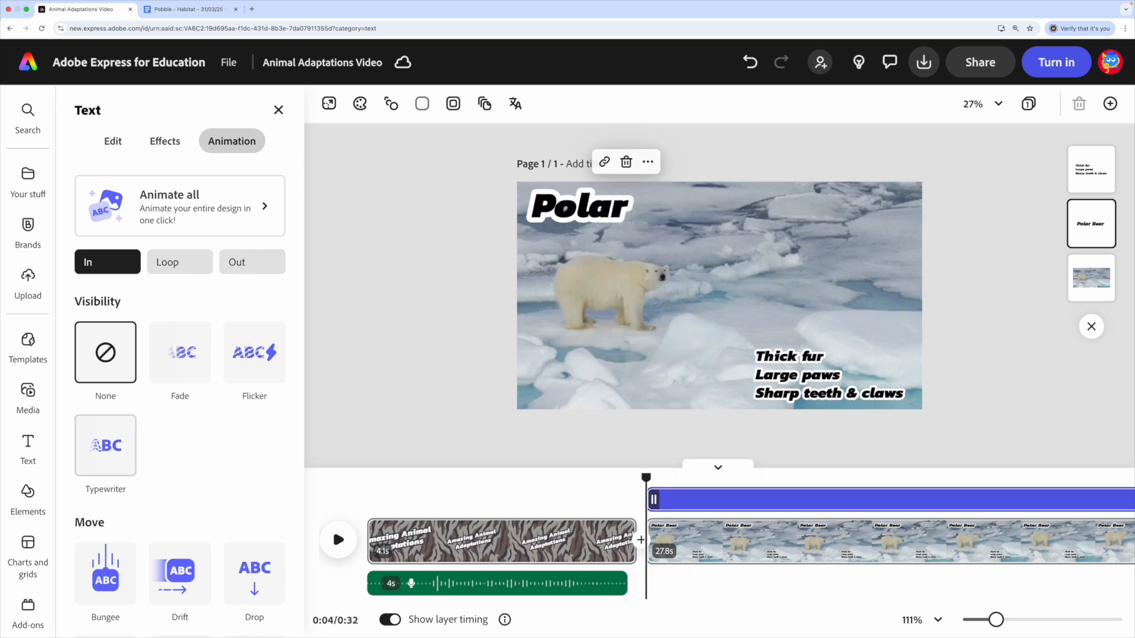
pyautogui.click(105, 445)
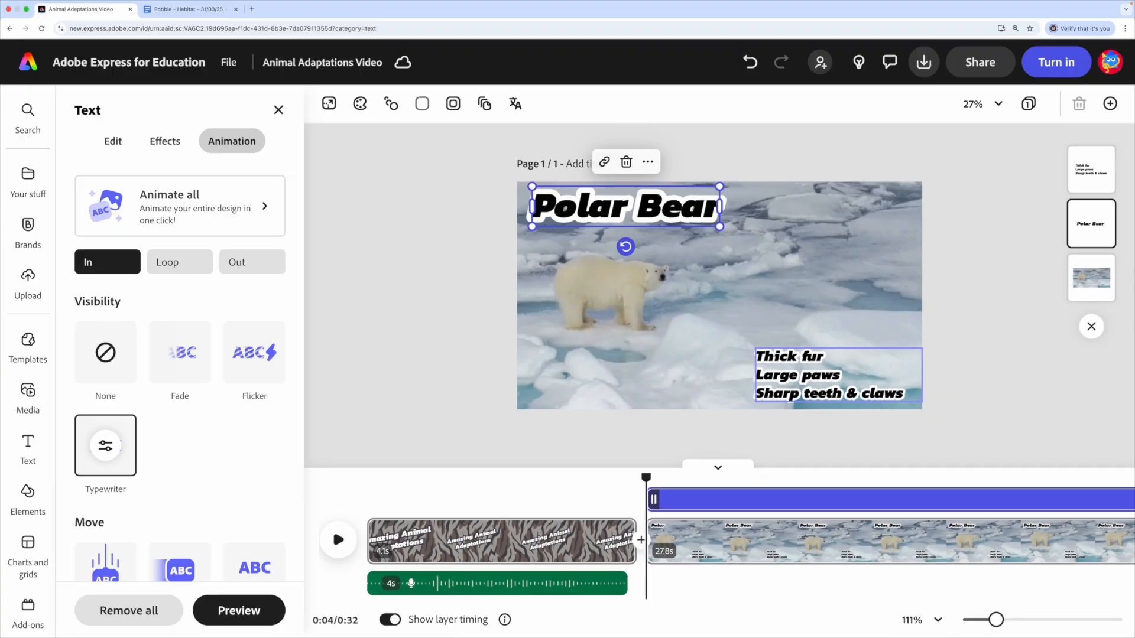
# - Enlarge the adaptations list slightly in the polar bear scene's lower-right corner and apply the Rise entrance animation to it
pyautogui.click(839, 383)
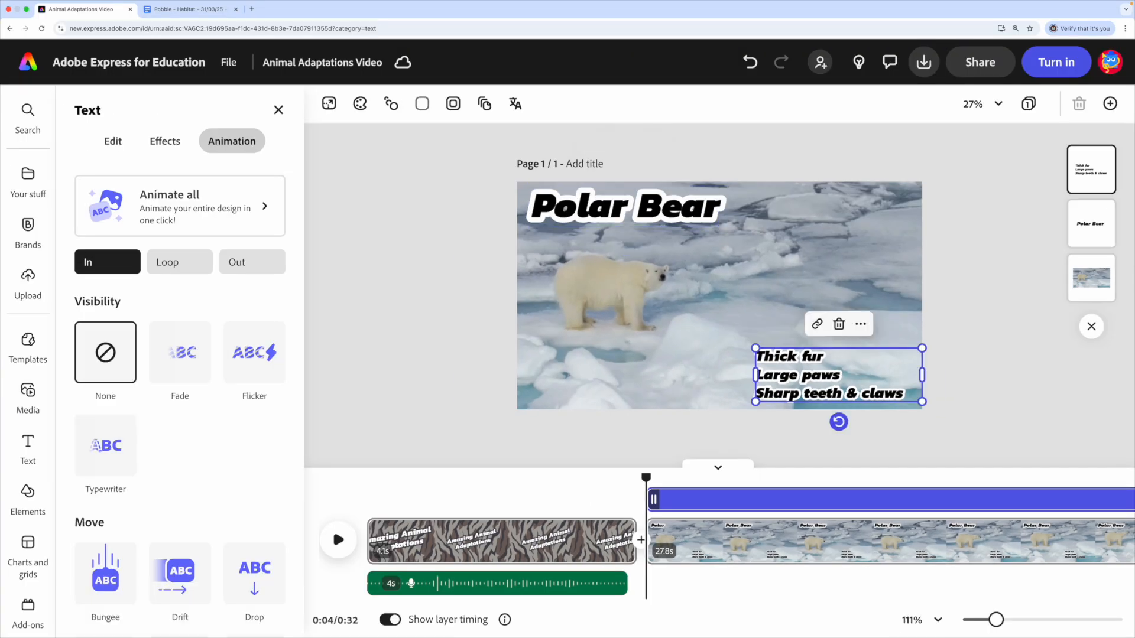
pyautogui.moveTo(755, 348); pyautogui.dragTo(720, 336)
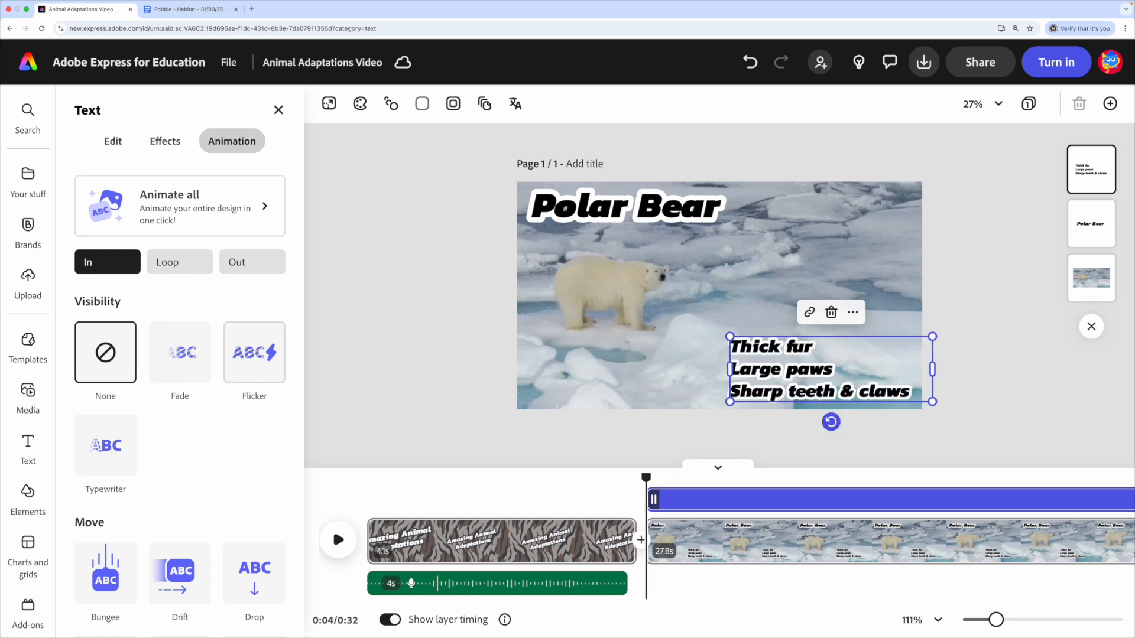
pyautogui.scroll(-5, 180, 367)
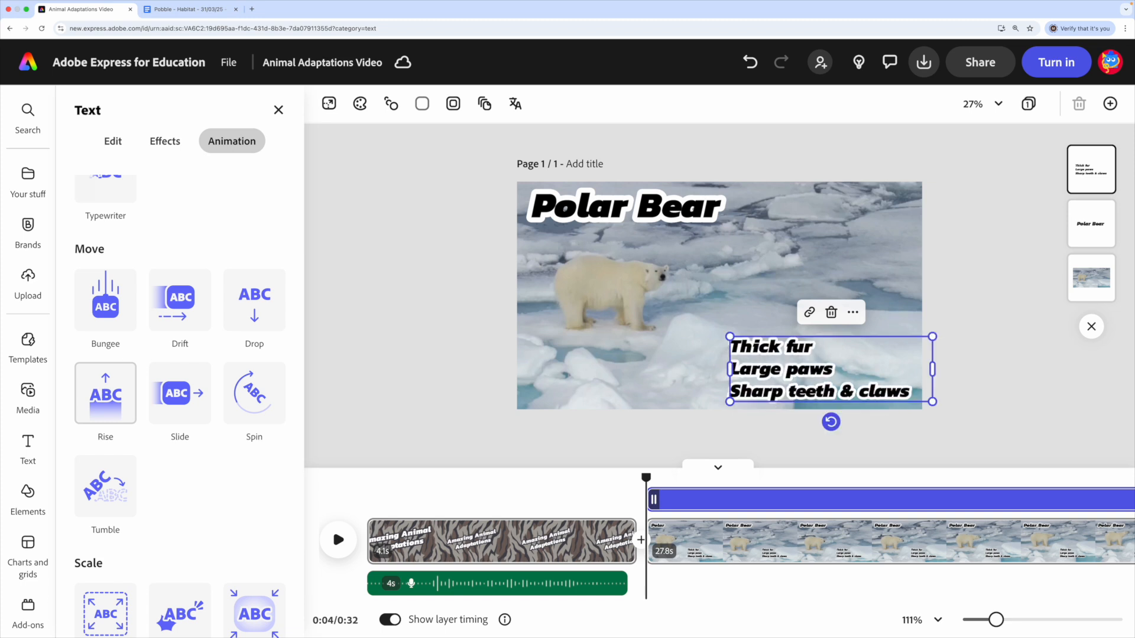
pyautogui.click(106, 394)
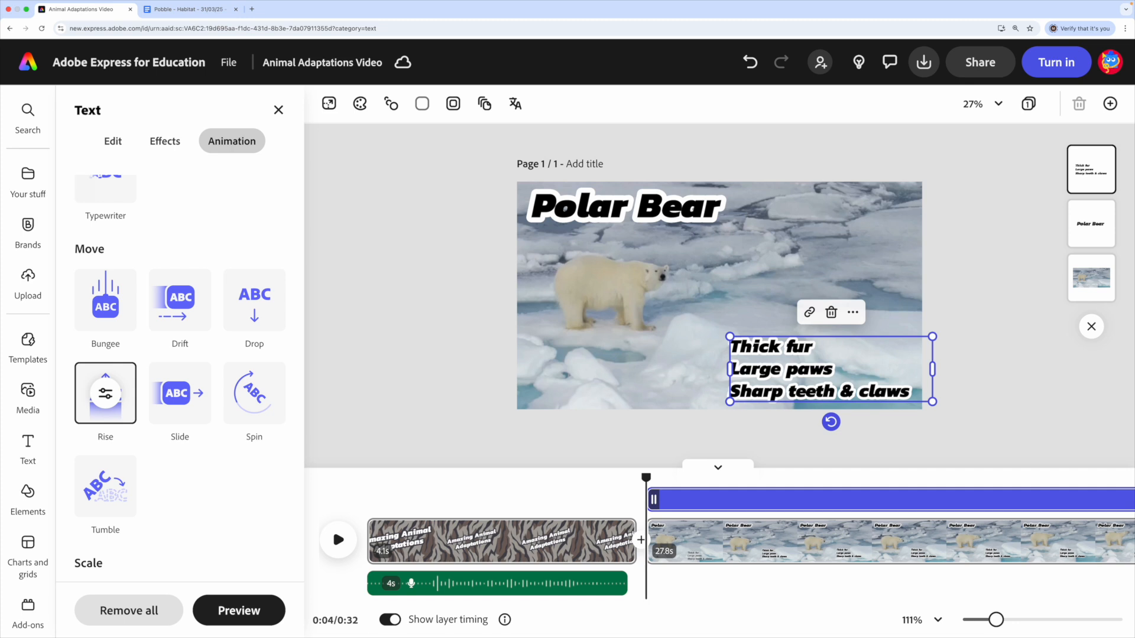
# - Record a voiceover of about 14 seconds for the polar bear scene, starting just after the scene begins
pyautogui.moveTo(646, 477); pyautogui.dragTo(662, 477)
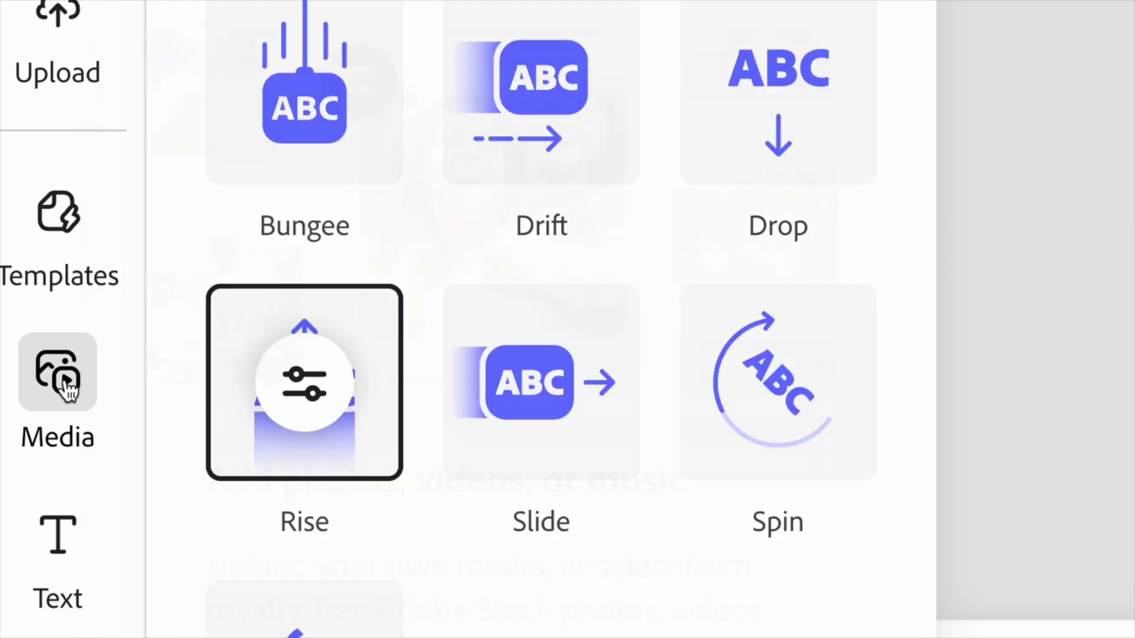
pyautogui.click(65, 386)
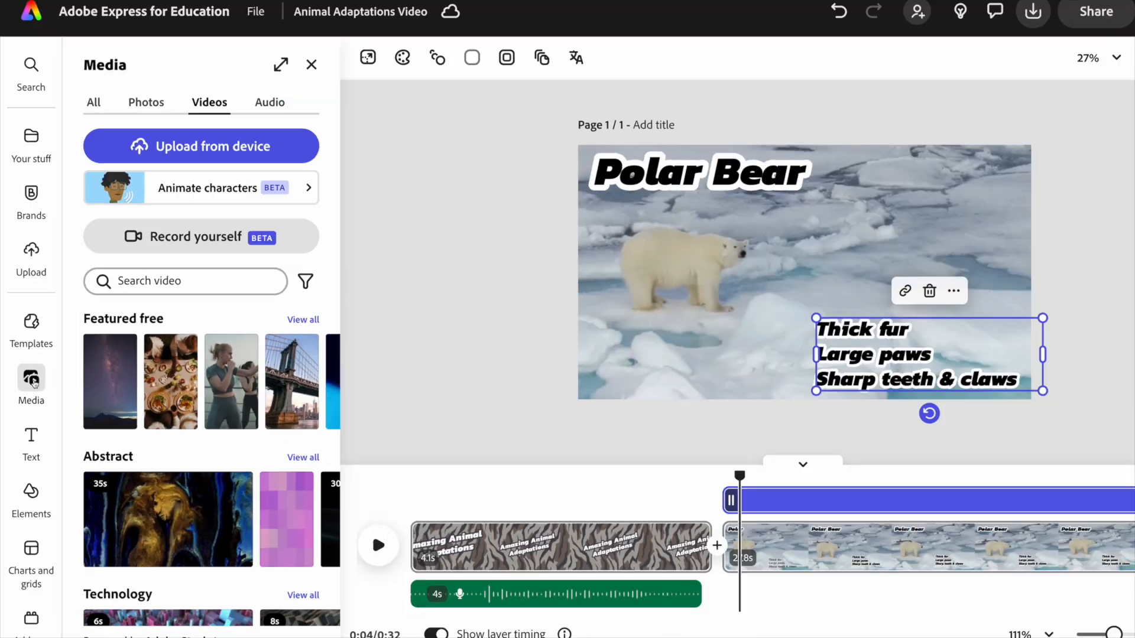
pyautogui.click(241, 144)
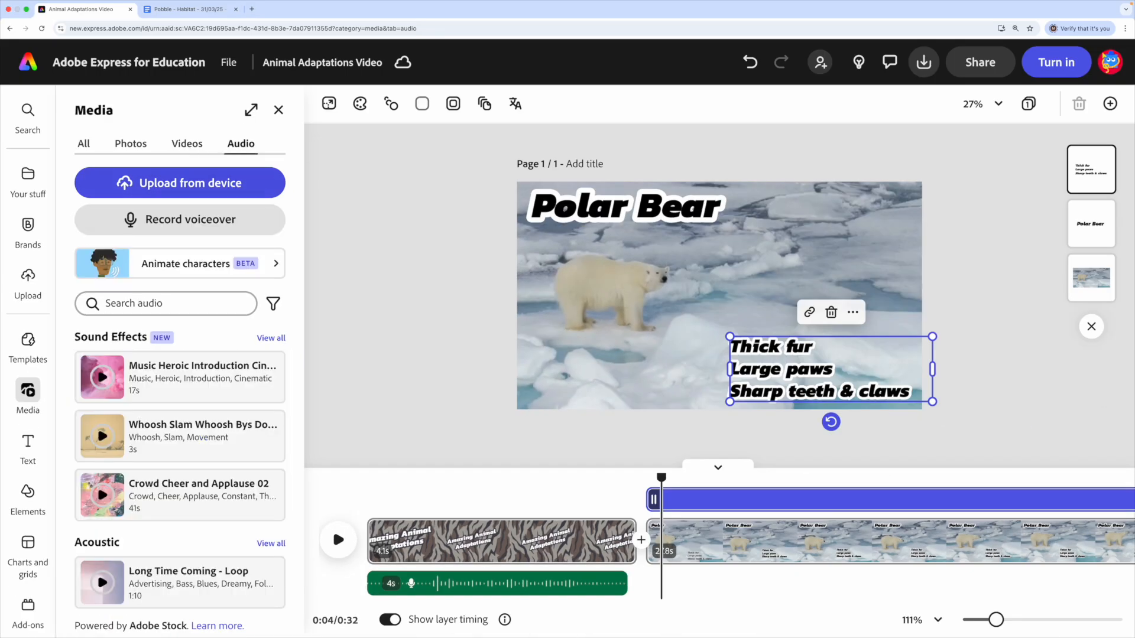
pyautogui.click(190, 220)
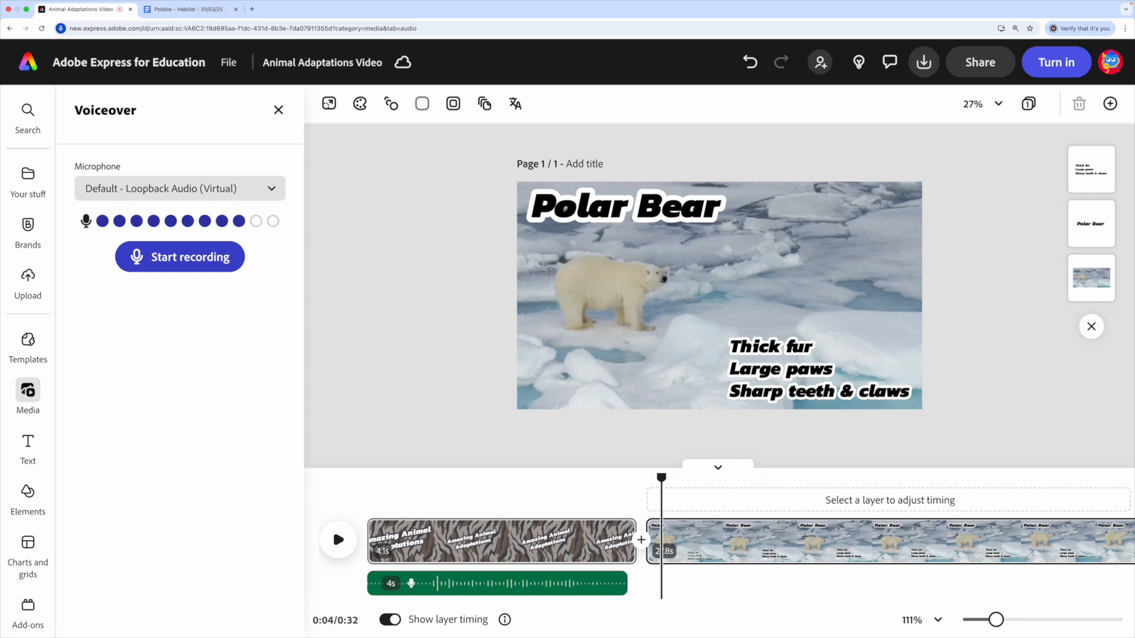
pyautogui.click(180, 257)
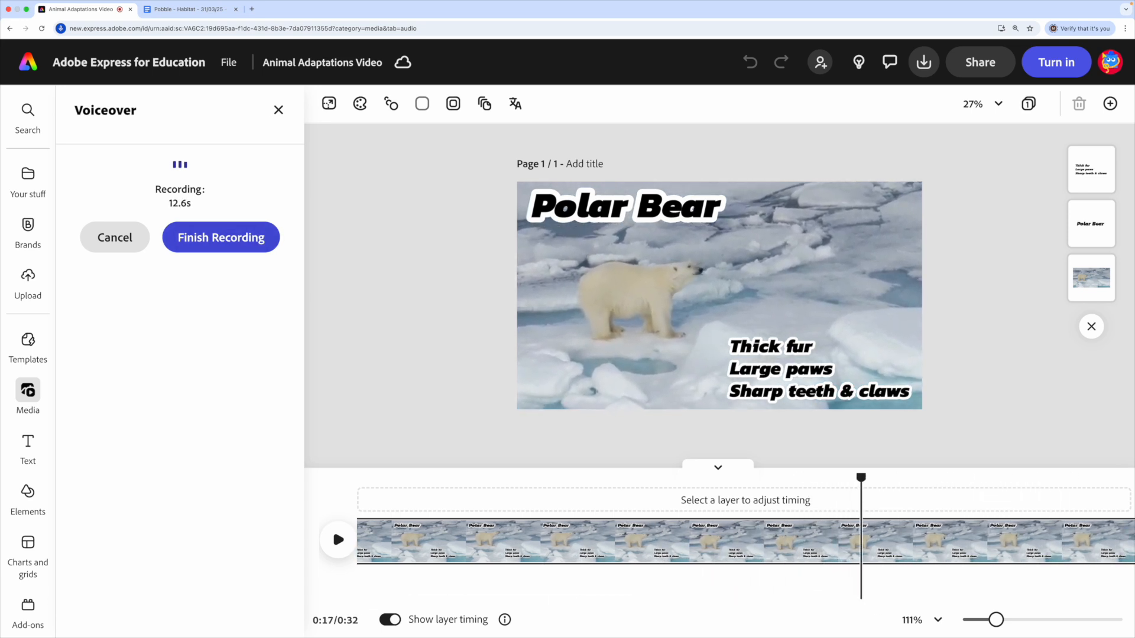
pyautogui.click(221, 238)
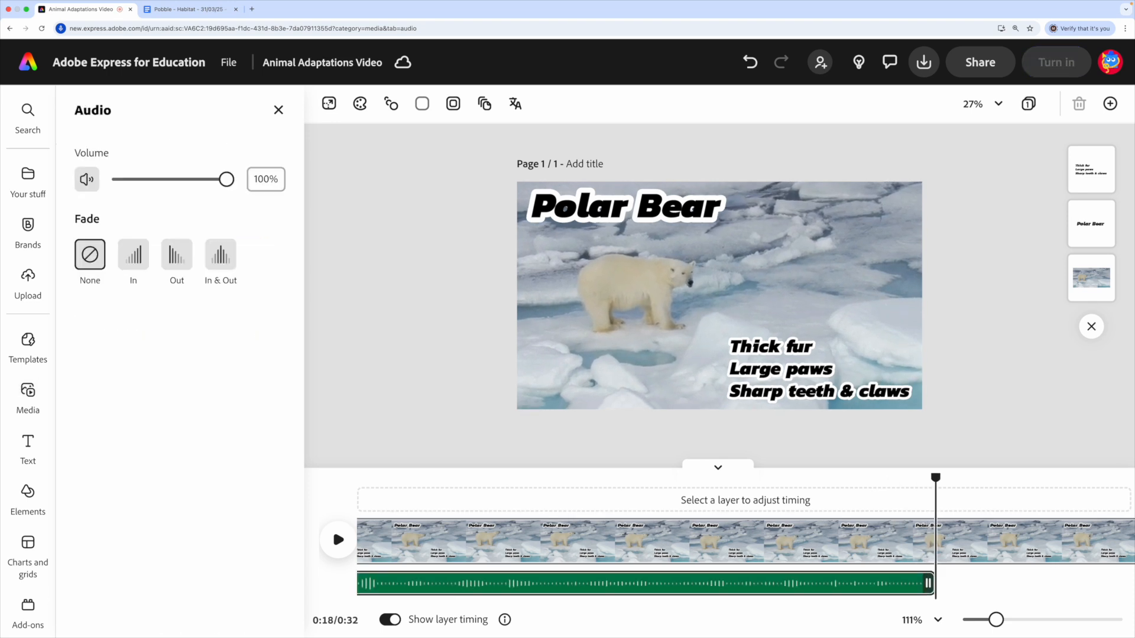
pyautogui.hscroll(10, 746, 541)
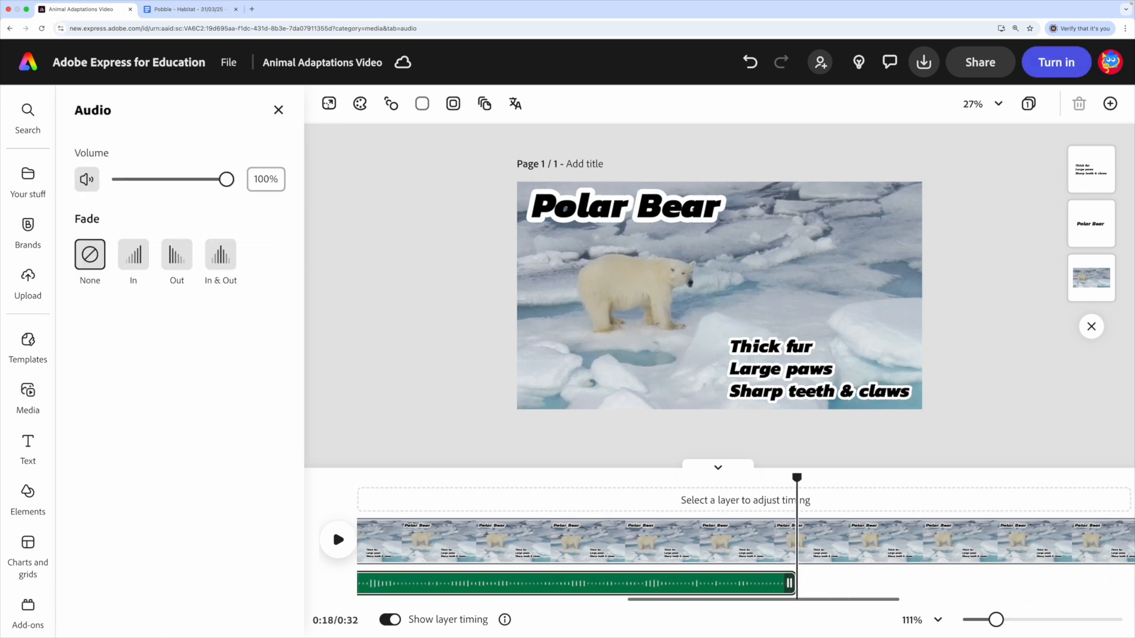
pyautogui.hscroll(5, 746, 541)
pyautogui.hscroll(-10, 746, 541)
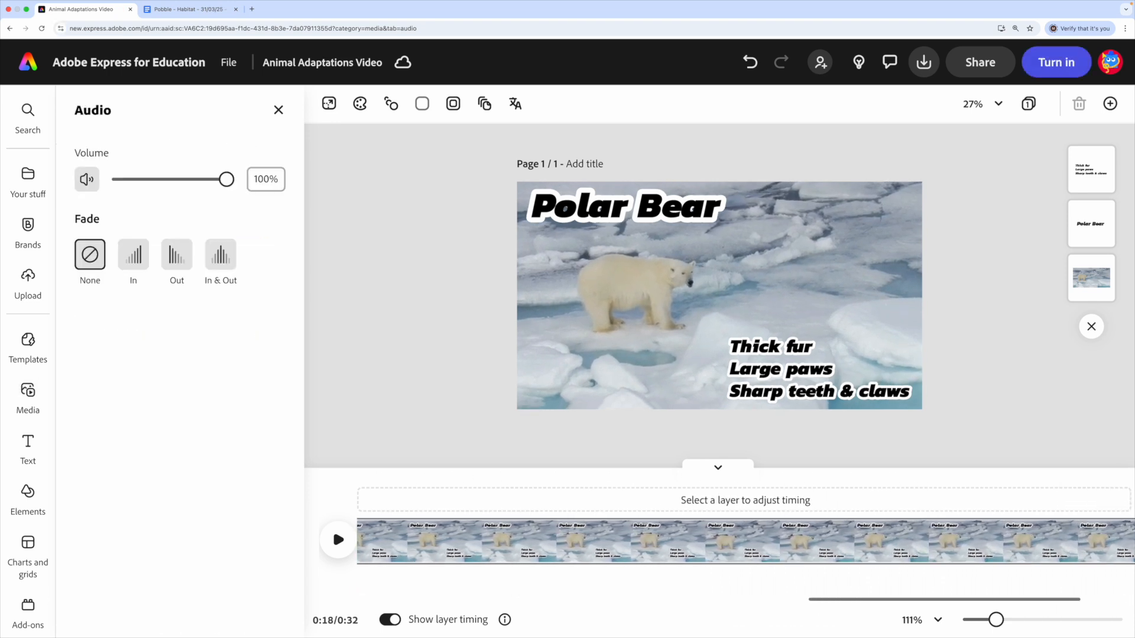
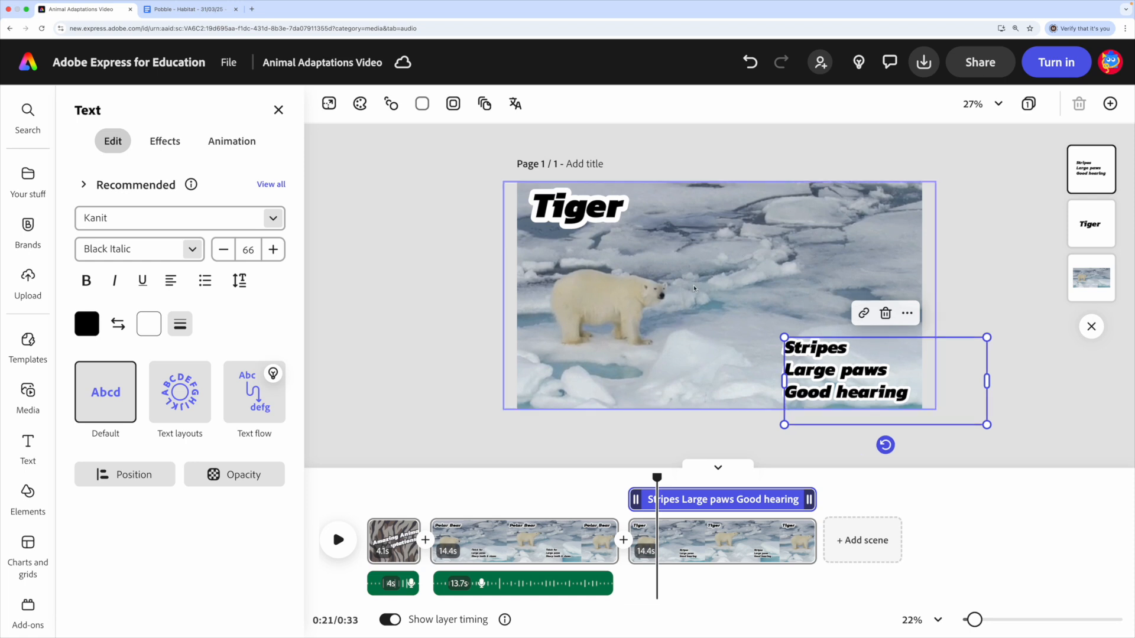
# - Replace the polar bear clip in the Tiger scene with the 14-second tiger close-up found by searching videos for "tiger"
pyautogui.click(694, 288)
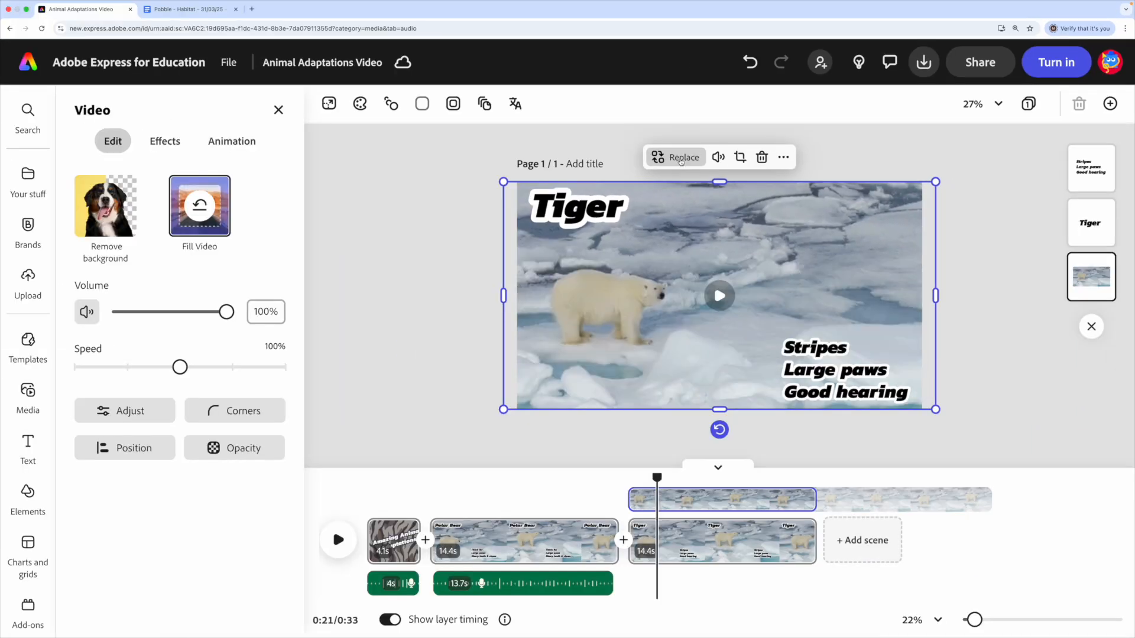
pyautogui.click(681, 159)
pyautogui.click(699, 342)
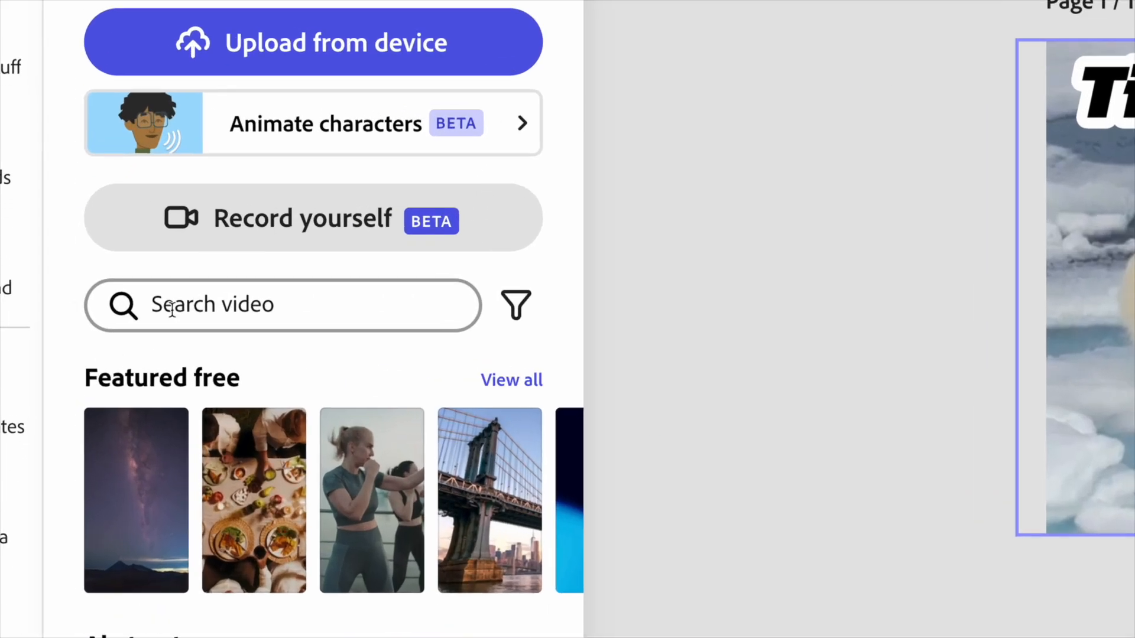
pyautogui.click(171, 307)
pyautogui.write('tige')
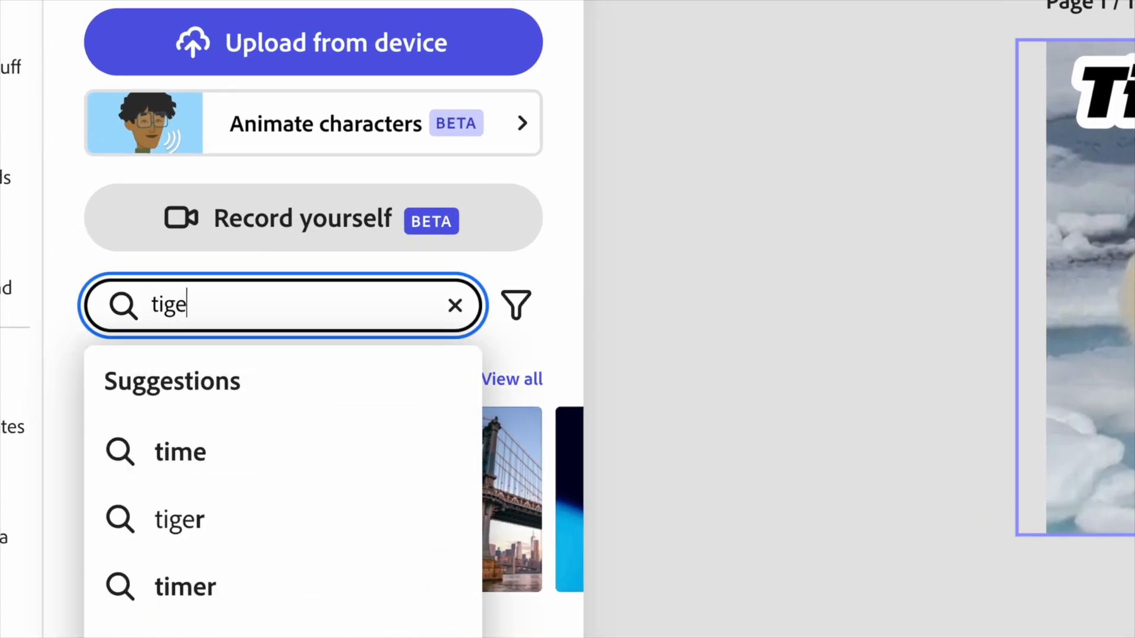
pyautogui.write('r')
pyautogui.press('Return')
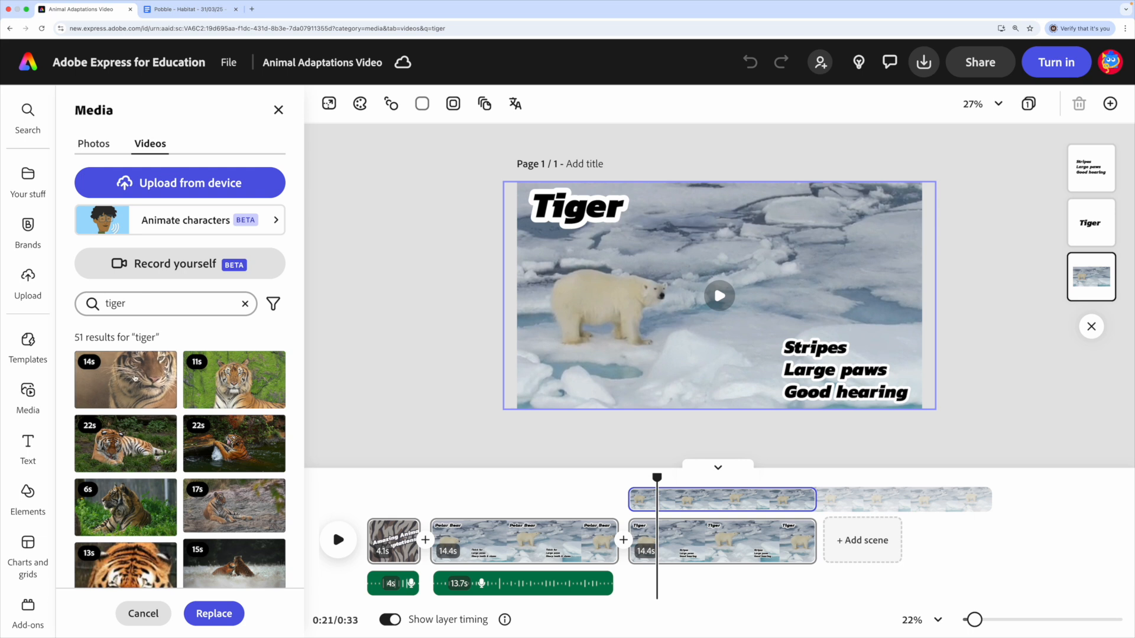
pyautogui.click(137, 382)
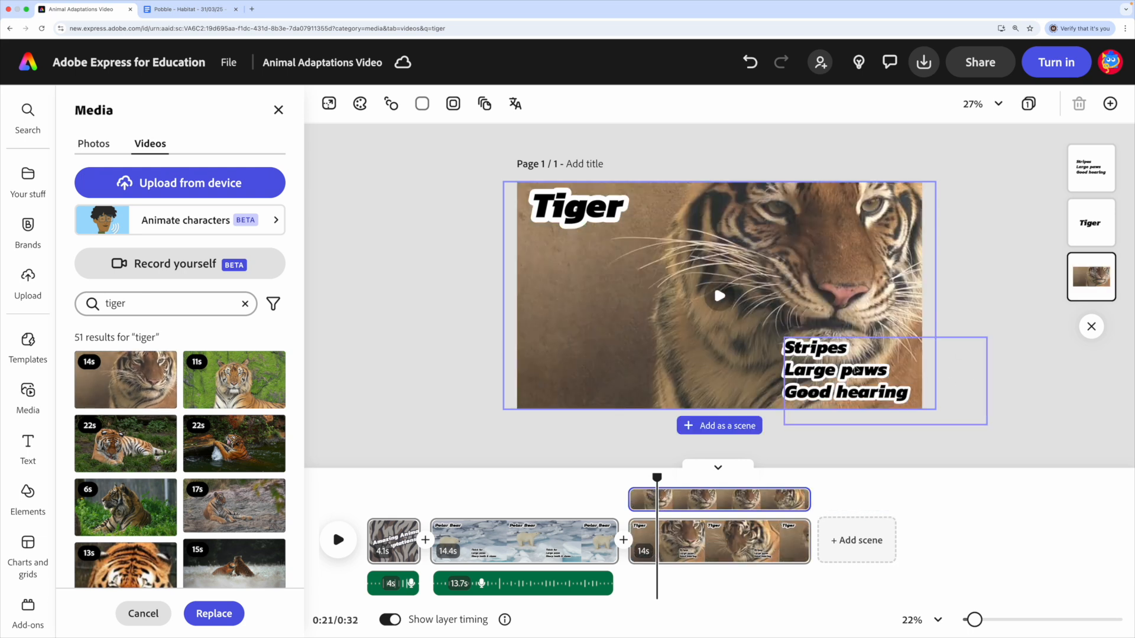
# - Rearrange the tiger scene's text with the adaptations list in the upper-left corner and the "Tiger" heading in the lower-left corner
pyautogui.click(864, 371)
pyautogui.moveTo(865, 370); pyautogui.dragTo(612, 369)
pyautogui.click(596, 209)
pyautogui.moveTo(587, 207); pyautogui.dragTo(803, 393)
pyautogui.moveTo(582, 363); pyautogui.dragTo(569, 210)
pyautogui.click(786, 390)
pyautogui.moveTo(787, 390); pyautogui.dragTo(562, 384)
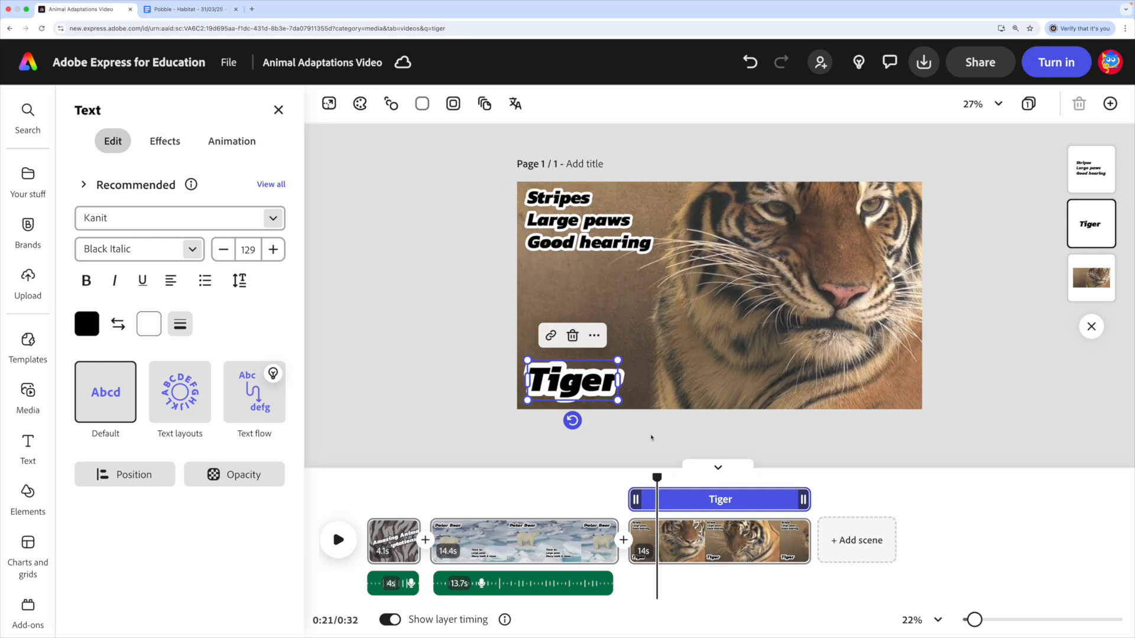
# - Play the video from the end of the polar bear scene into the tiger scene to check the text animations
pyautogui.moveTo(658, 477); pyautogui.dragTo(609, 479)
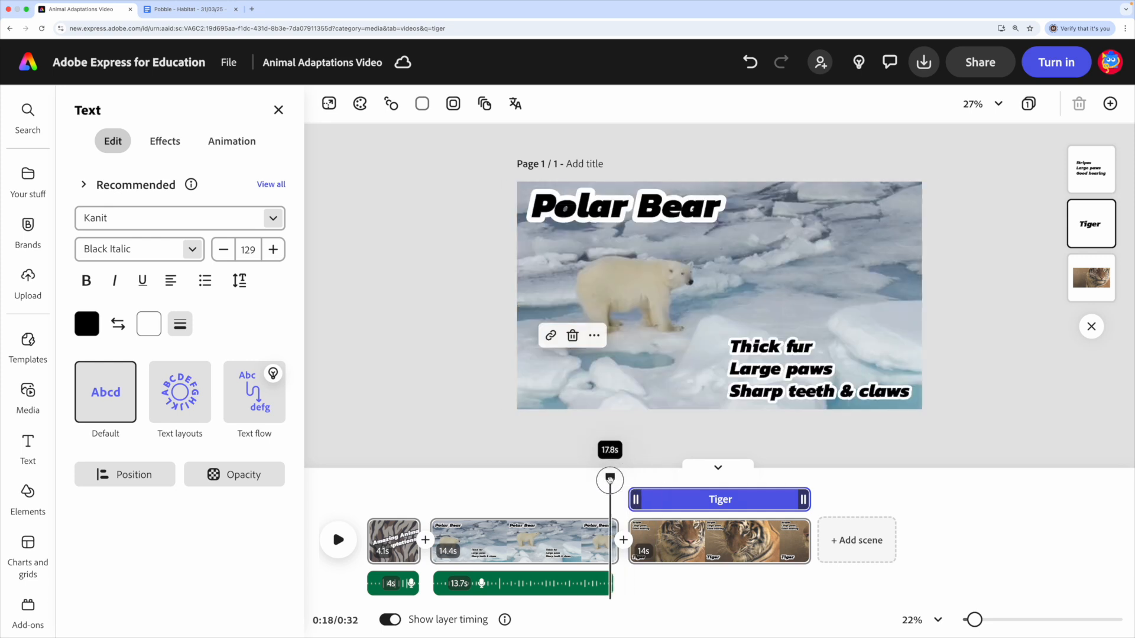
pyautogui.click(91, 541)
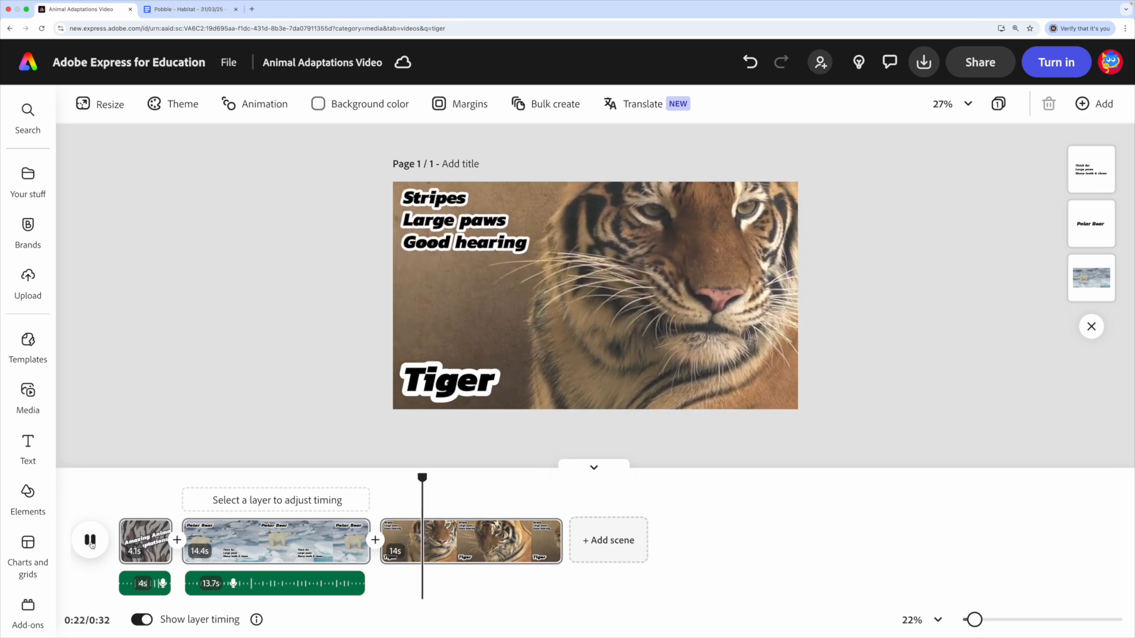
pyautogui.click(91, 541)
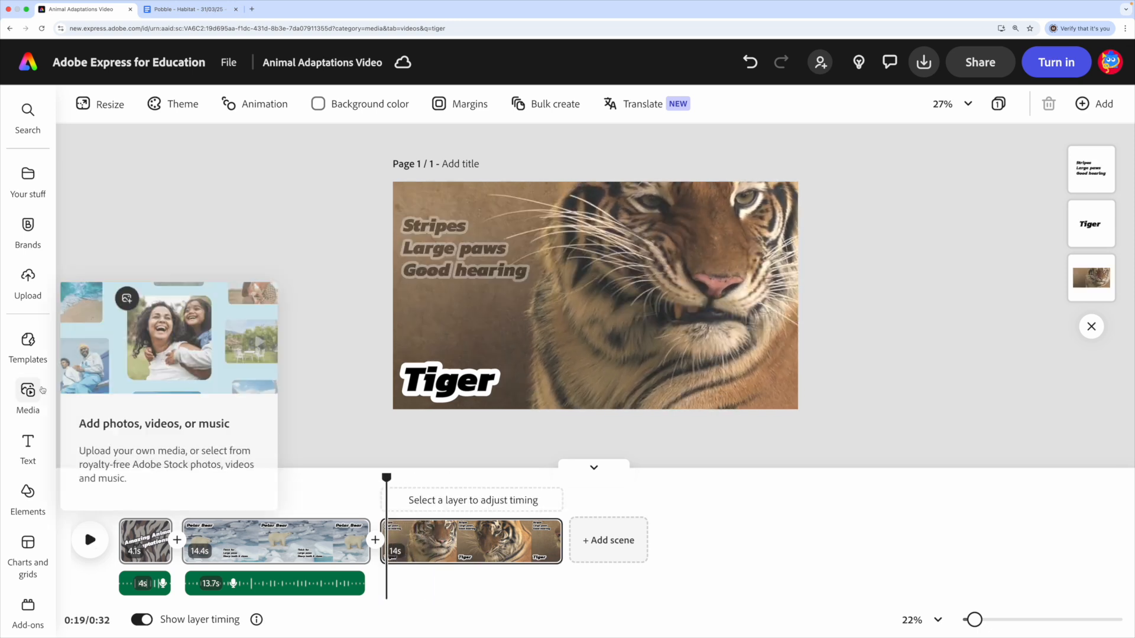
# - Record a voiceover of about 9 seconds near the start of the tiger scene and trim the scene's end to 10.3 seconds
pyautogui.click(42, 390)
pyautogui.click(177, 218)
pyautogui.click(178, 256)
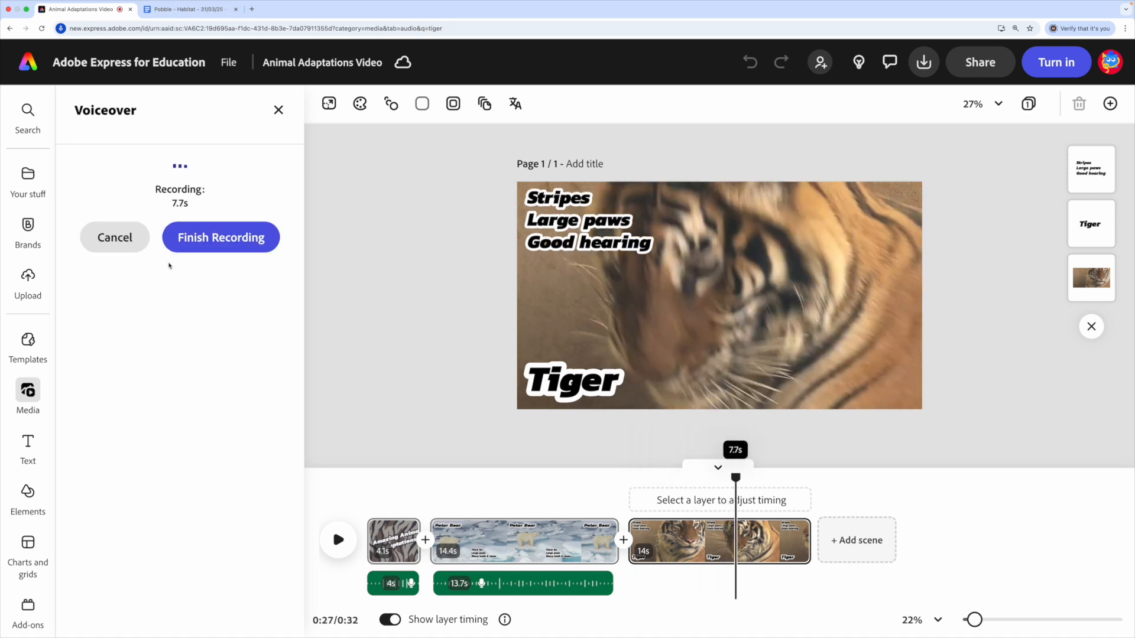
pyautogui.click(177, 240)
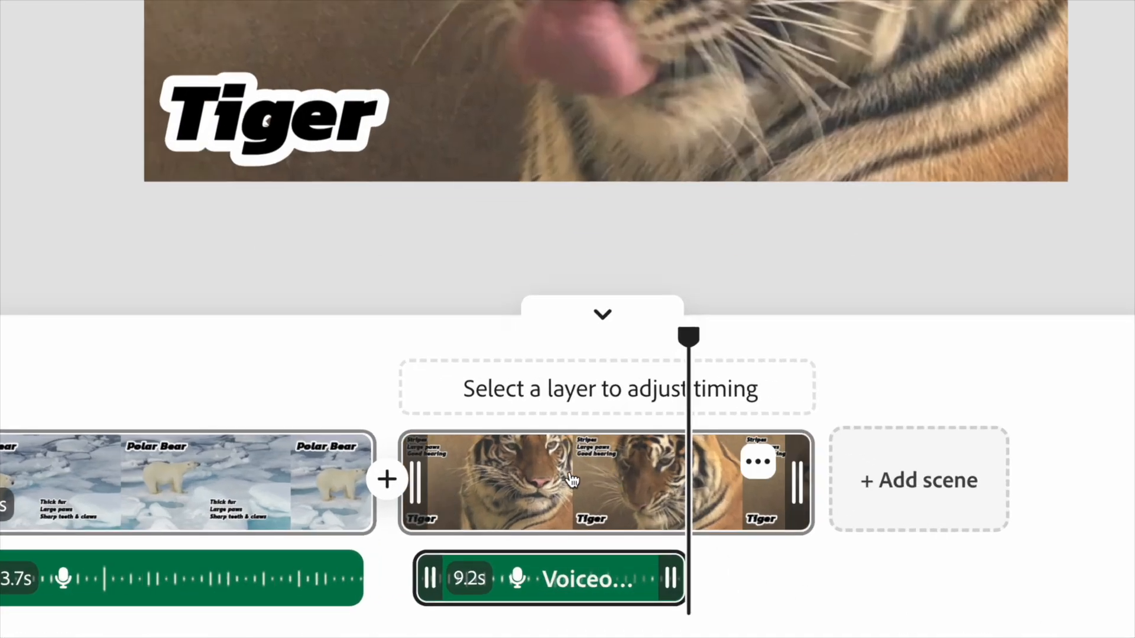
pyautogui.moveTo(800, 494); pyautogui.dragTo(689, 499)
pyautogui.moveTo(433, 589)
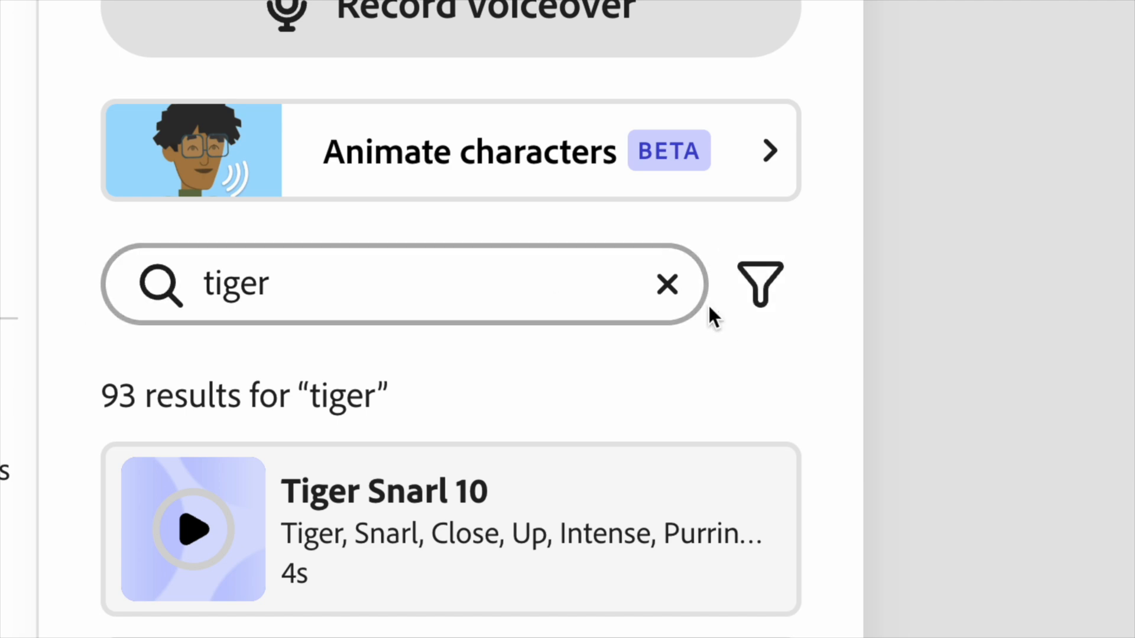
# - Clear the "tiger" audio search, browse the audio categories and show the full World music collection
pyautogui.click(667, 286)
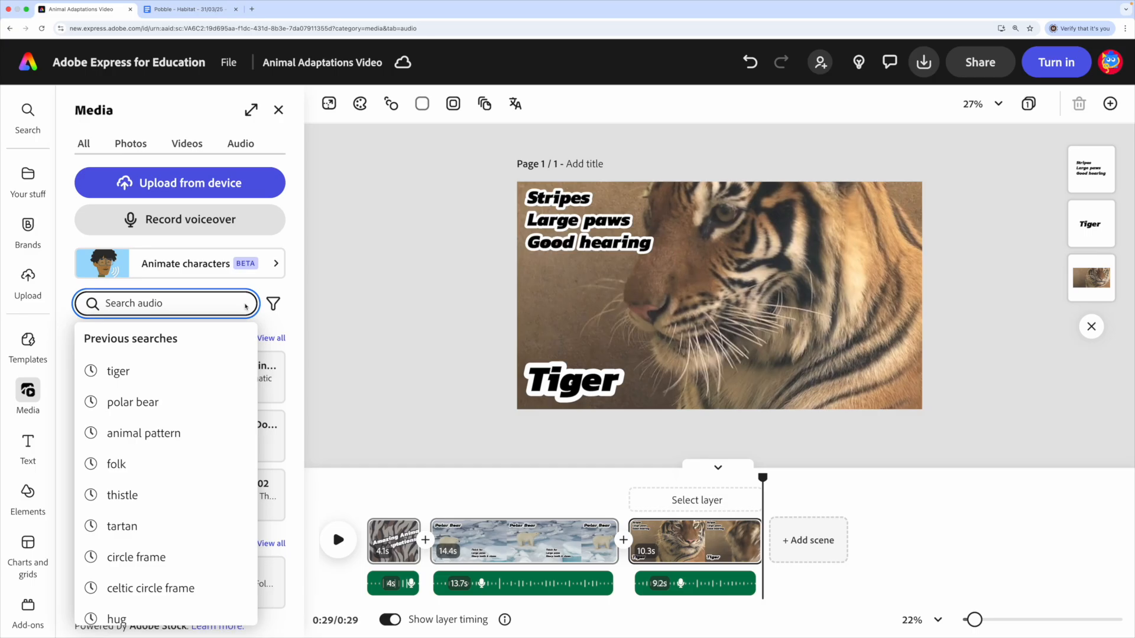
pyautogui.click(66, 305)
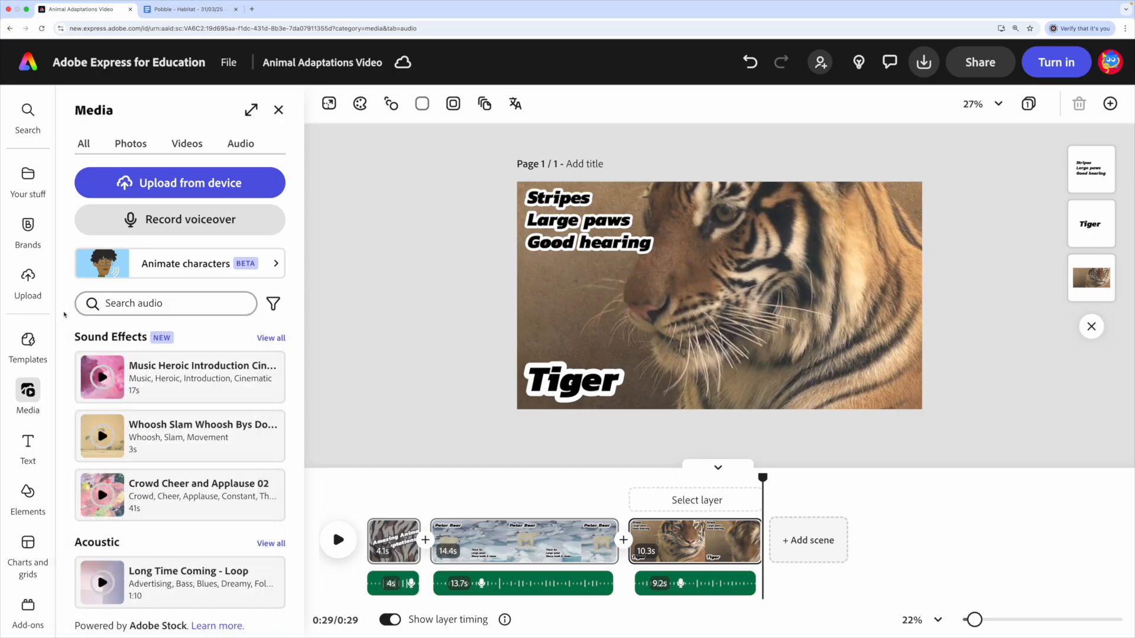
pyautogui.scroll(-5, 66, 319)
pyautogui.scroll(-9, 67, 325)
pyautogui.scroll(-10, 66, 329)
pyautogui.scroll(-10, 66, 331)
pyautogui.scroll(-10, 67, 336)
pyautogui.scroll(-10, 67, 336)
pyautogui.scroll(-8, 69, 337)
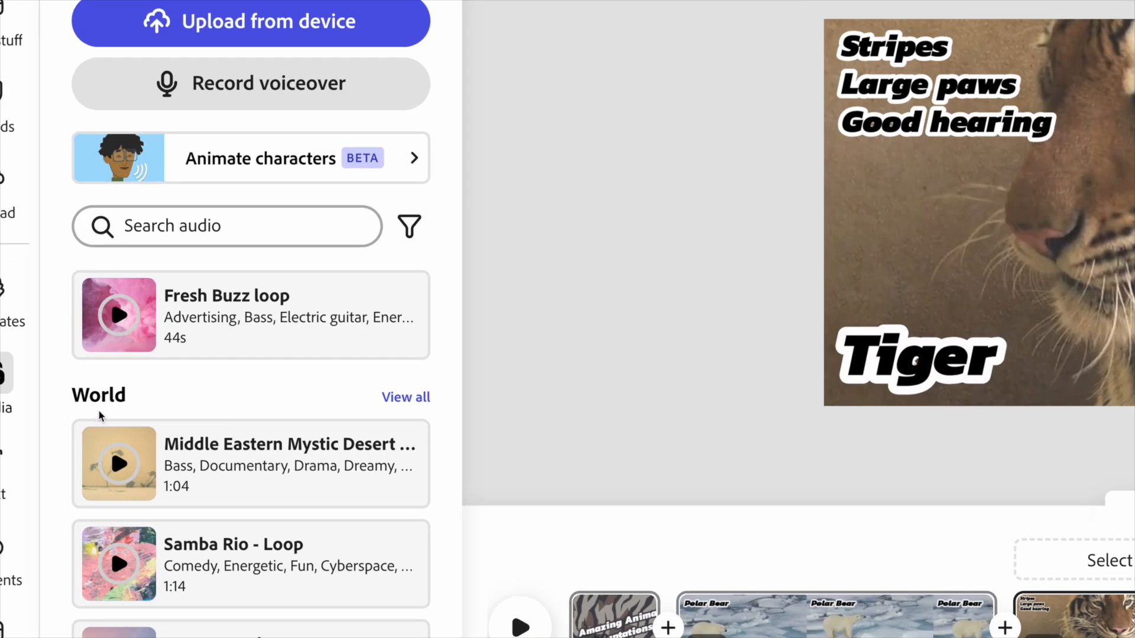
pyautogui.click(399, 405)
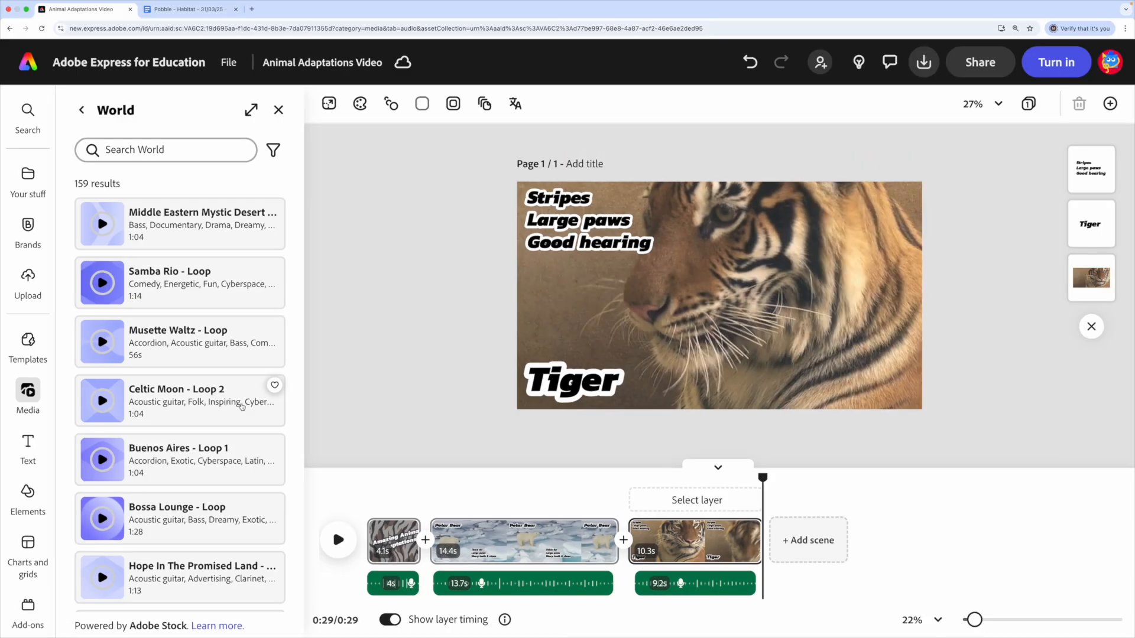
# - Preview the "Dangerous Plains loop" track from the World collection and add it as background music for the video
pyautogui.scroll(-13, 168, 415)
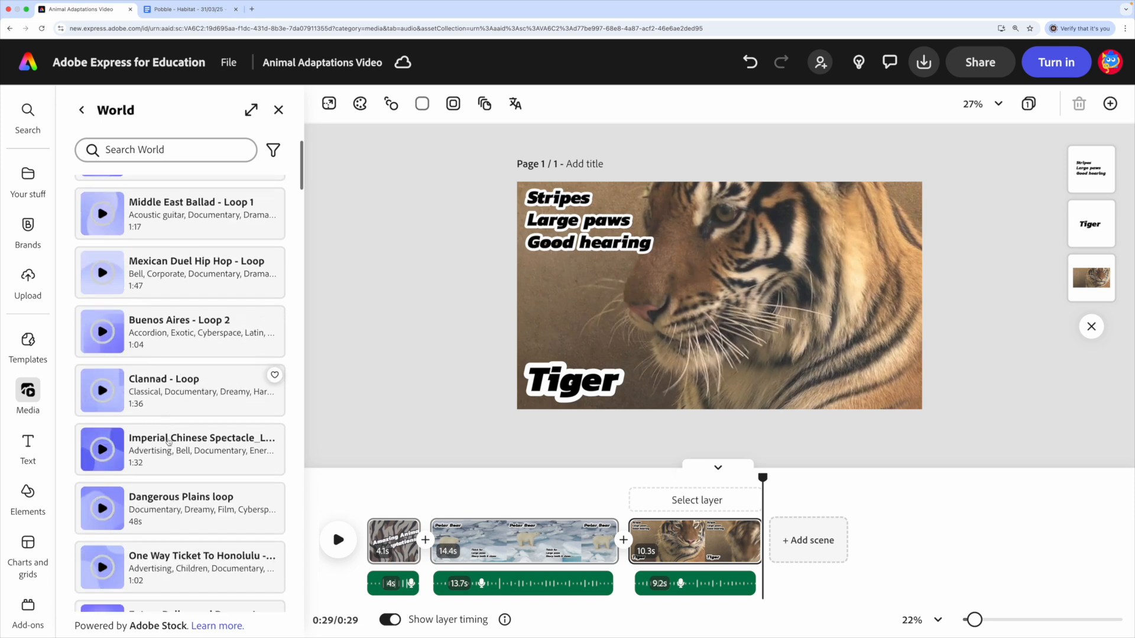
pyautogui.scroll(-3, 168, 442)
pyautogui.scroll(1, 167, 434)
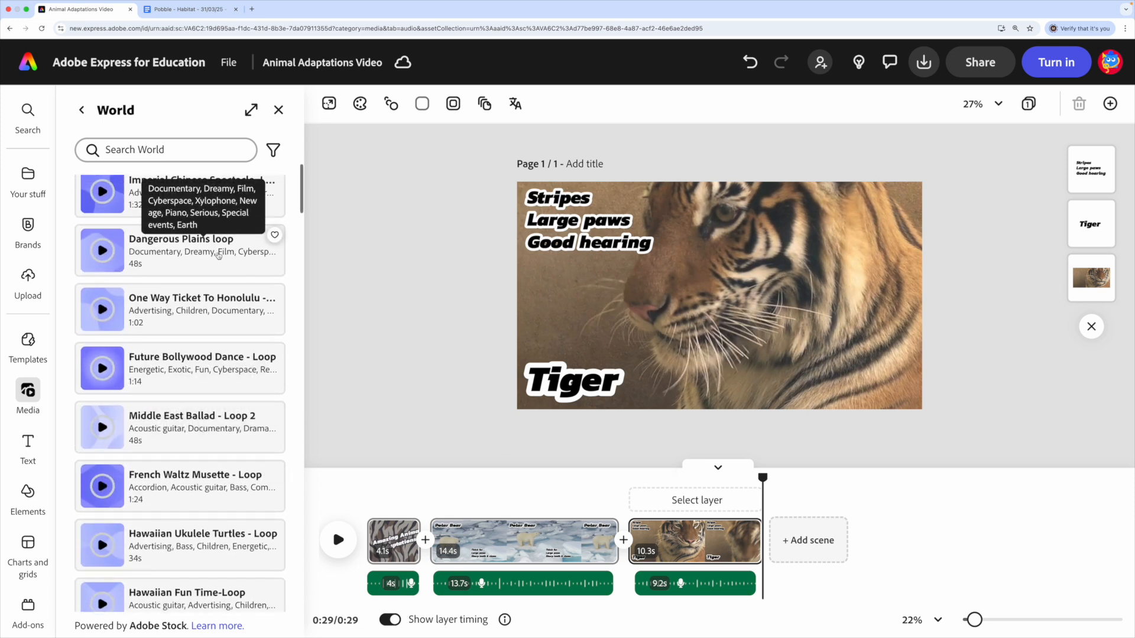
pyautogui.click(105, 253)
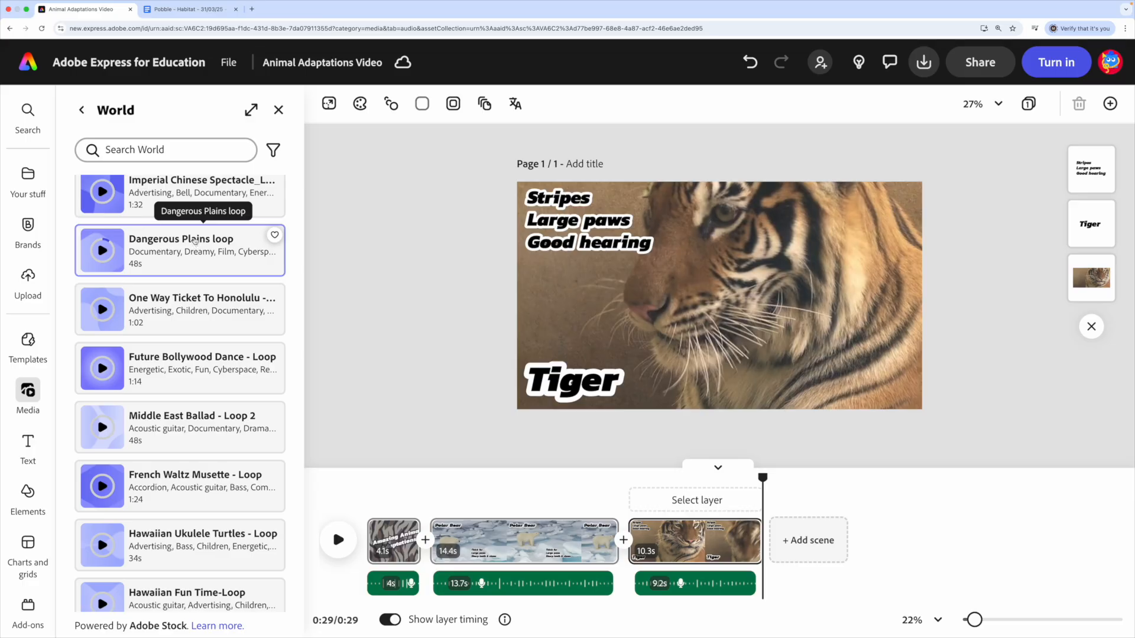
pyautogui.click(192, 244)
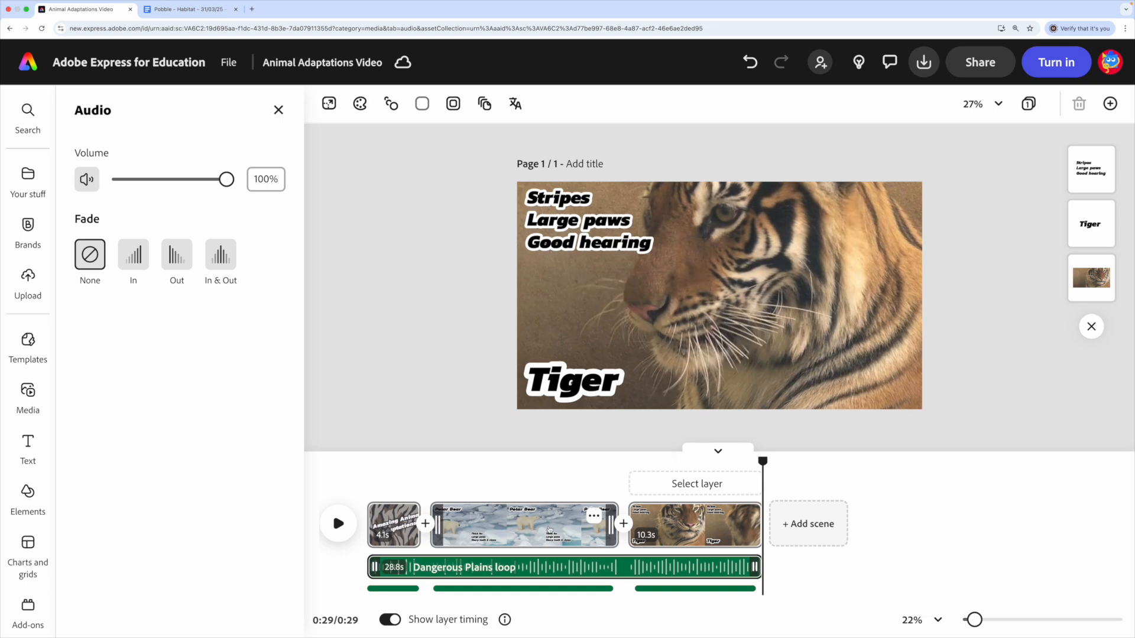
# - Play the video's opening with the music, lower the music volume to 15% and give it a fade out
pyautogui.moveTo(761, 462); pyautogui.dragTo(345, 479)
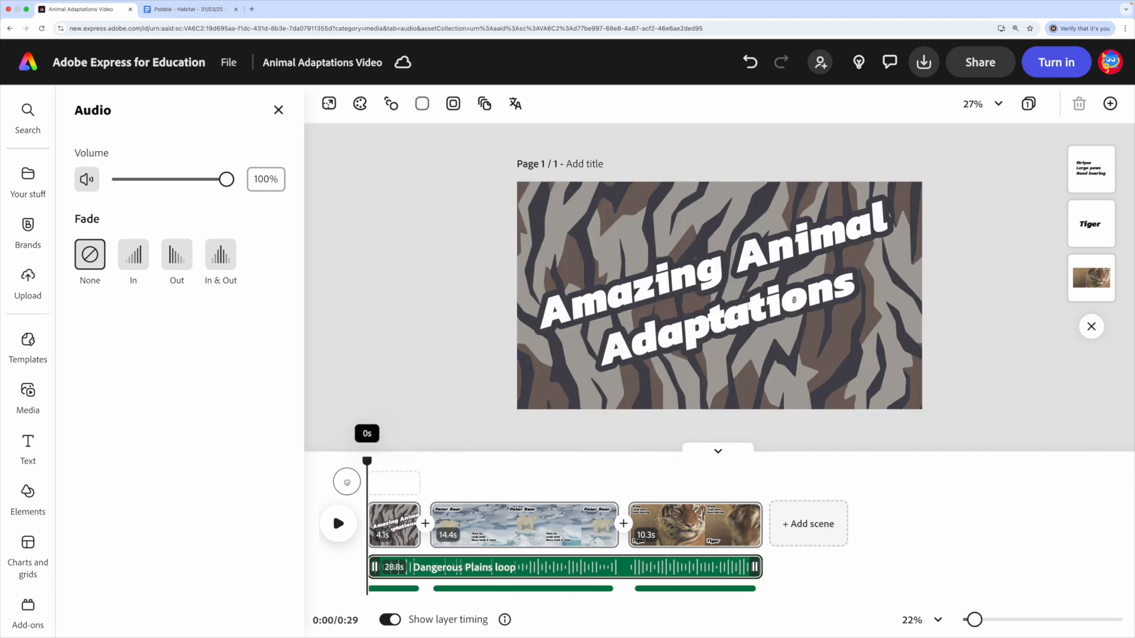
pyautogui.click(337, 524)
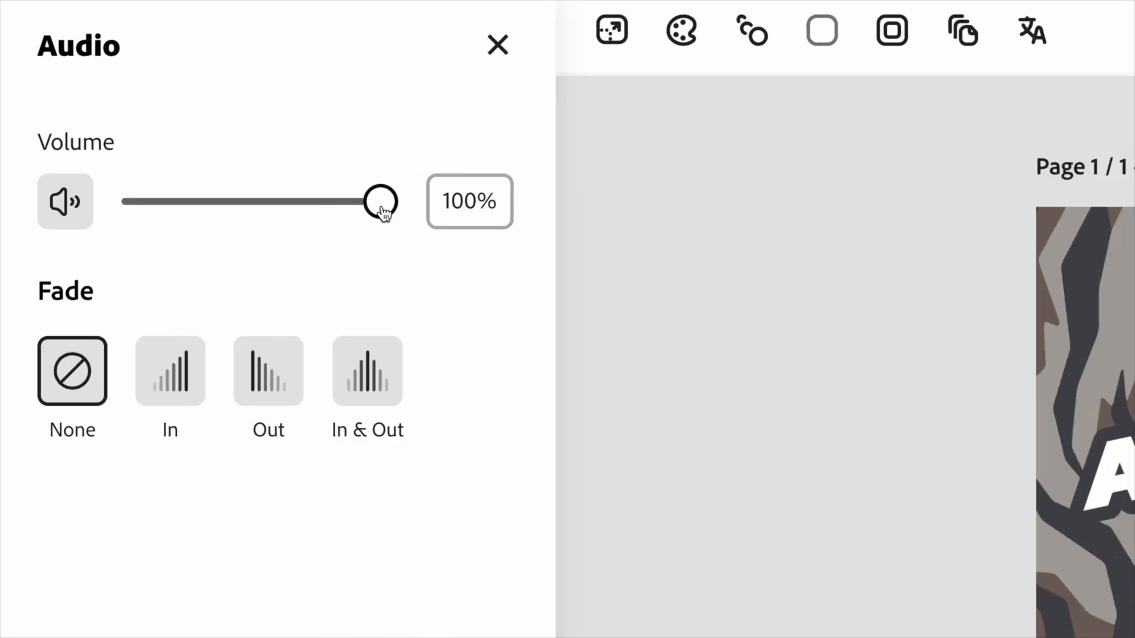
pyautogui.moveTo(381, 208); pyautogui.dragTo(166, 211)
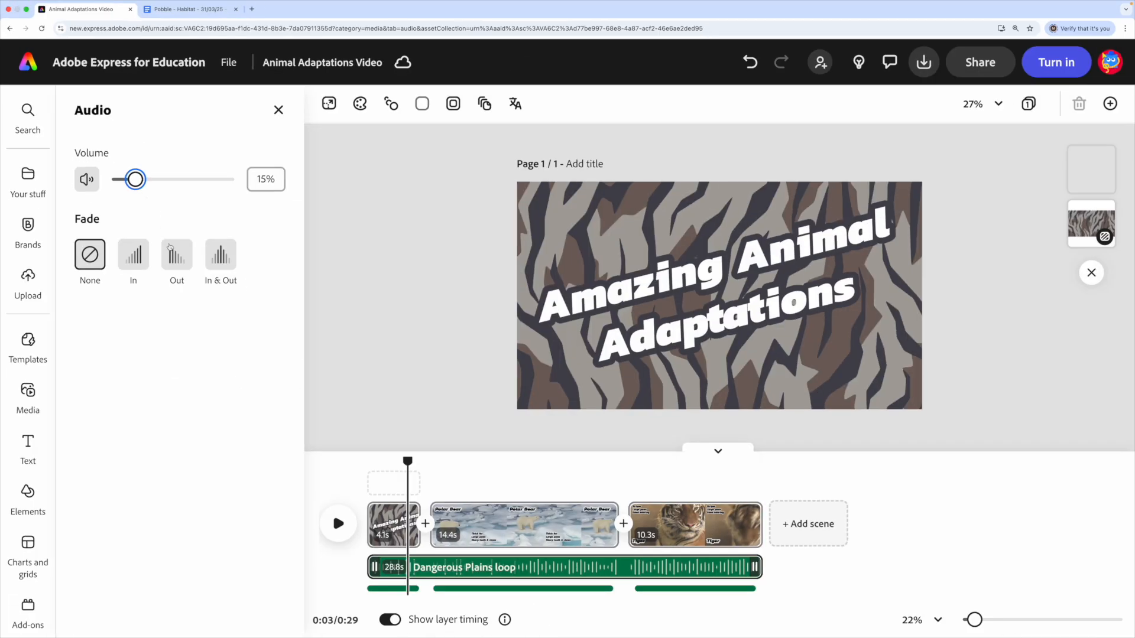
pyautogui.click(269, 371)
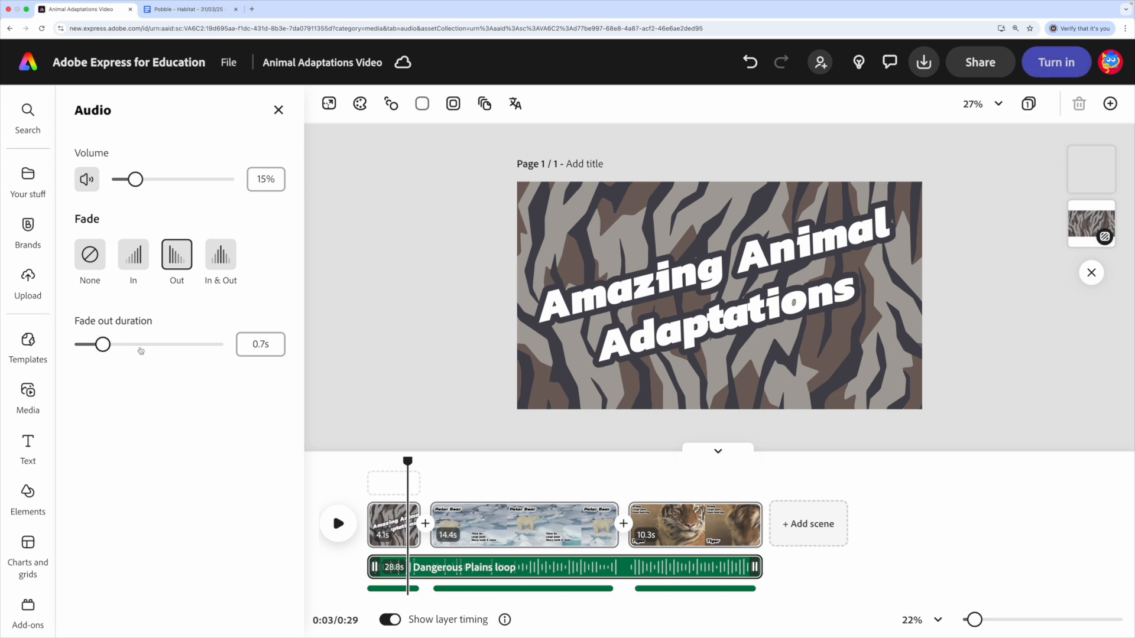
# - Add a Push transition between the title and polar bear scenes, apply it to all scenes and play the full video
pyautogui.click(461, 480)
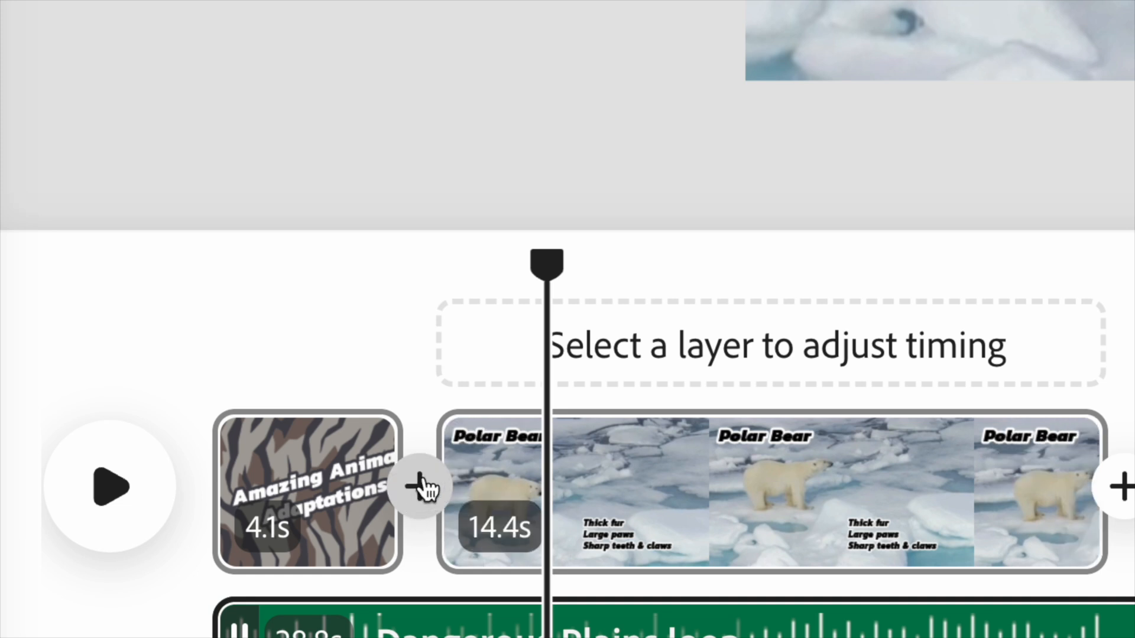
pyautogui.click(420, 491)
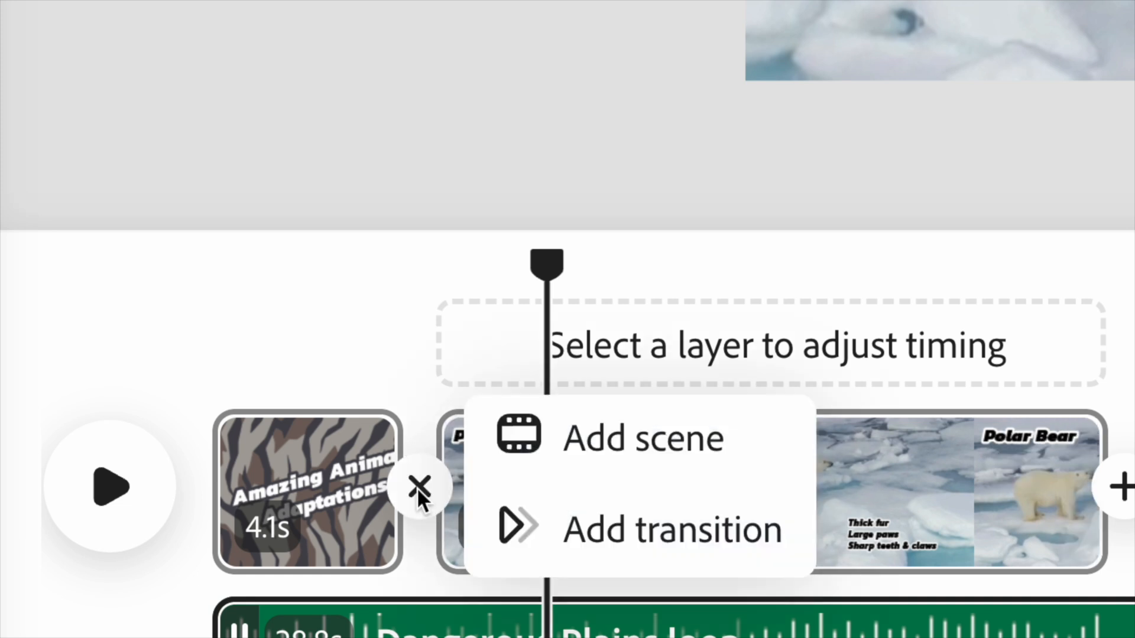
pyautogui.click(728, 554)
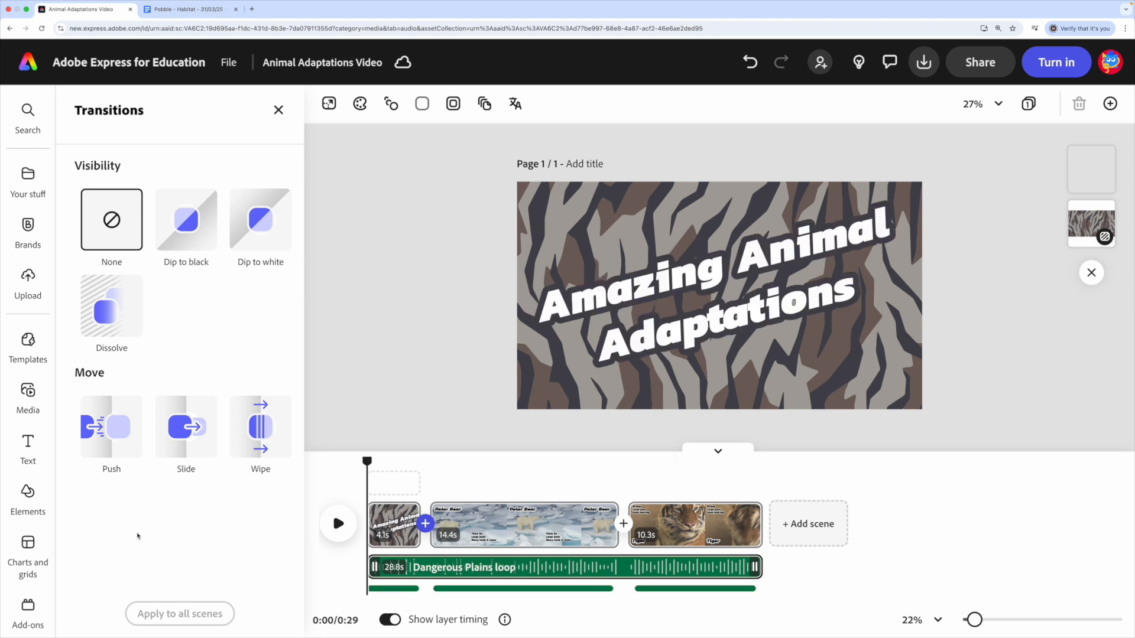
pyautogui.click(109, 423)
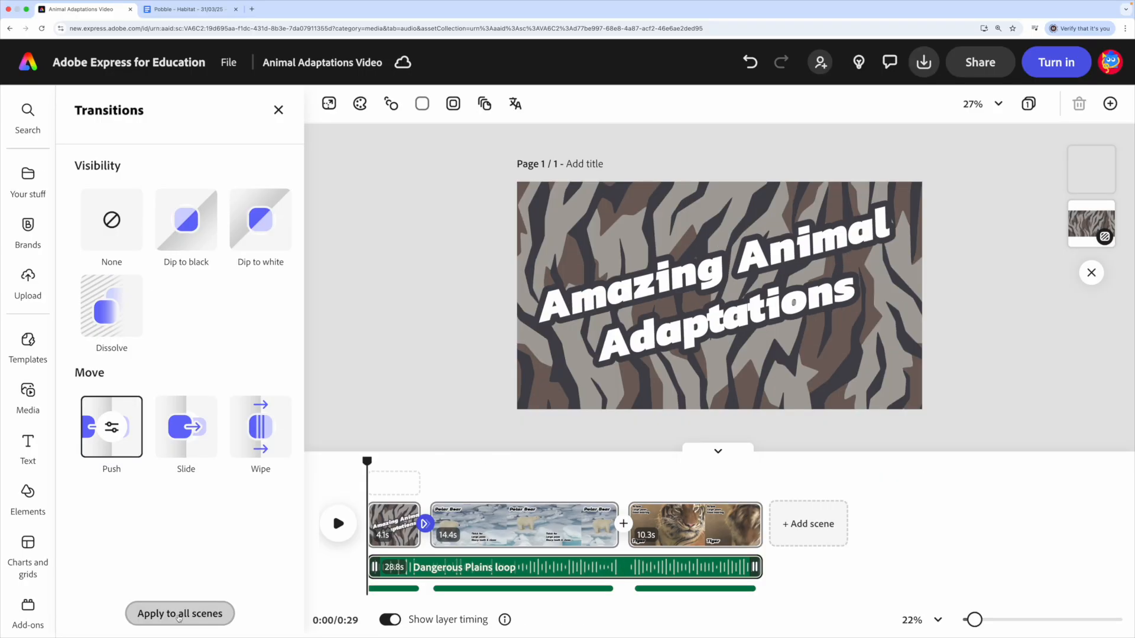
pyautogui.click(179, 616)
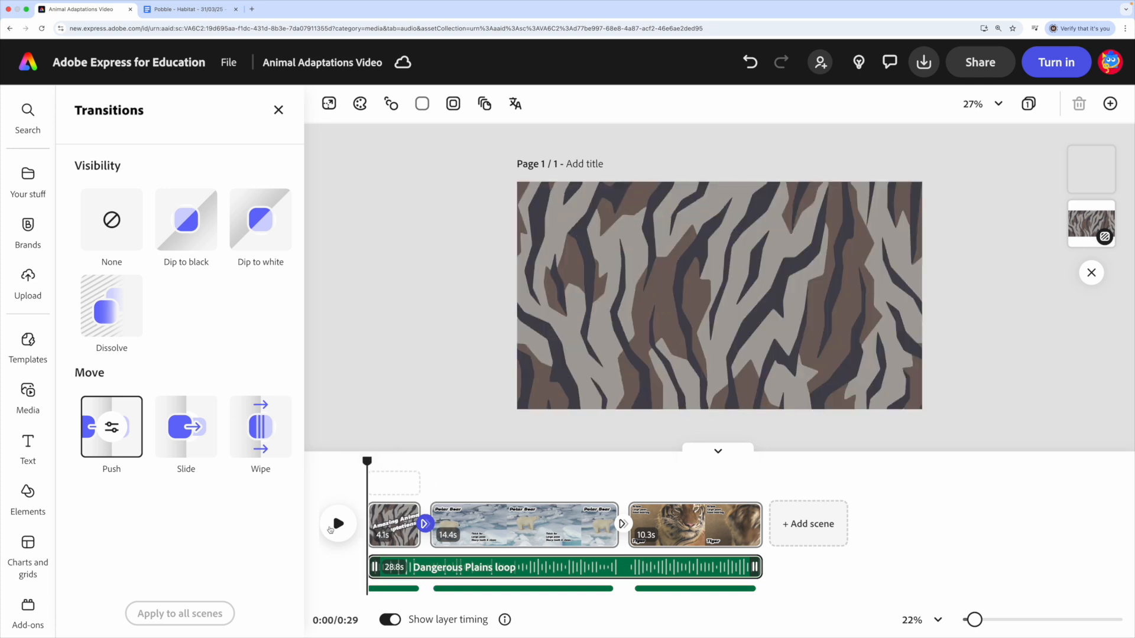
pyautogui.click(337, 524)
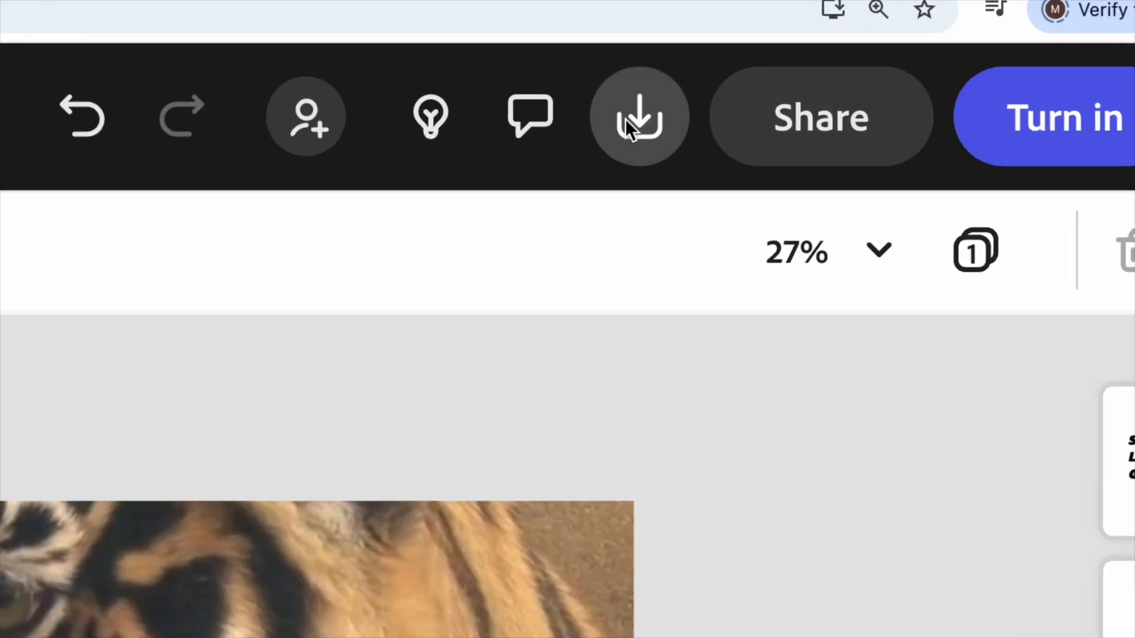
# - Examine the MP4 download options and the view-only link sharing options for the finished video, and close them
pyautogui.click(629, 126)
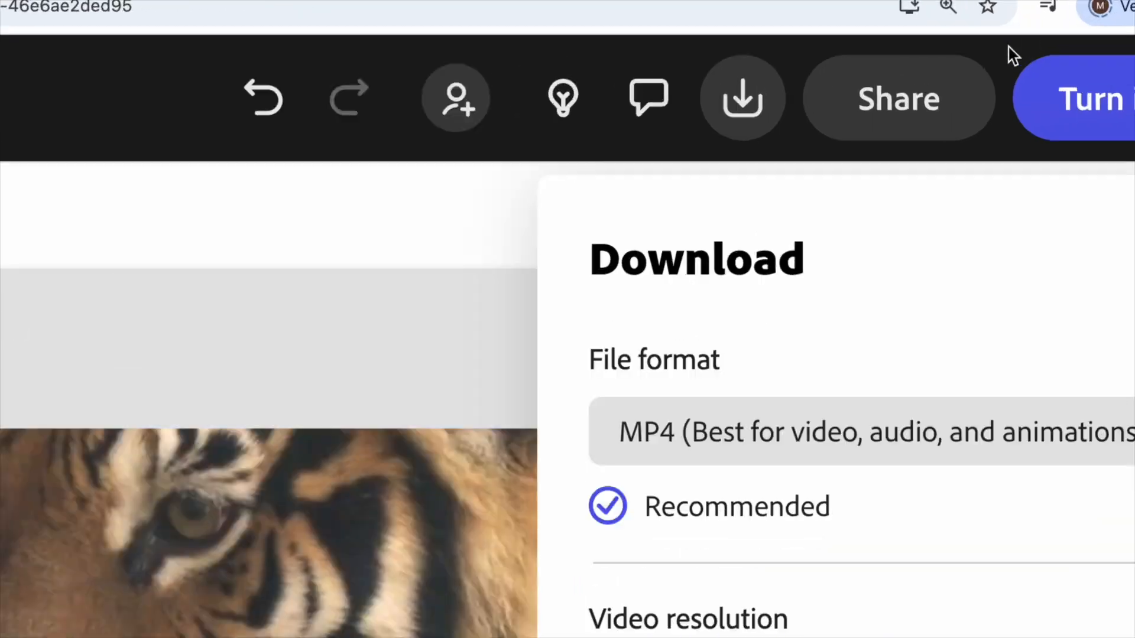
pyautogui.click(974, 73)
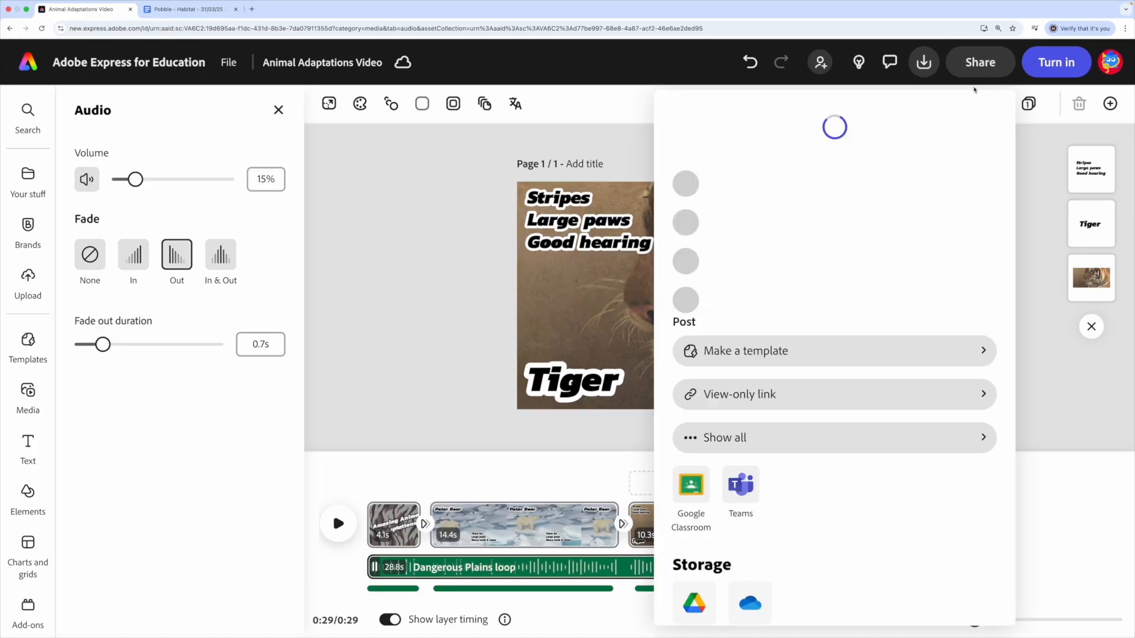
pyautogui.click(758, 449)
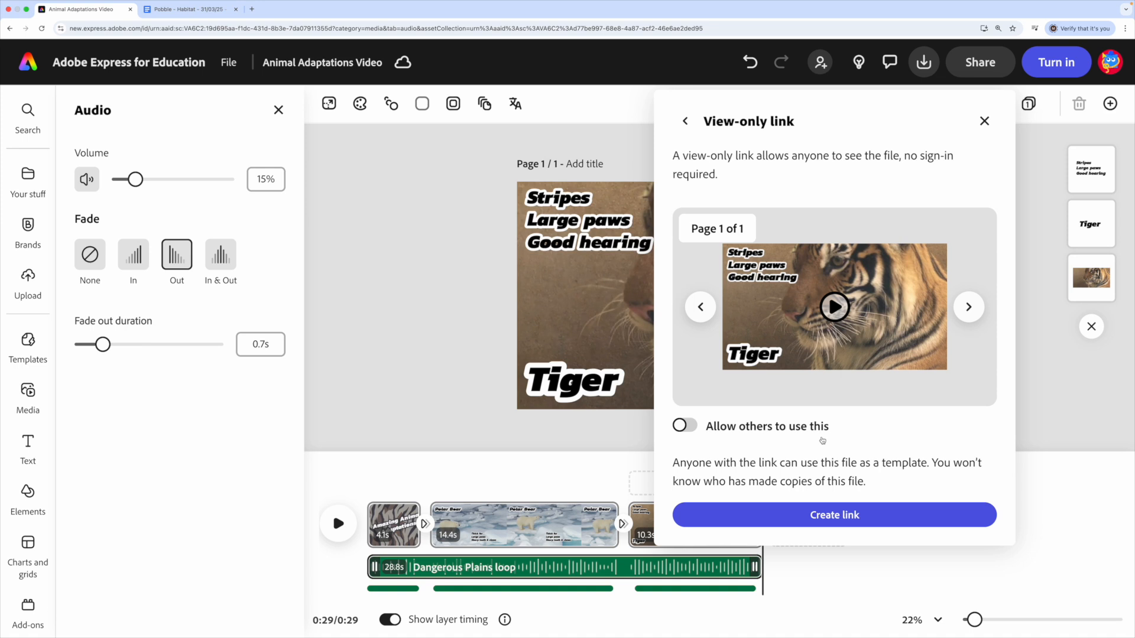
pyautogui.click(426, 175)
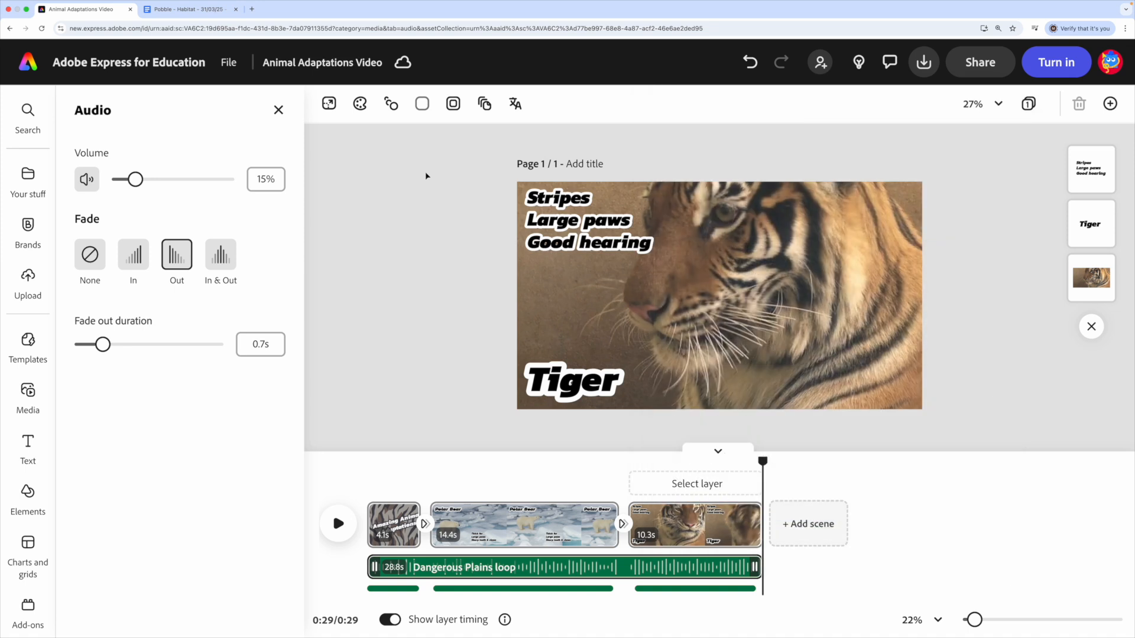